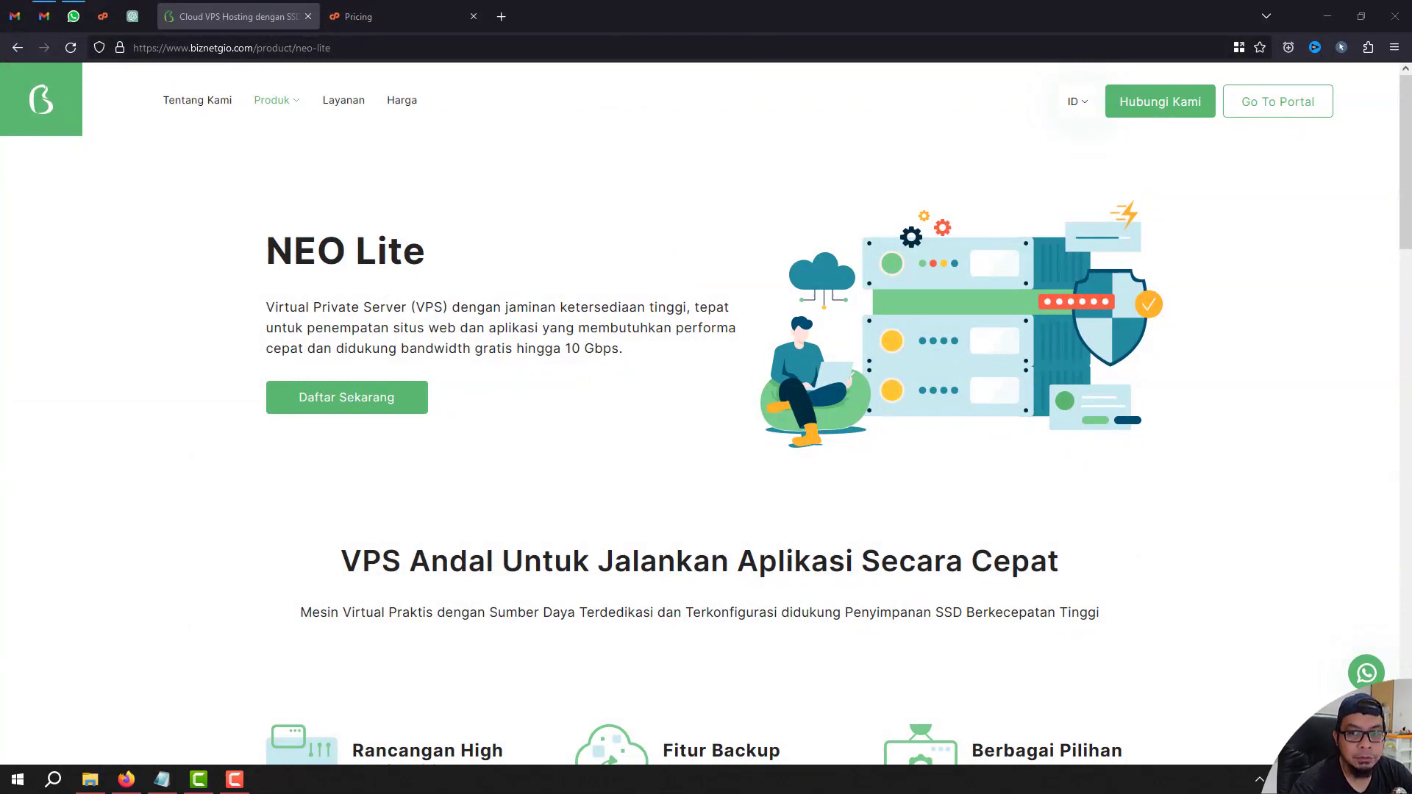
Scroll to the NEO Lite pricing cards and browse the plans from XS 1.1 to LL 16.16.
scroll(706, 412, "down", 4)
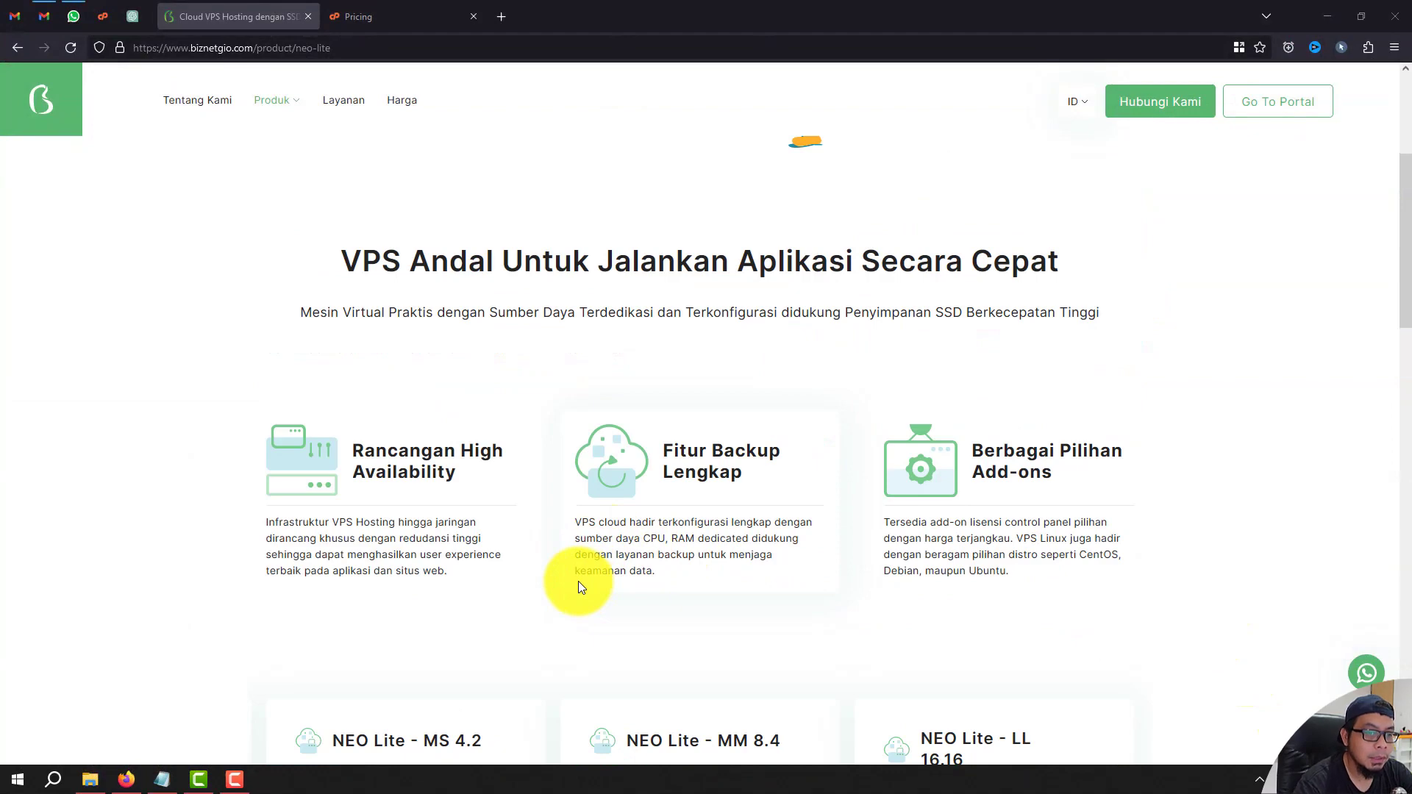
scroll(544, 550, "down", 6)
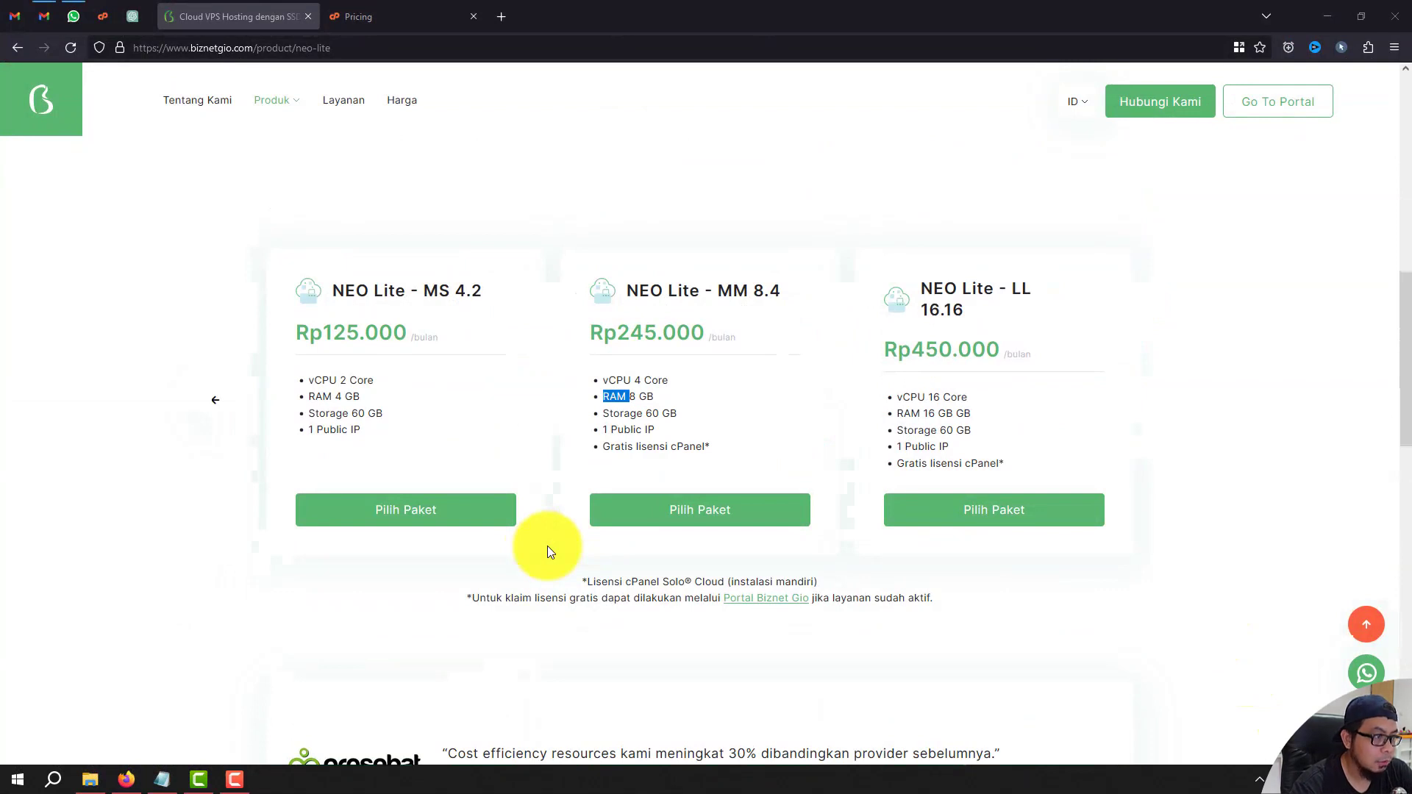
left_click(221, 405)
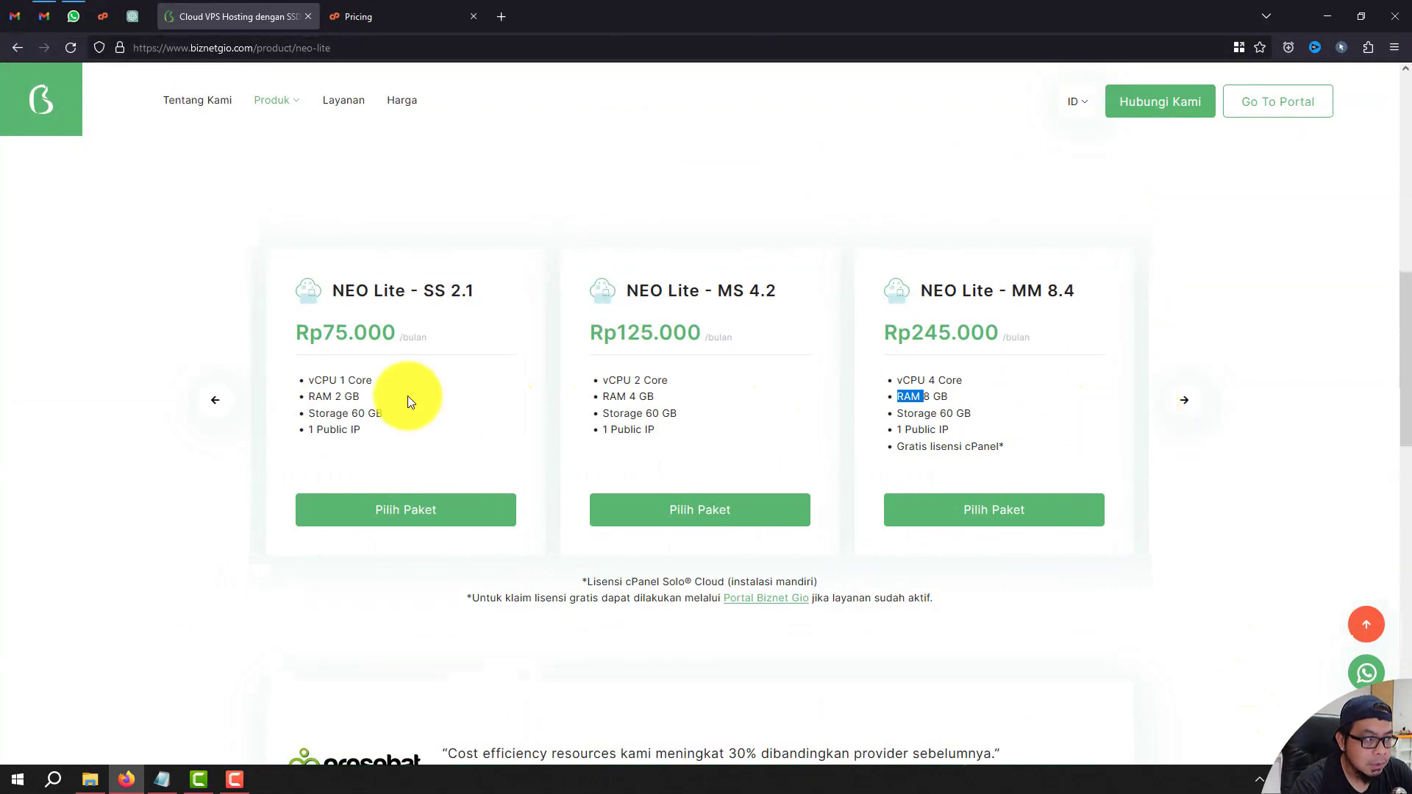
left_click(228, 403)
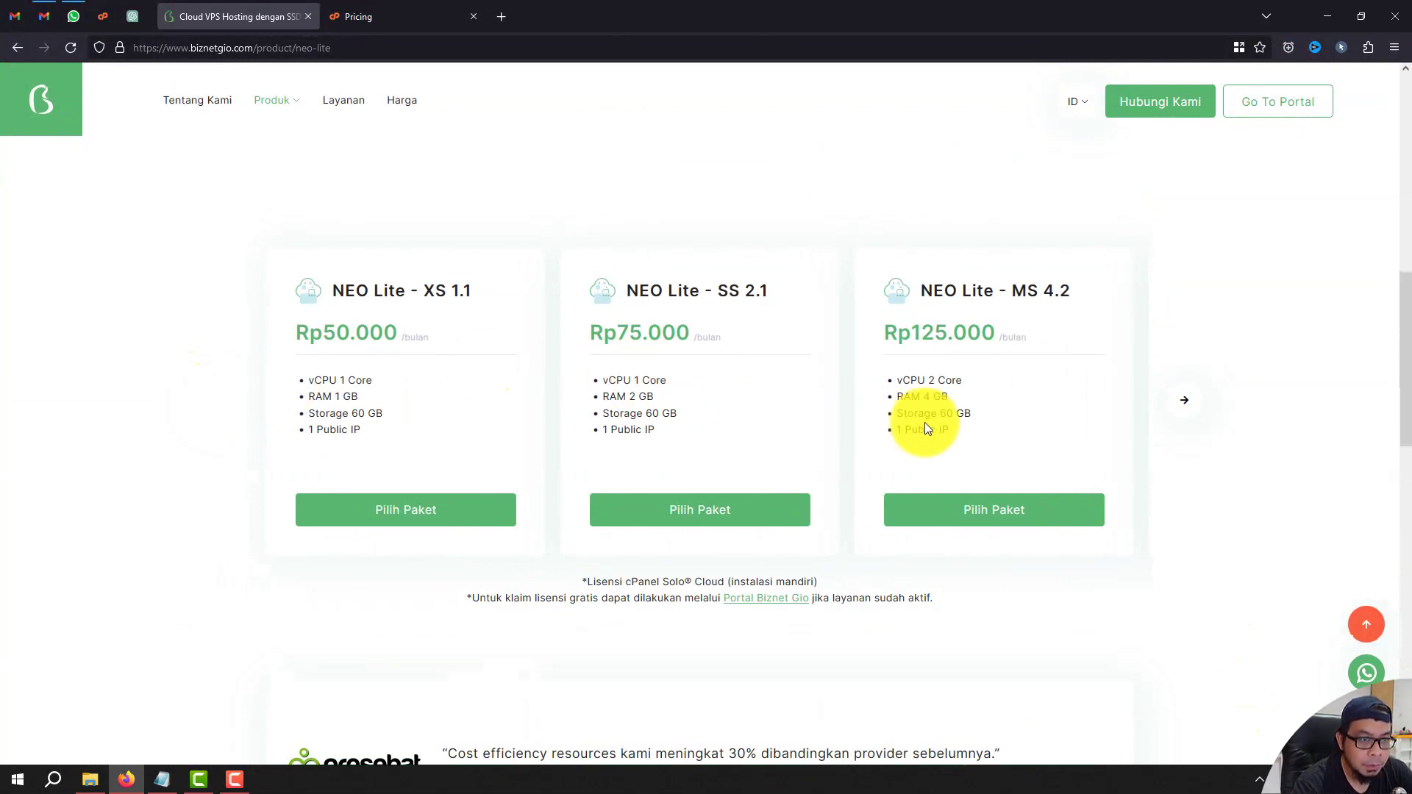
left_click(1190, 405)
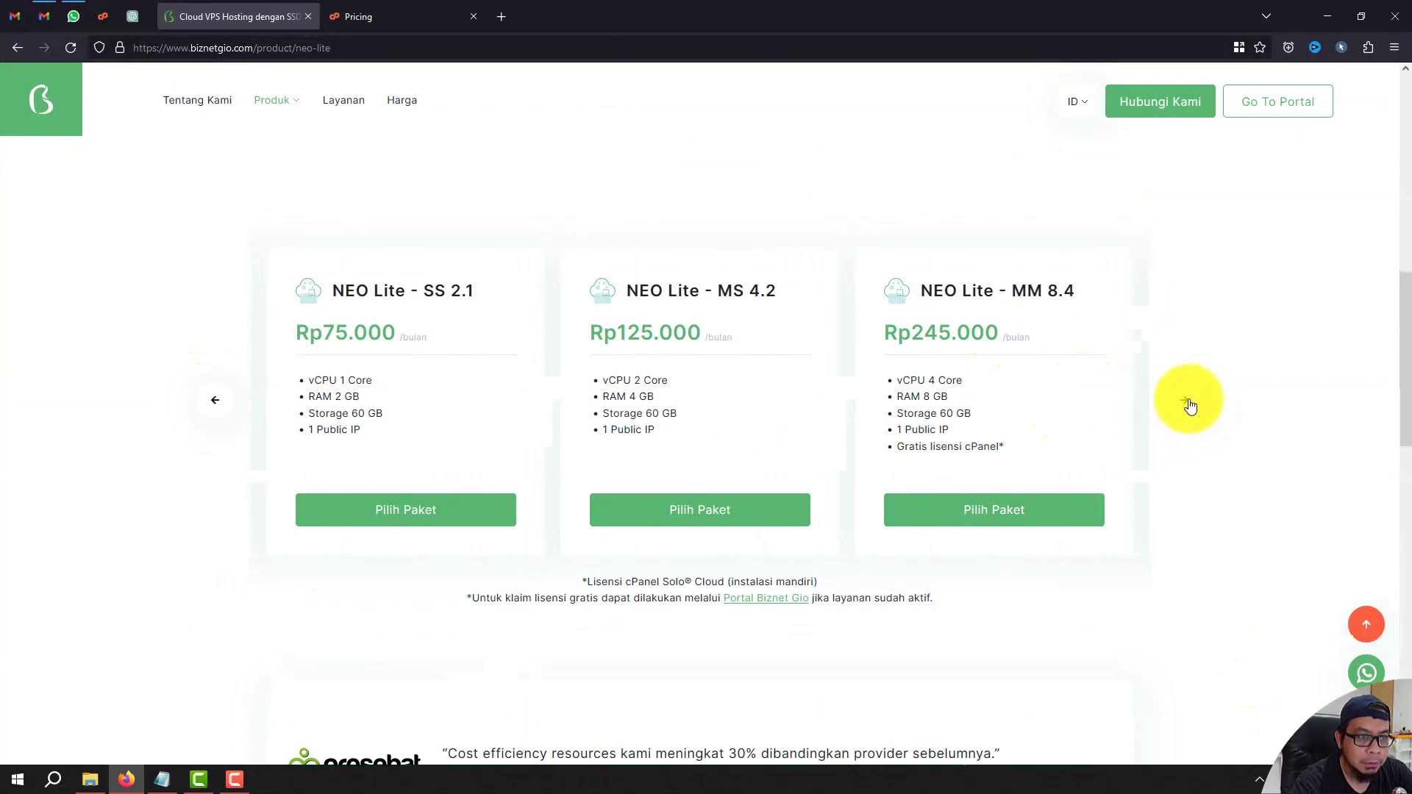
left_click(1188, 403)
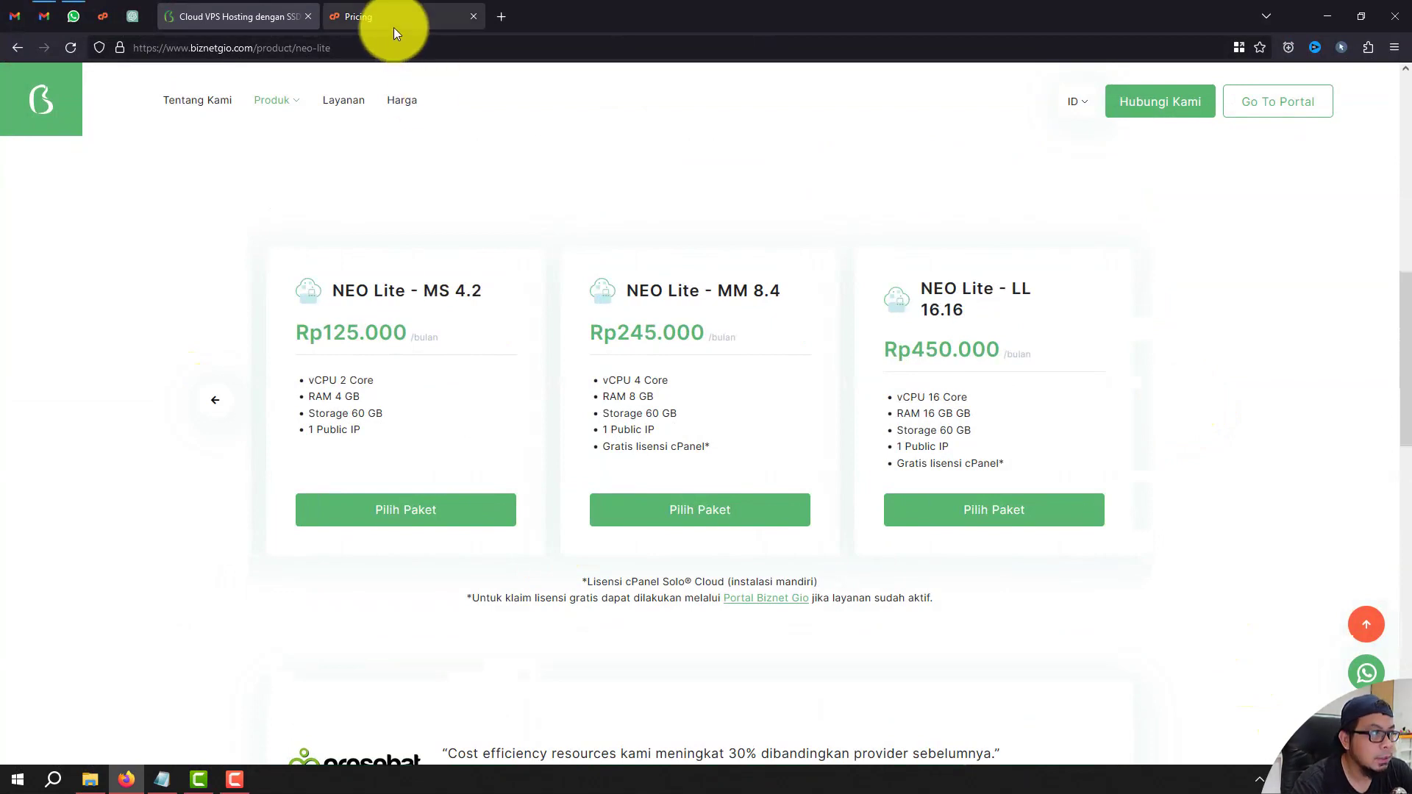
Note the cPanel Solo Cloud licence and check cPanel Solo's monthly price on the cPanel Account Tiers.
left_click_drag(586, 581, 834, 581)
key("ctrl+Tab")
left_click(488, 344)
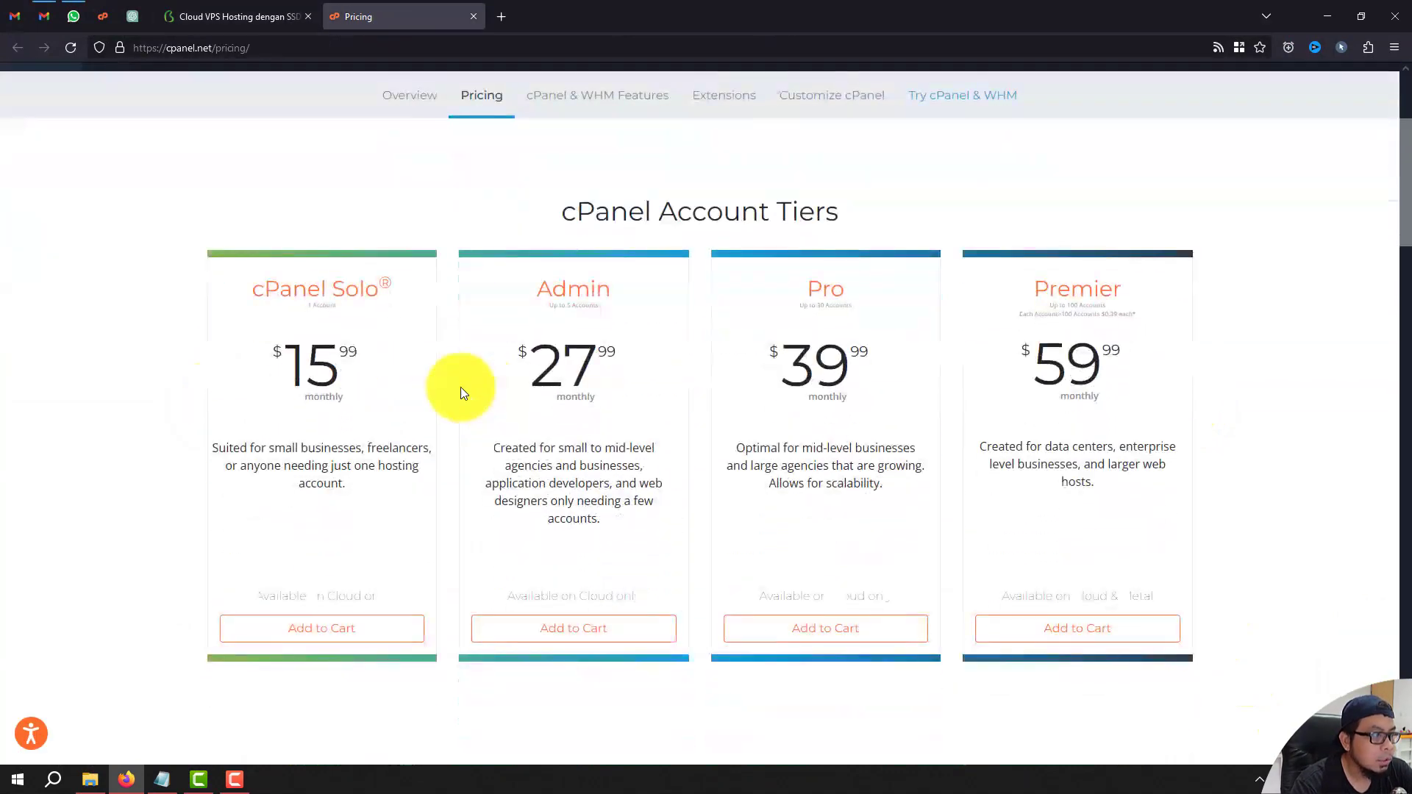
left_click_drag(258, 351, 335, 379)
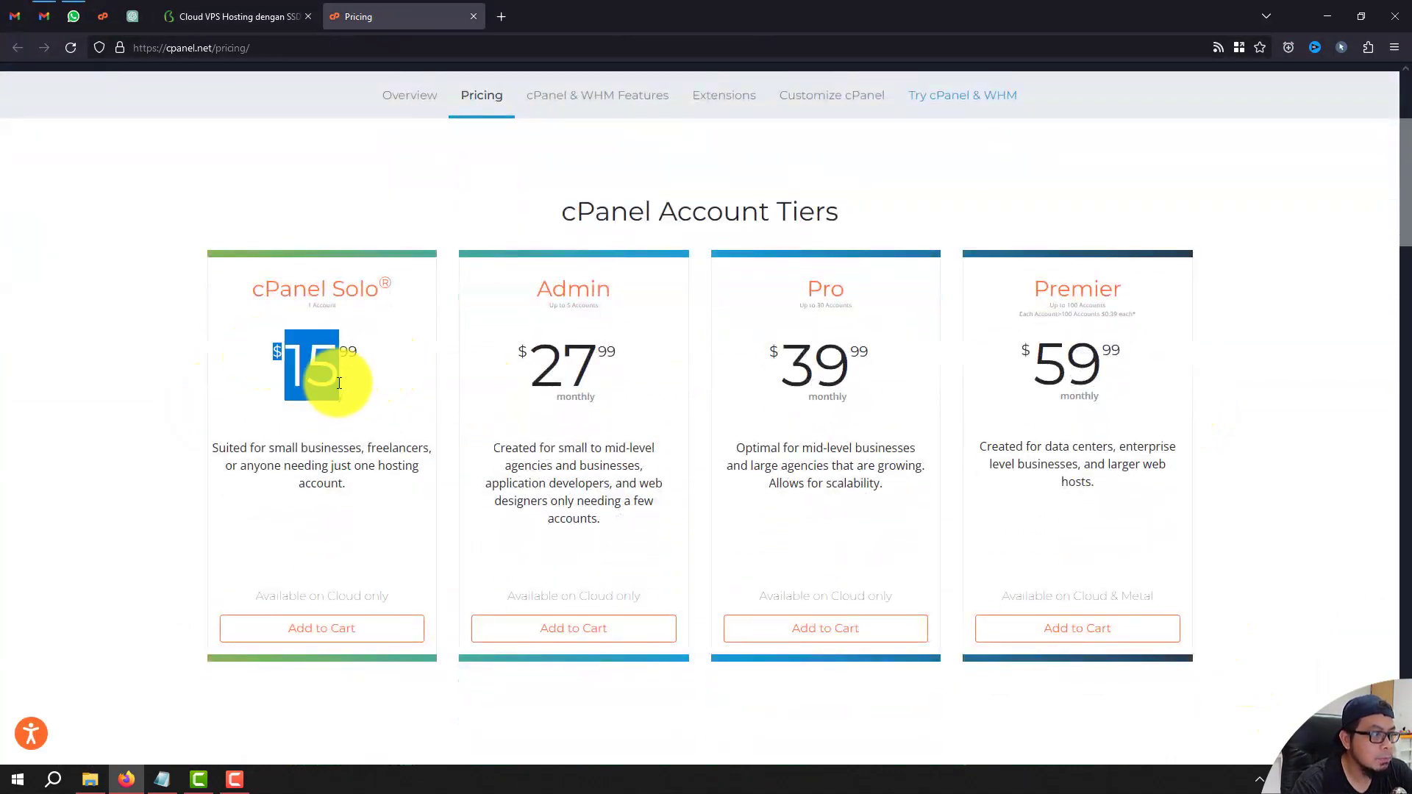
left_click(382, 394)
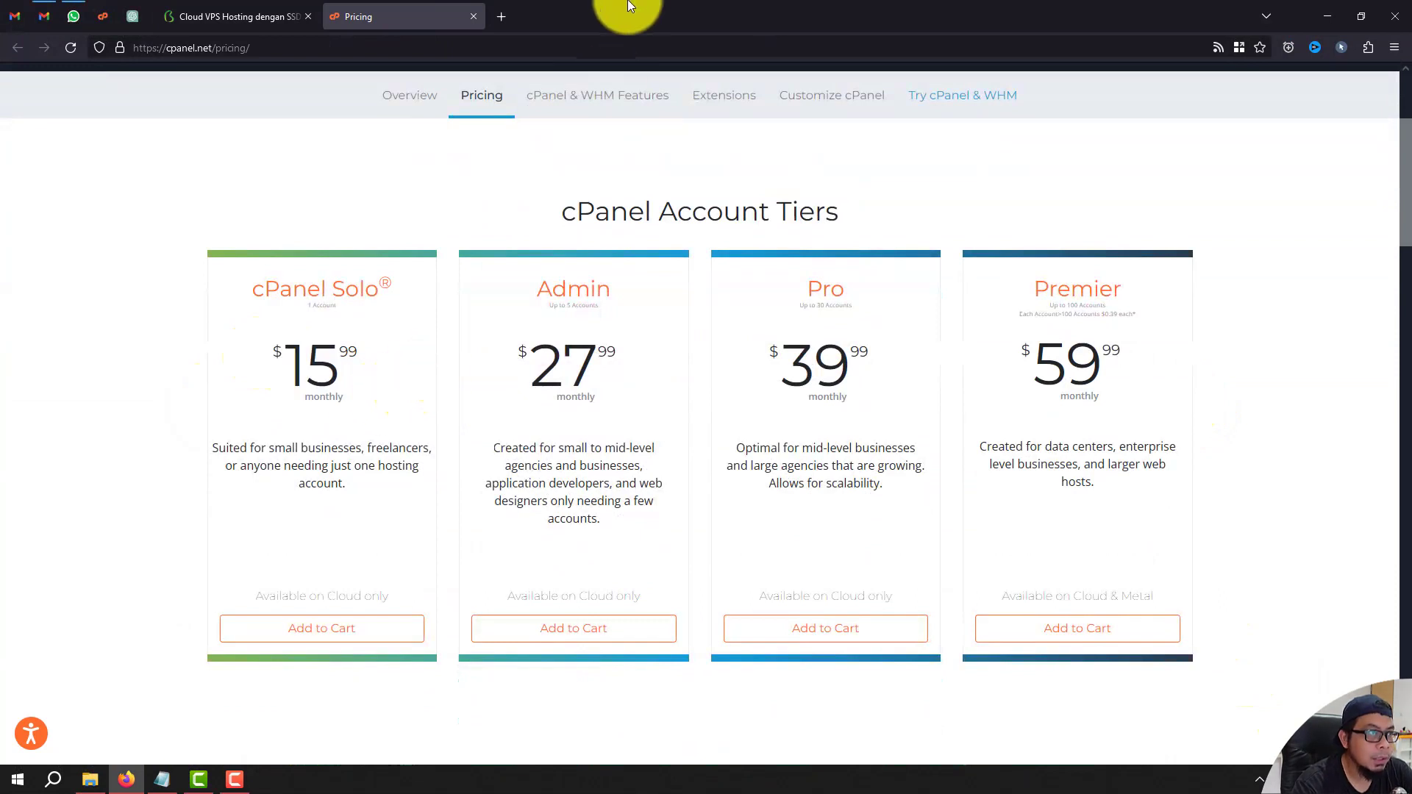
left_click(506, 9)
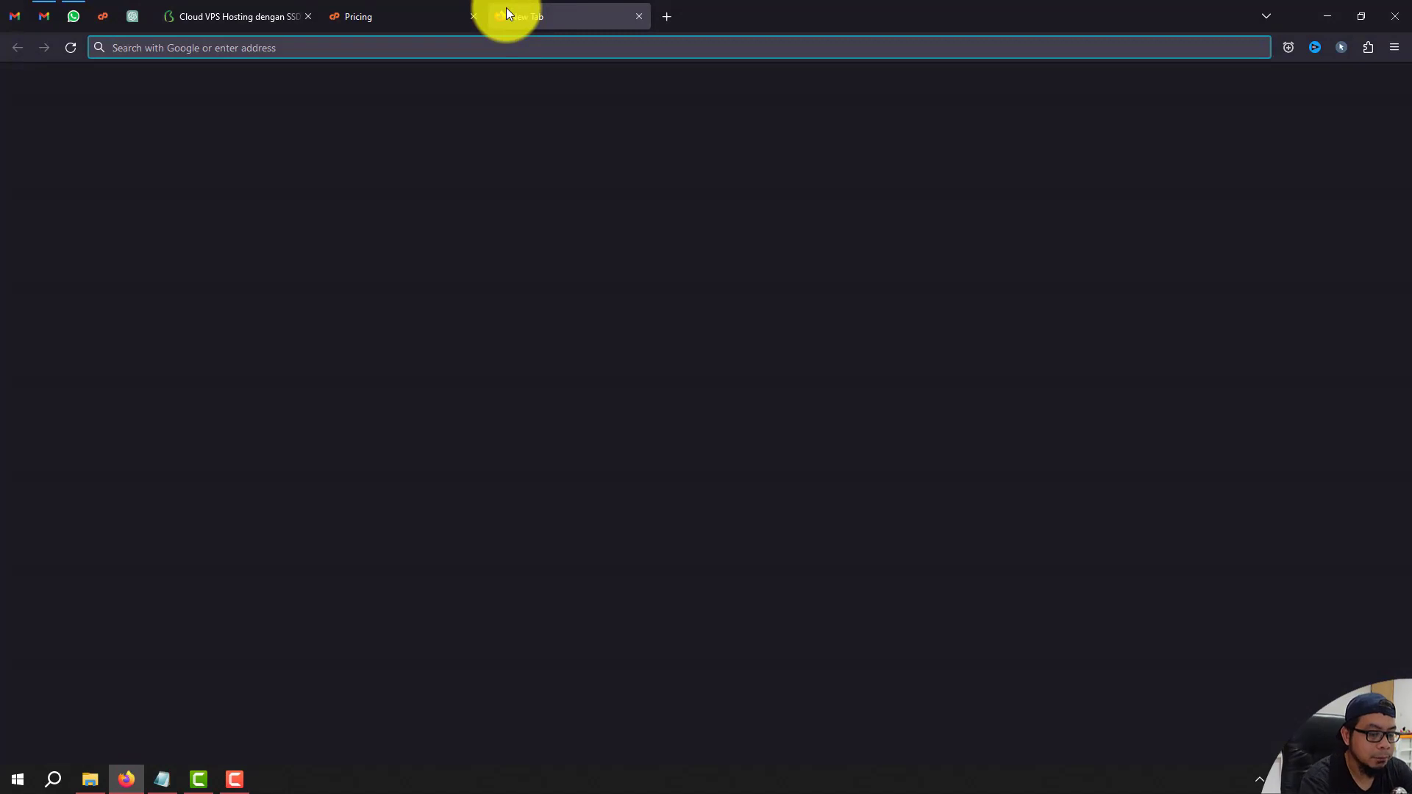
type("=16*")
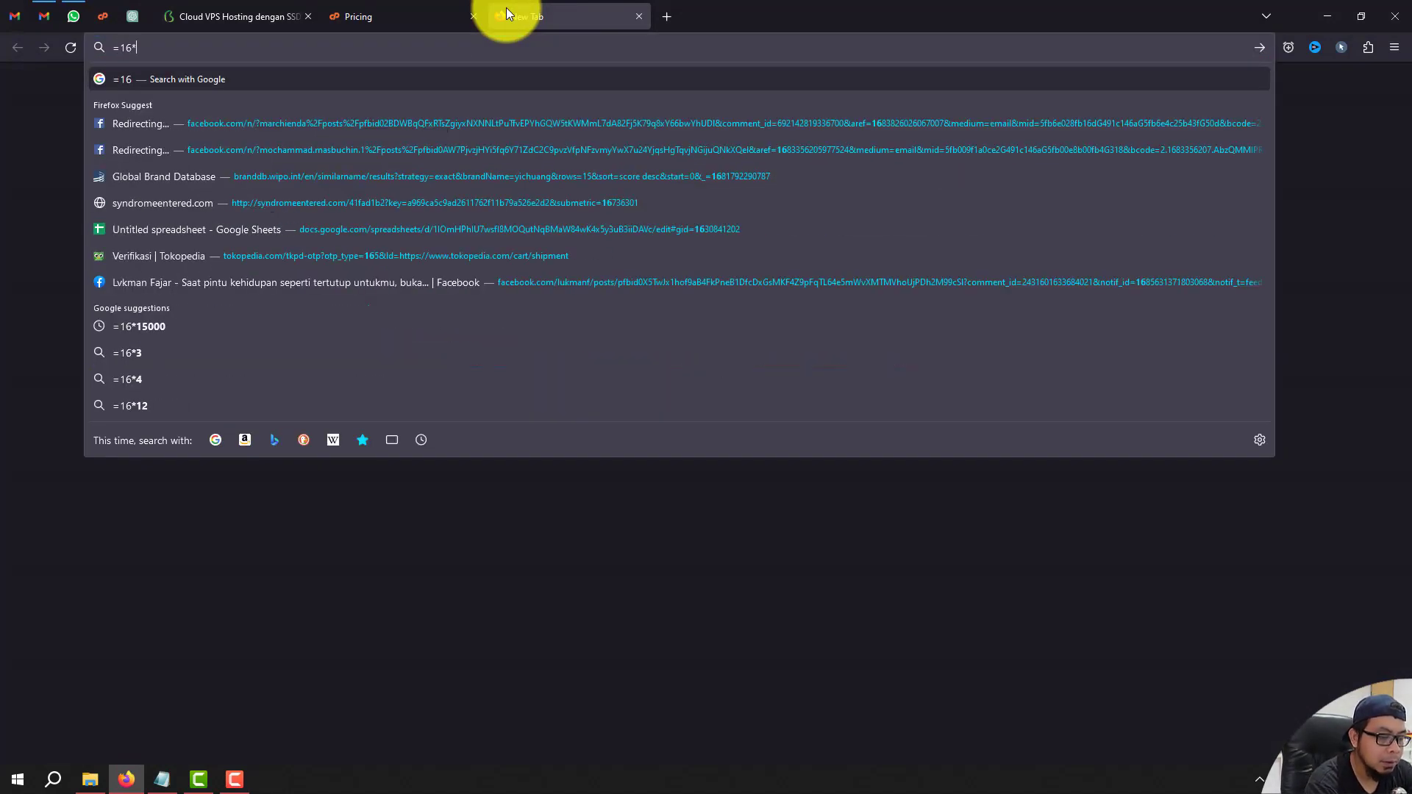
type("15000")
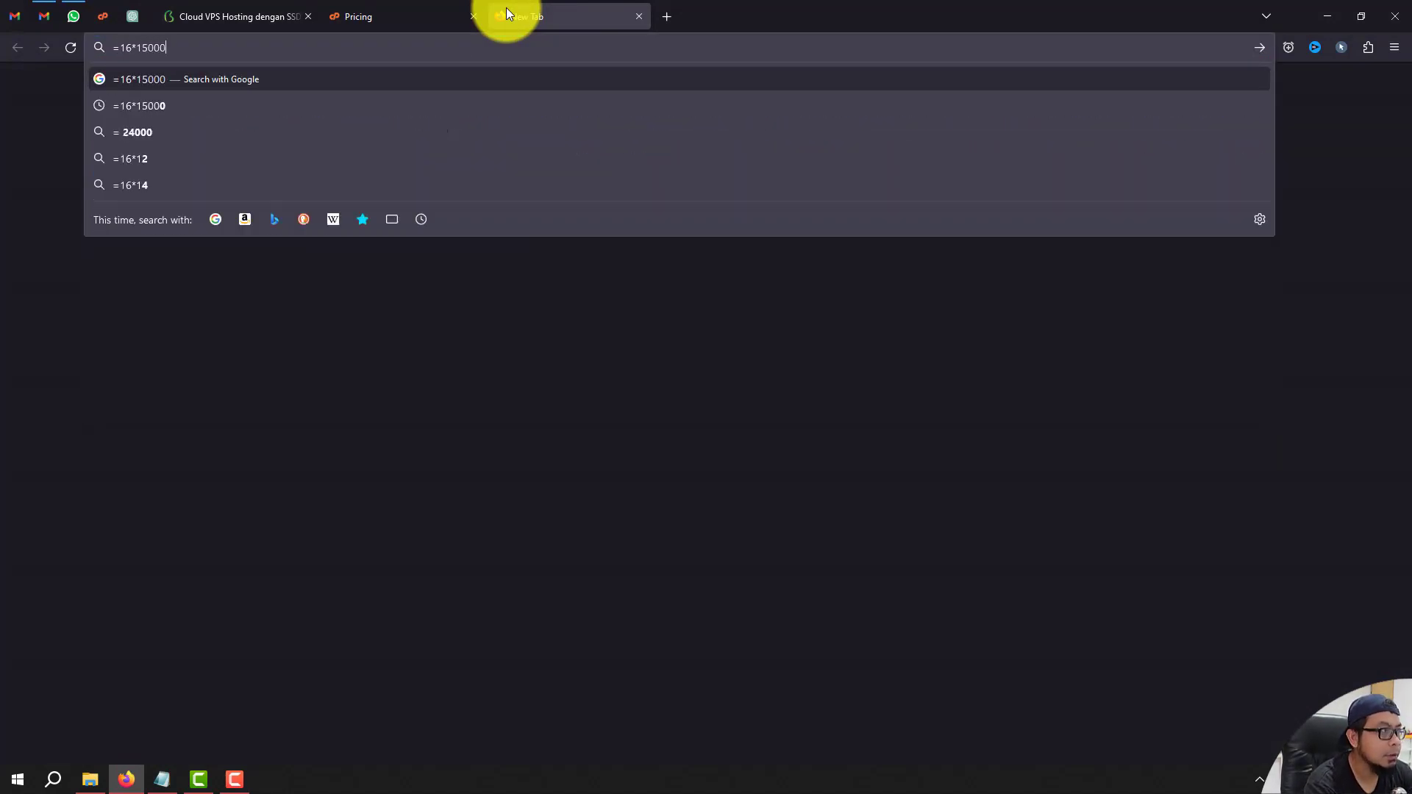
key("Return")
left_click_drag(561, 259, 630, 265)
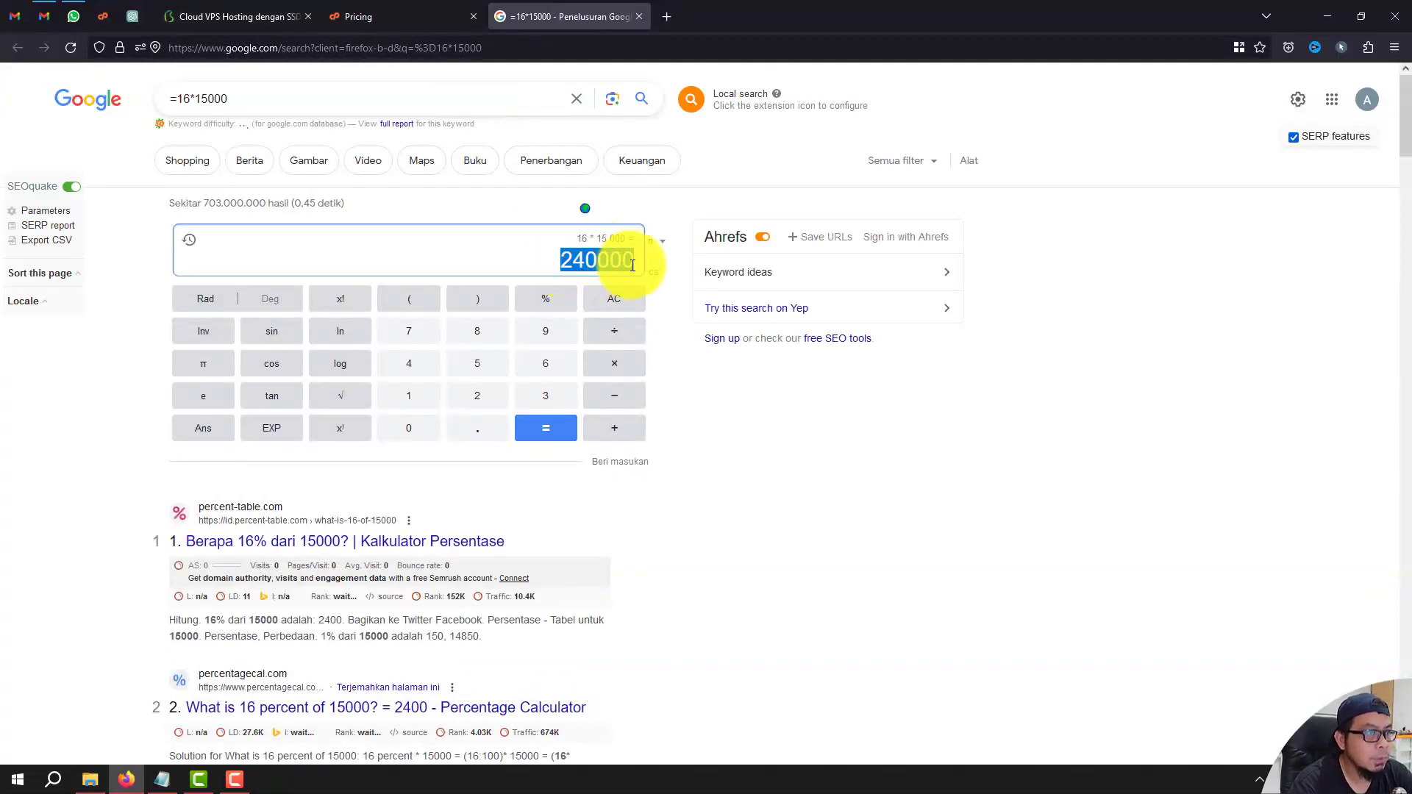
left_click(404, 14)
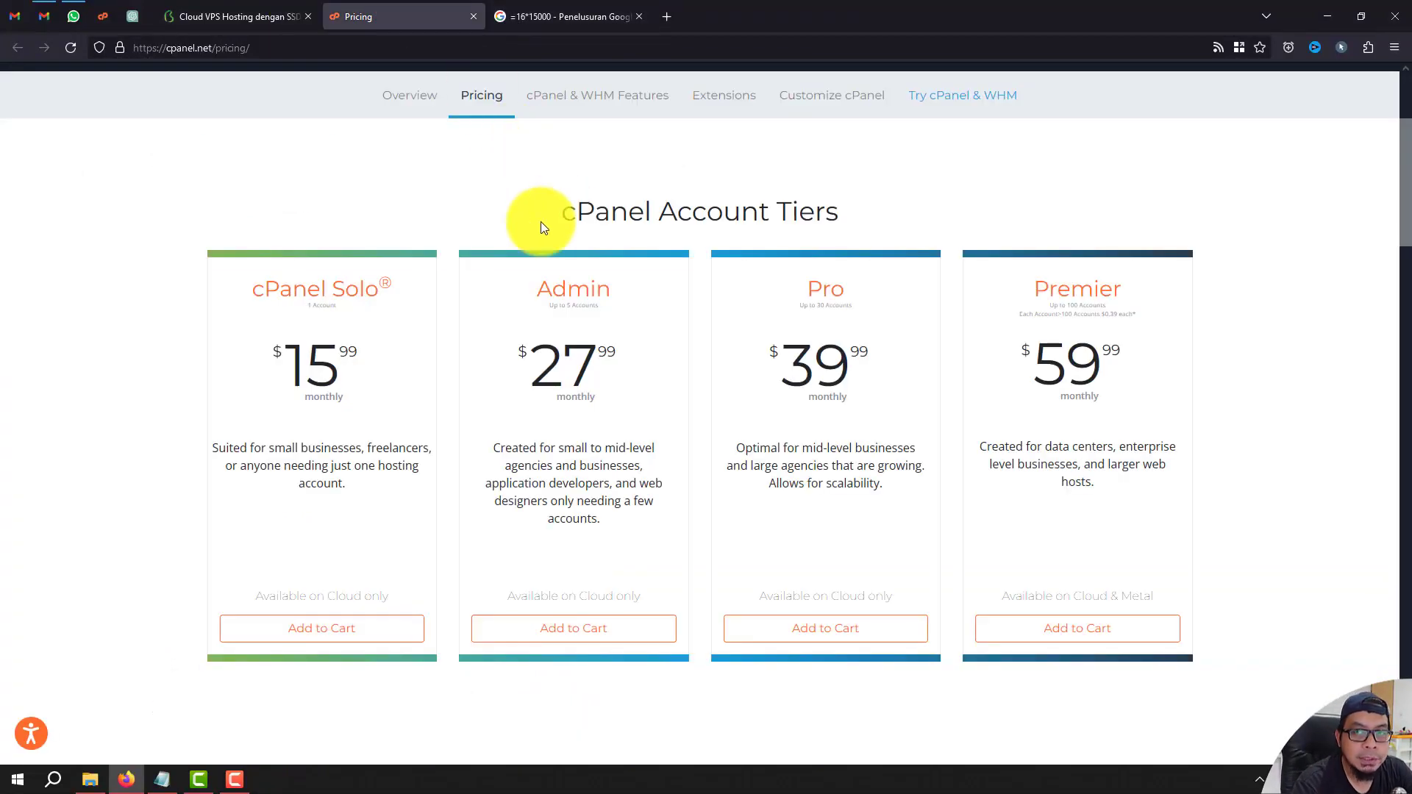
key("ctrl+shift+Tab")
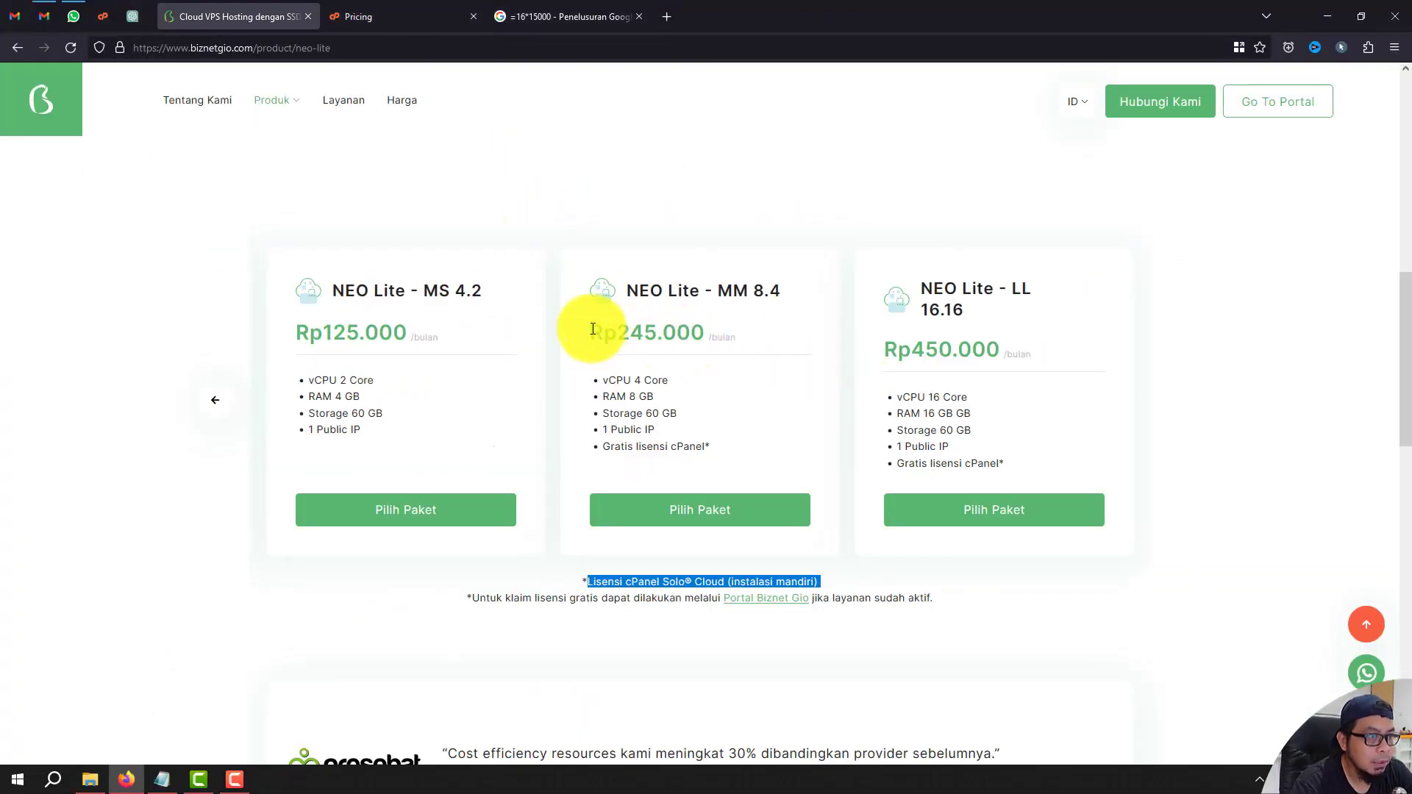
Highlight the MM 8.4 price Rp245.000 and compare it with the cPanel pricing tab.
left_click_drag(591, 332, 710, 337)
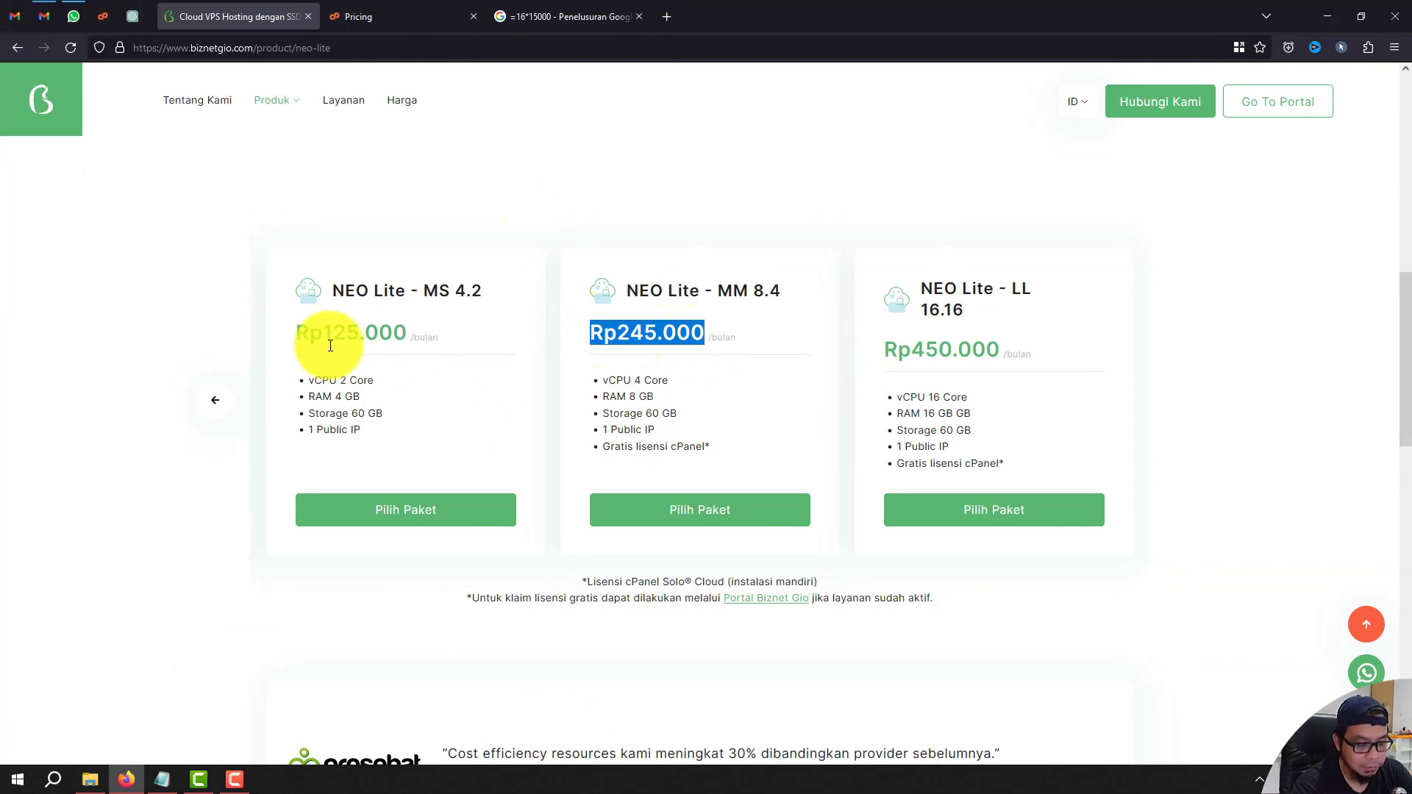
left_click(464, 7)
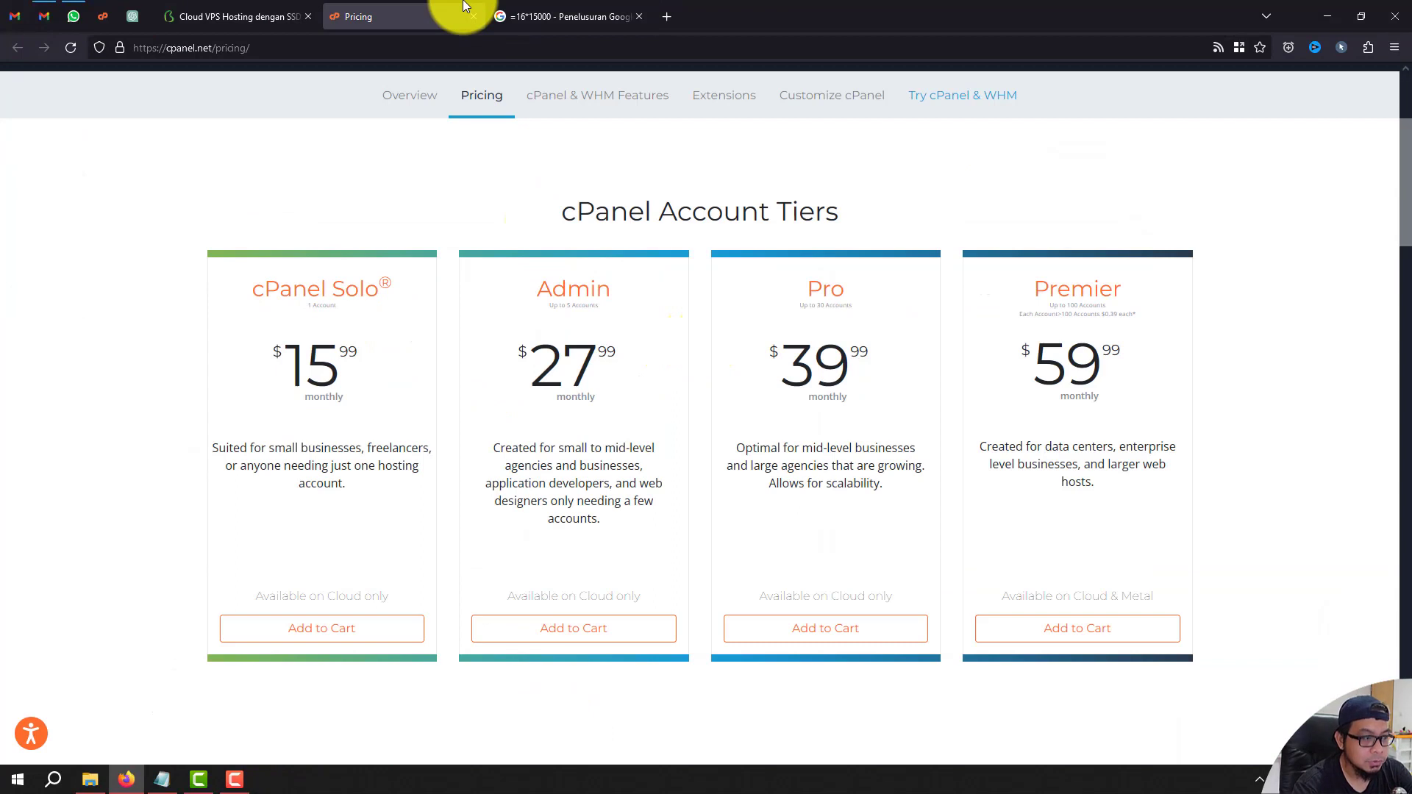
left_click(290, 7)
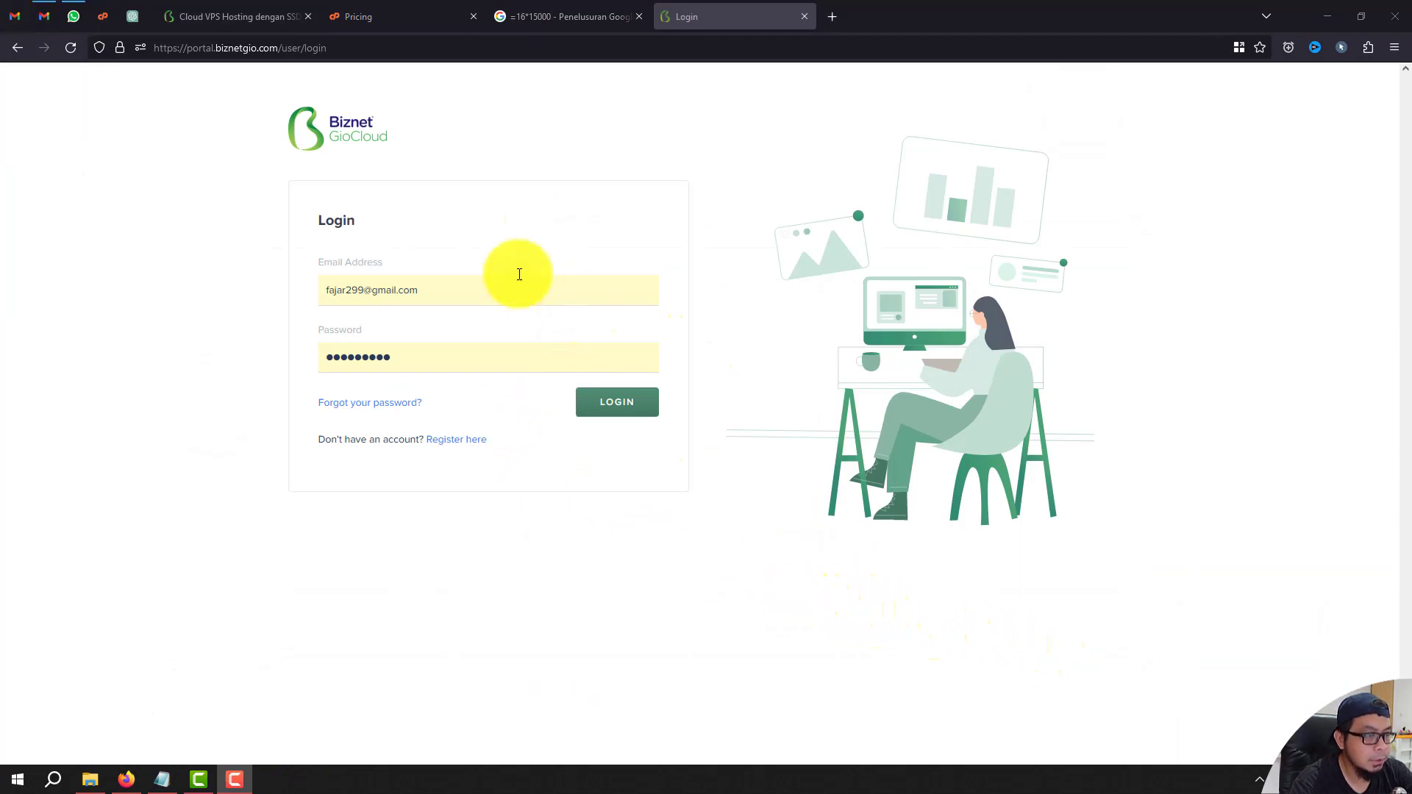
Log in to the portal and start a new server from Compute > NEO Lite > CREATE NEW.
left_click(636, 406)
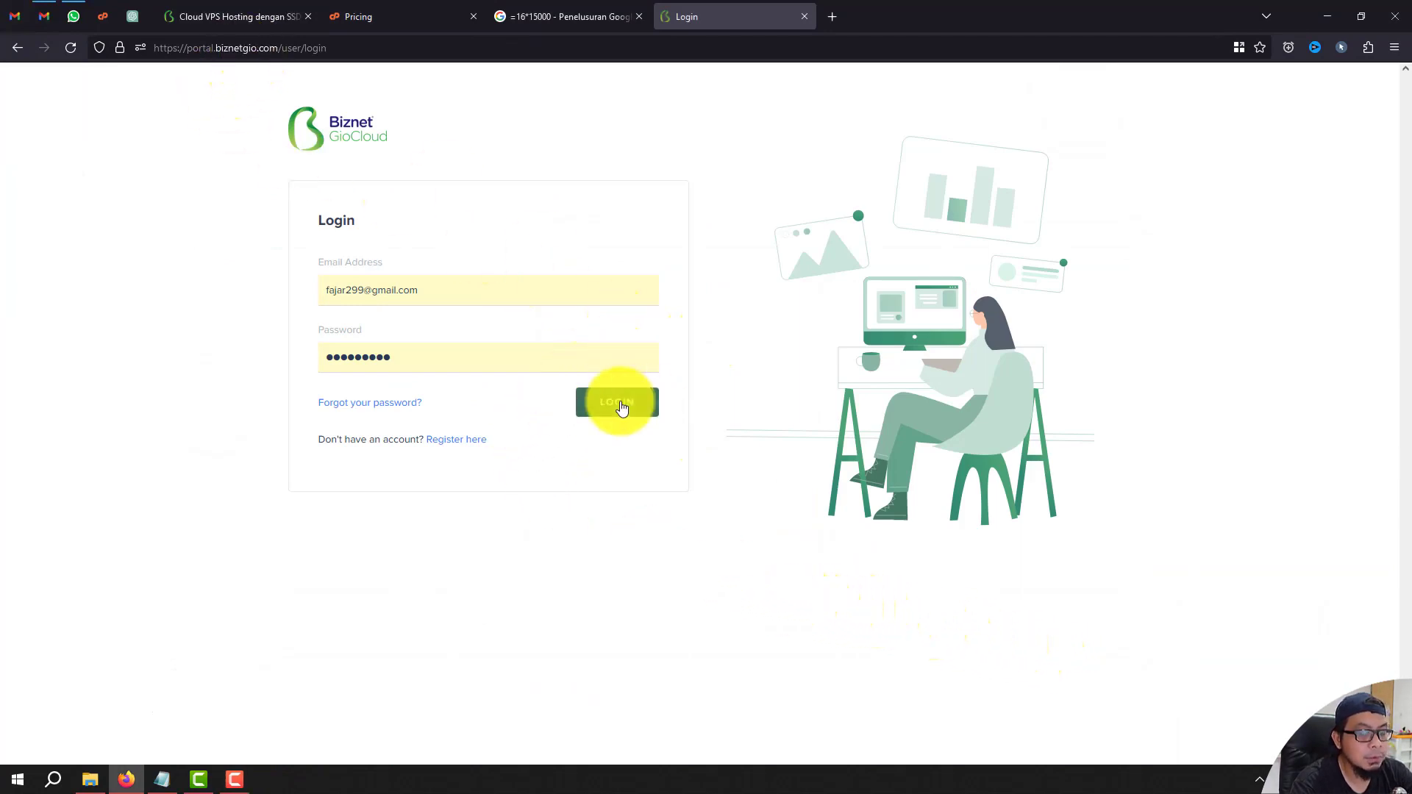
left_click(120, 190)
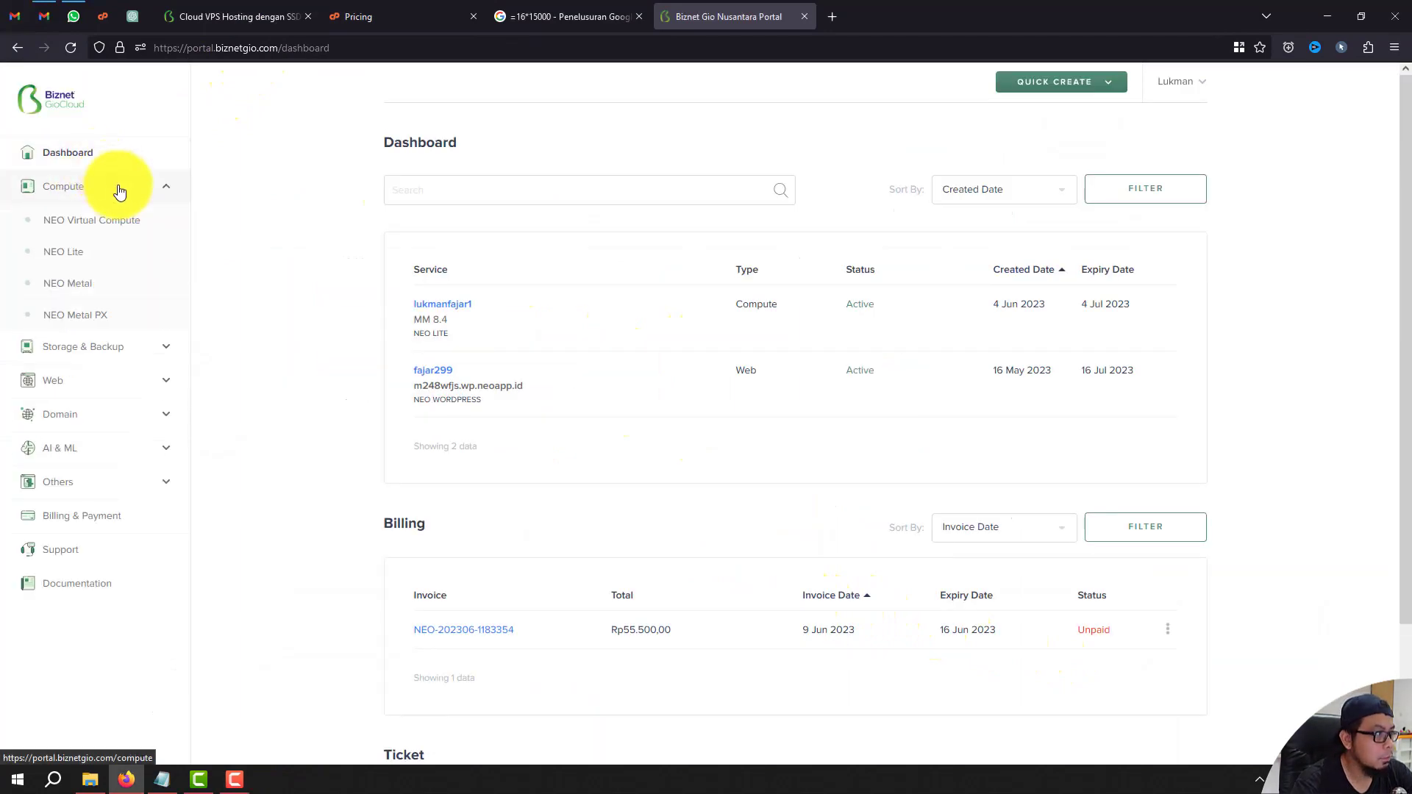
left_click(48, 257)
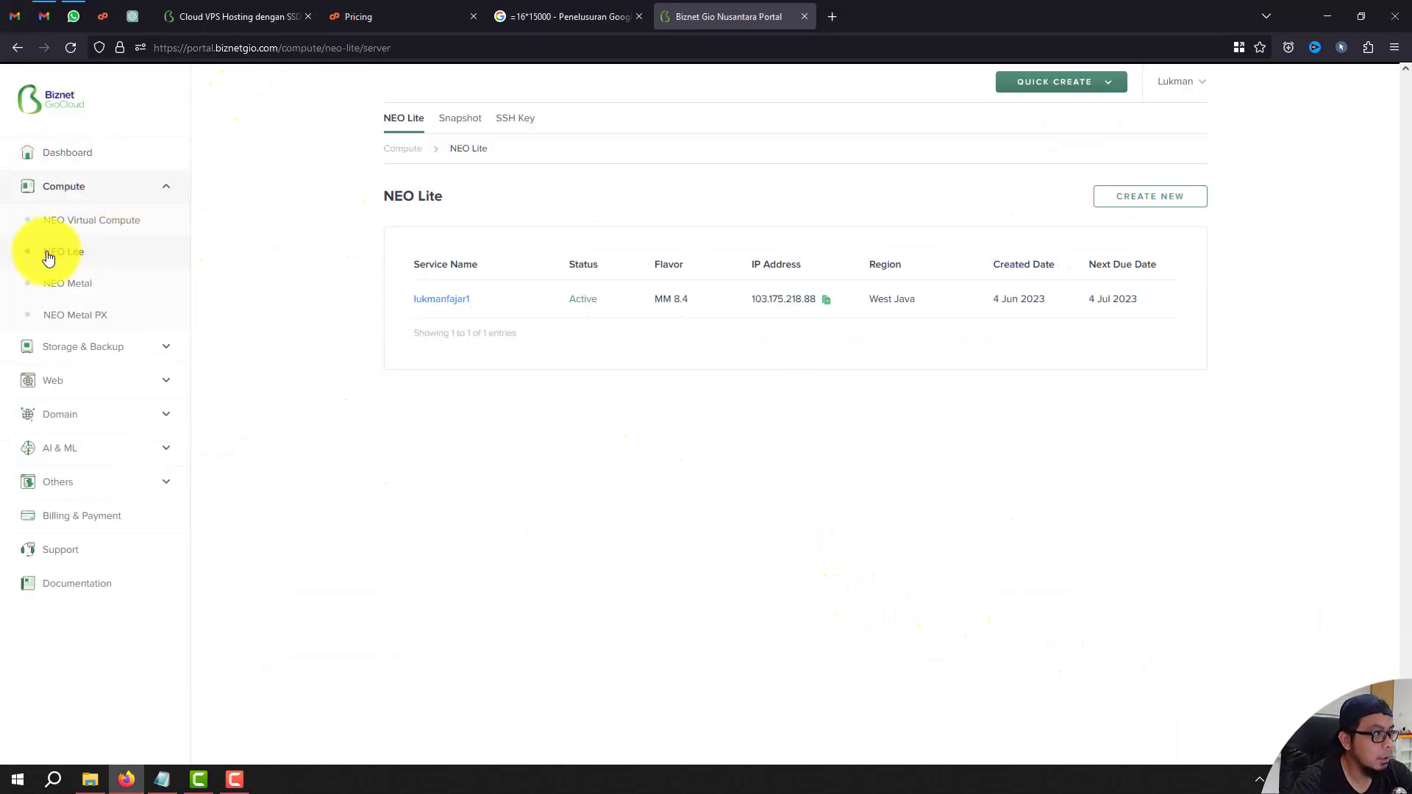
left_click(1129, 201)
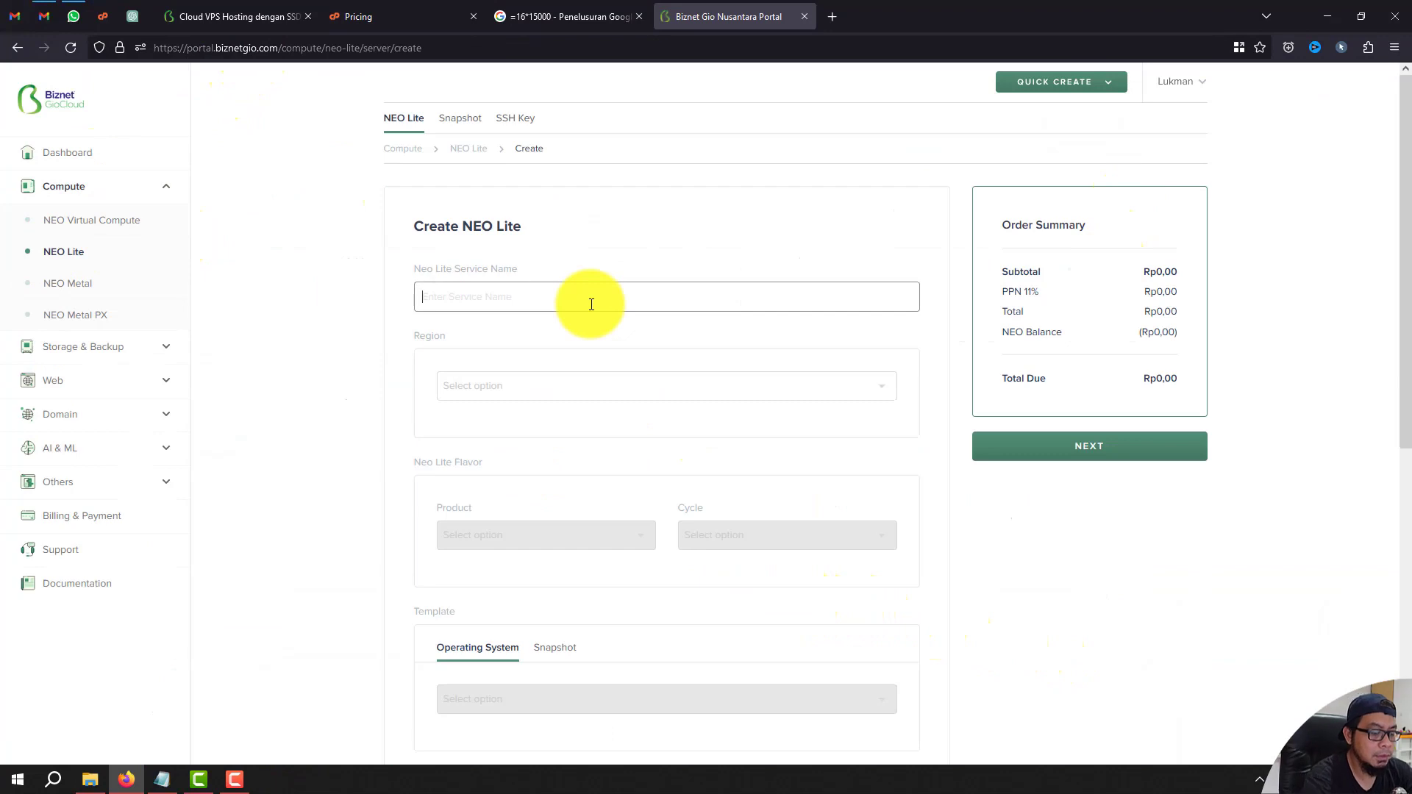
Enter the service name and choose West Java as the server region.
type("lukmanfajar2")
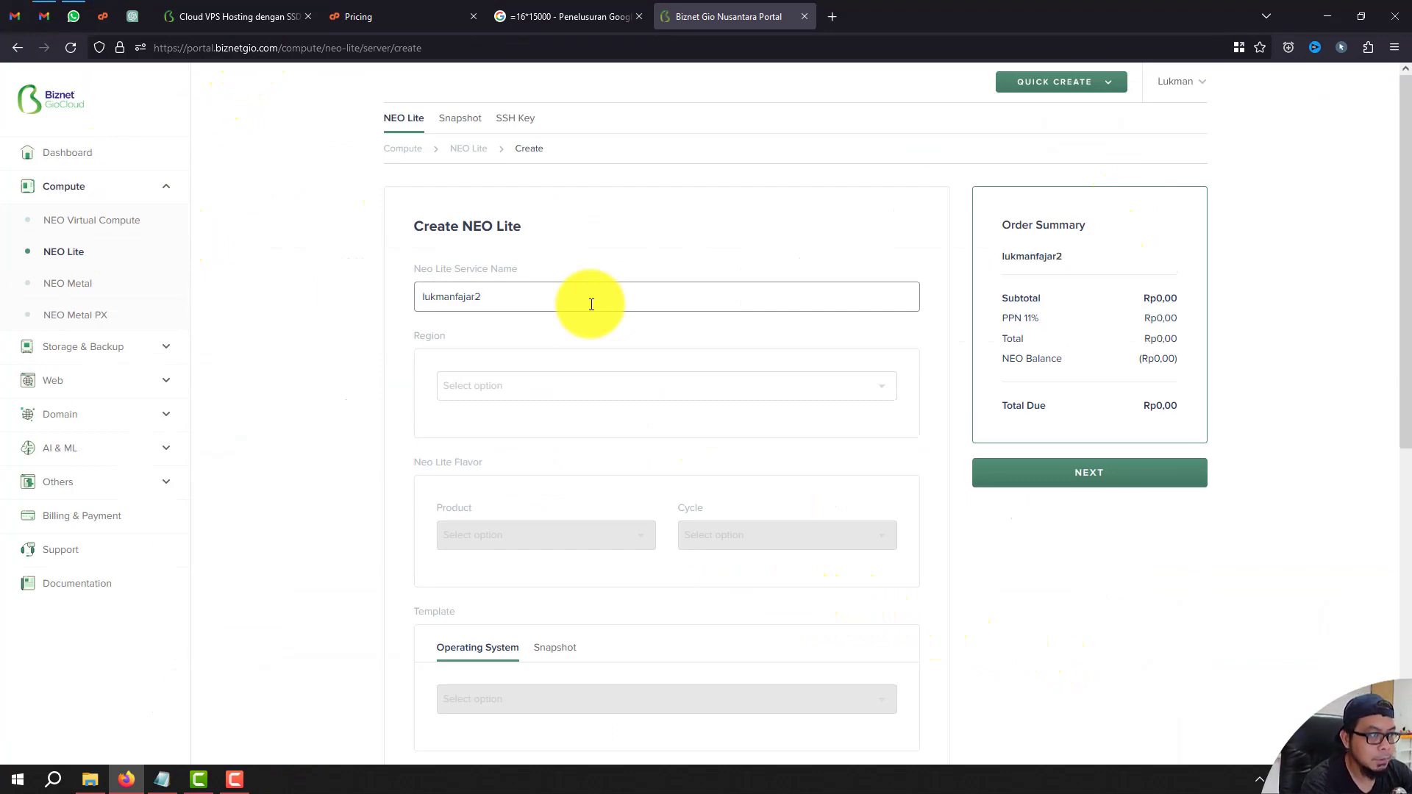
key("BackSpace")
type("3")
left_click(581, 385)
left_click(580, 413)
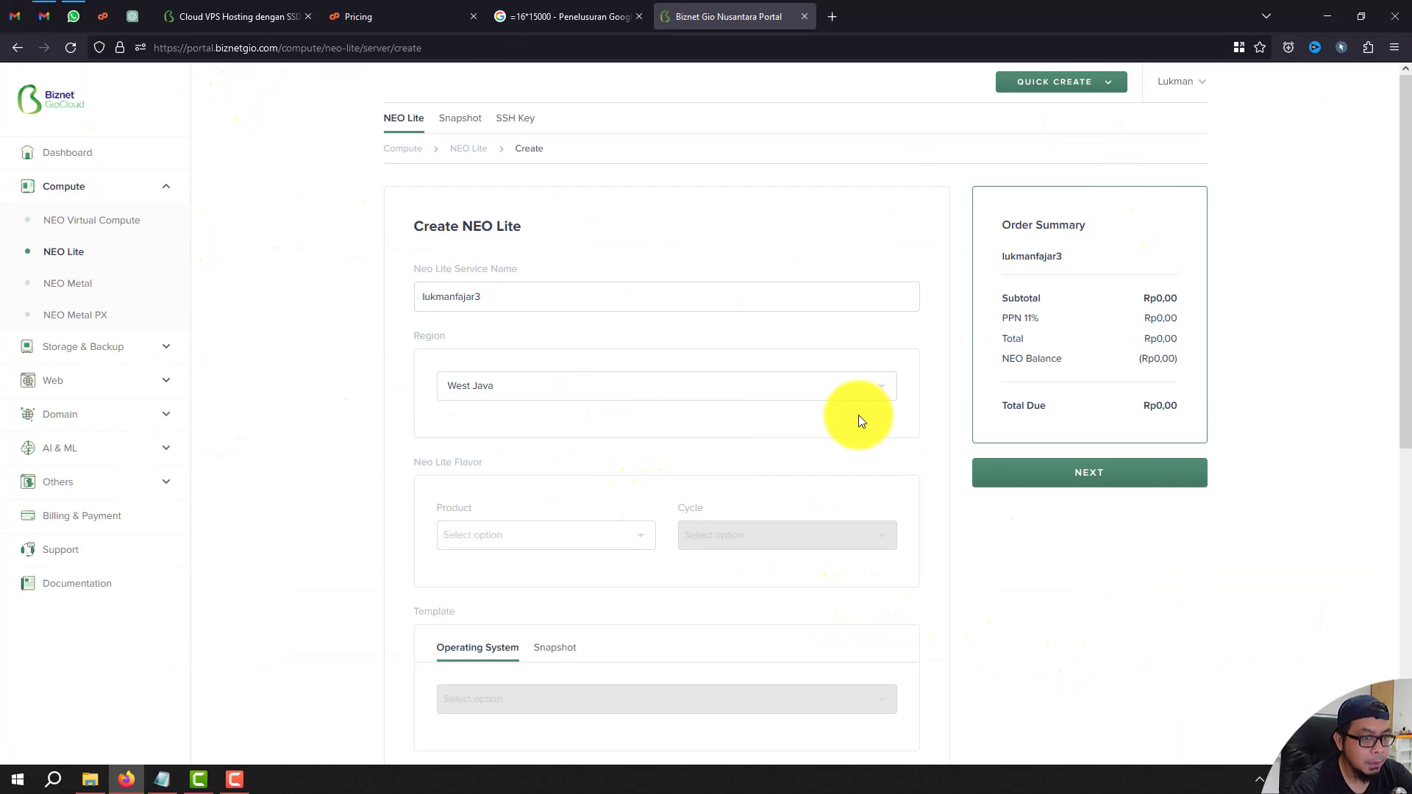
Choose the MM 8.4 flavor with monthly billing.
left_click(645, 542)
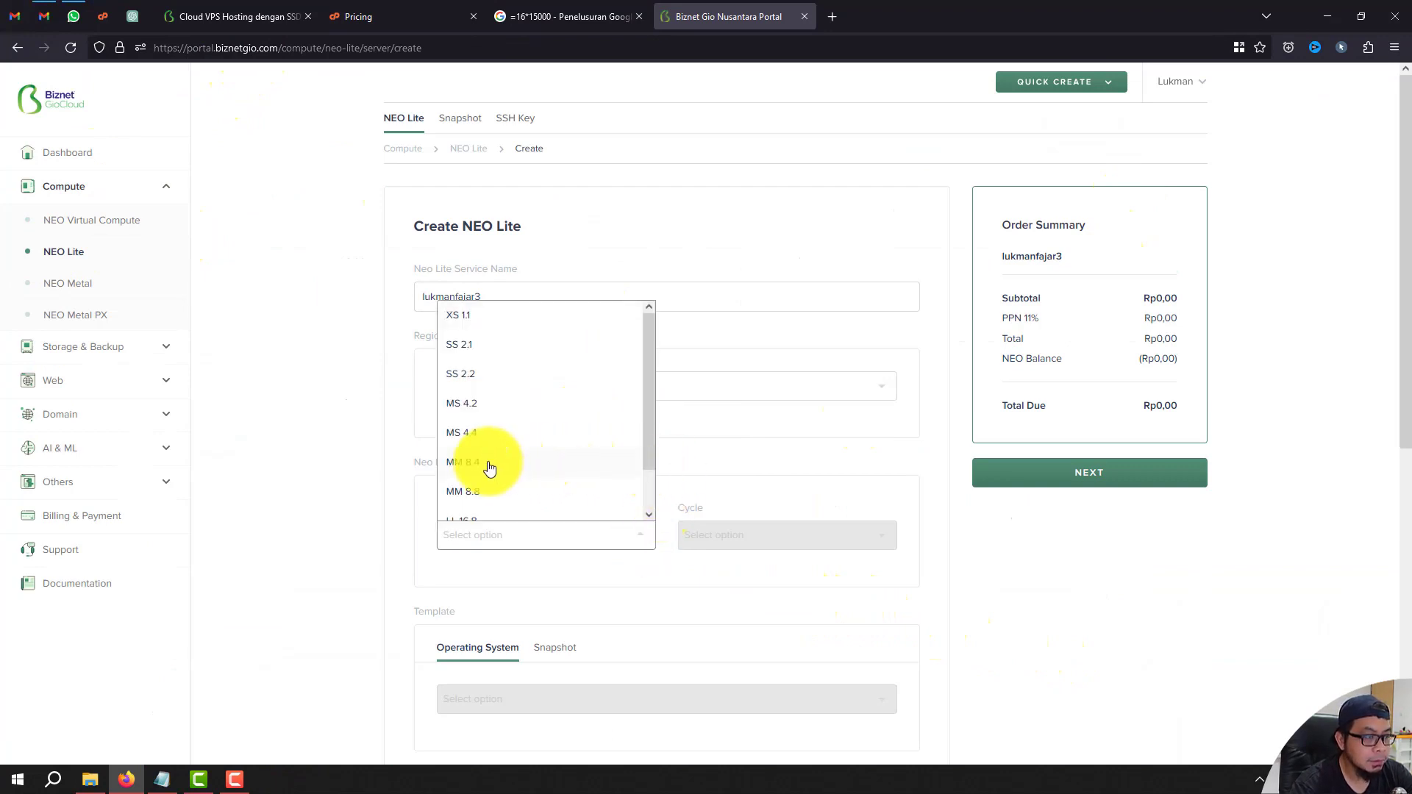
left_click(489, 467)
left_click(876, 536)
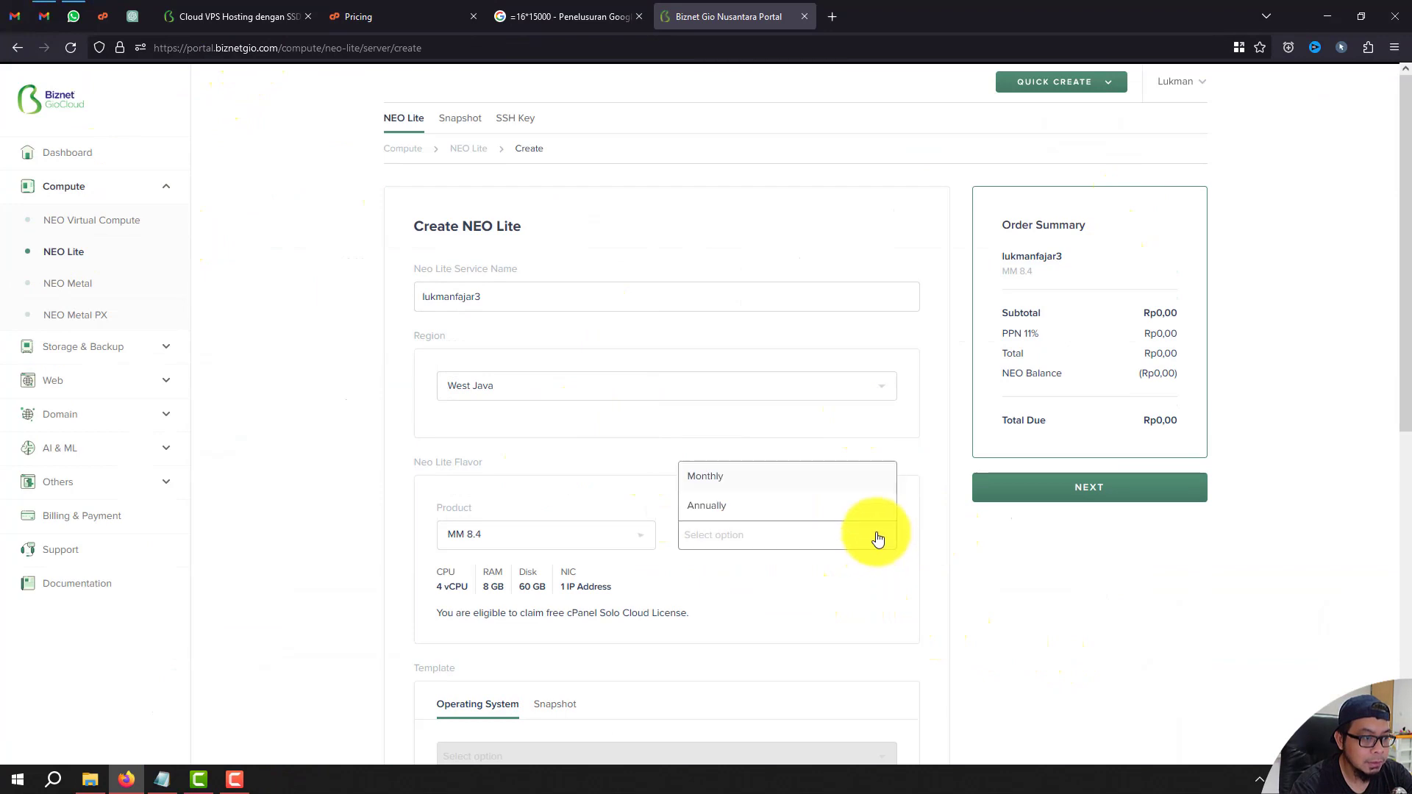
left_click(840, 481)
scroll(451, 363, "down", 3)
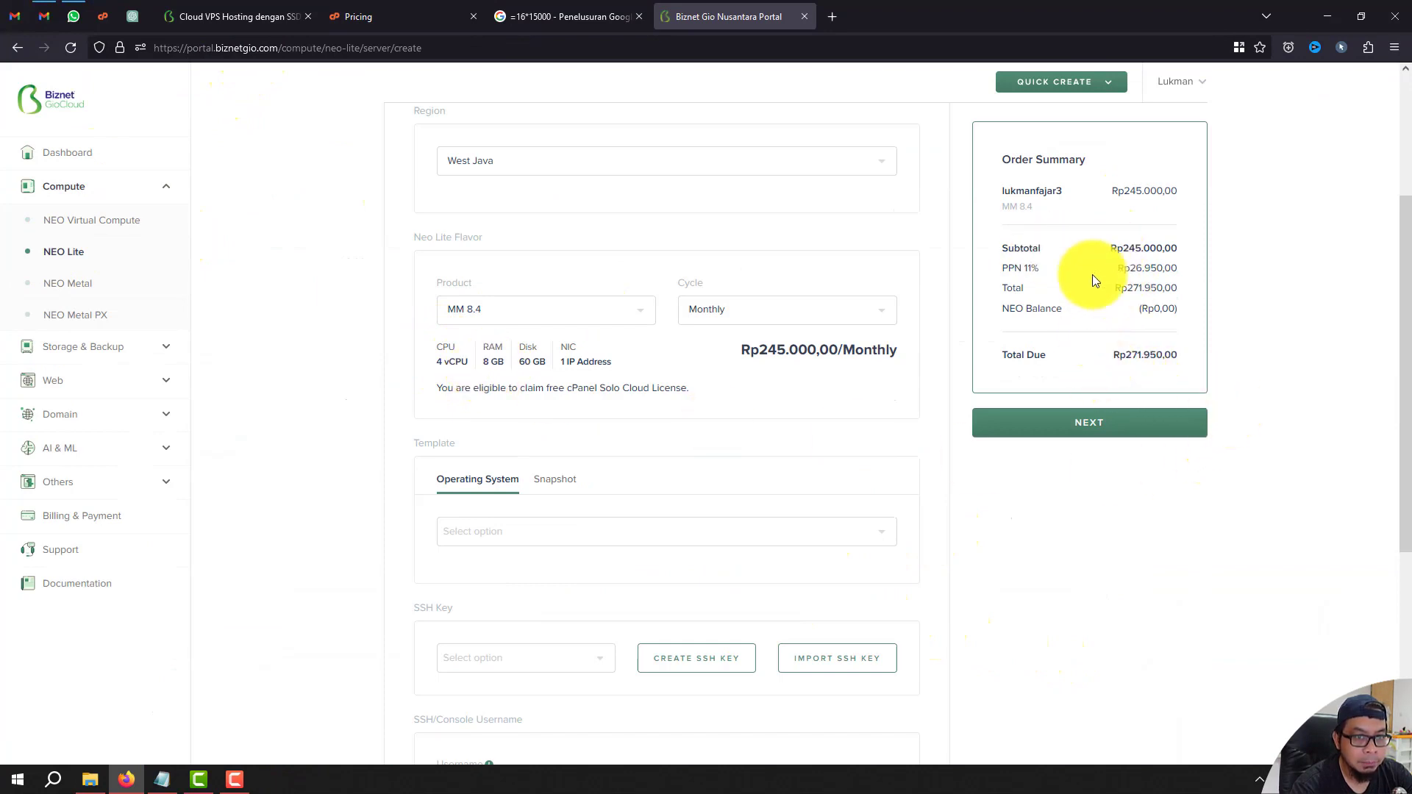
Select AlmaLinux-8 as the operating system template.
left_click(632, 537)
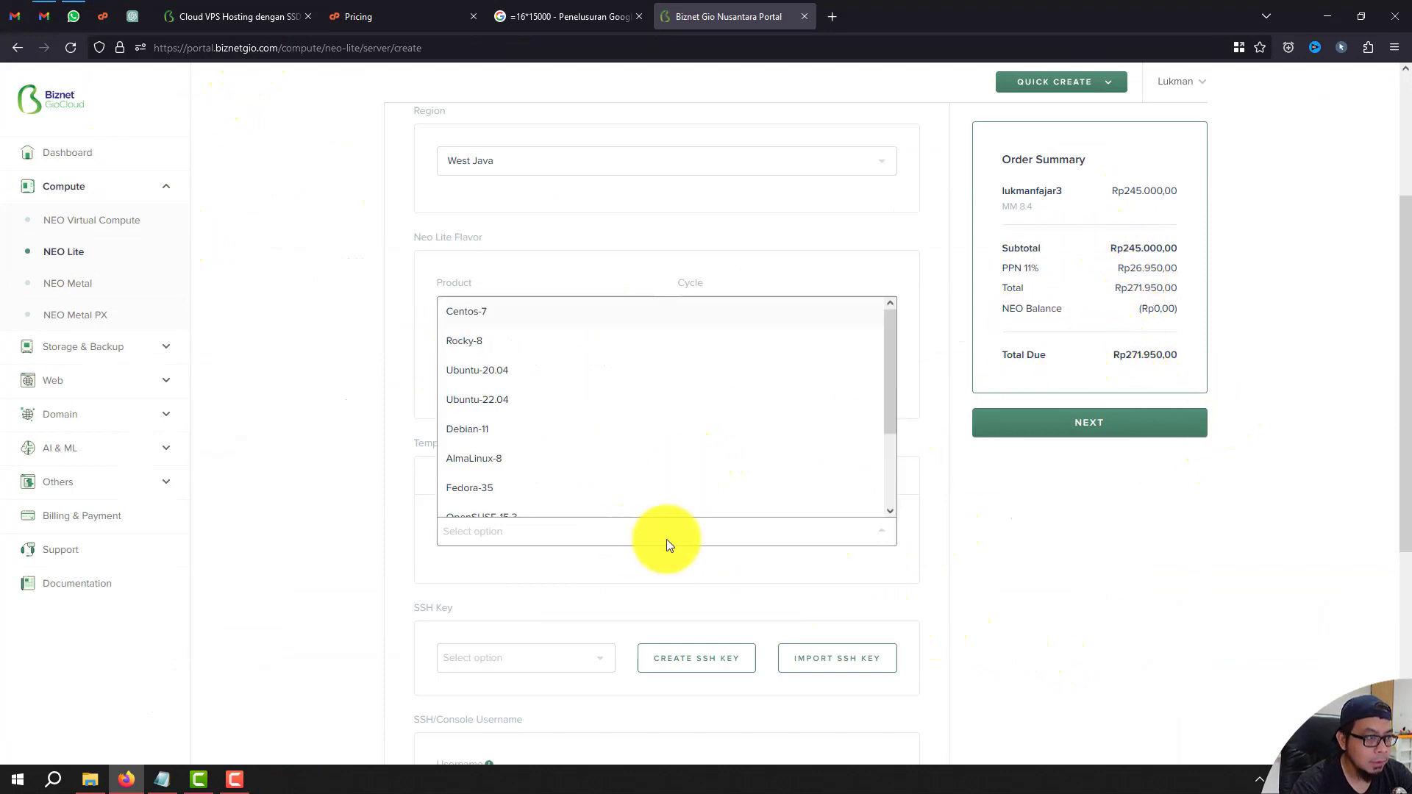
scroll(882, 462, "down", 2)
scroll(882, 485, "down", 1)
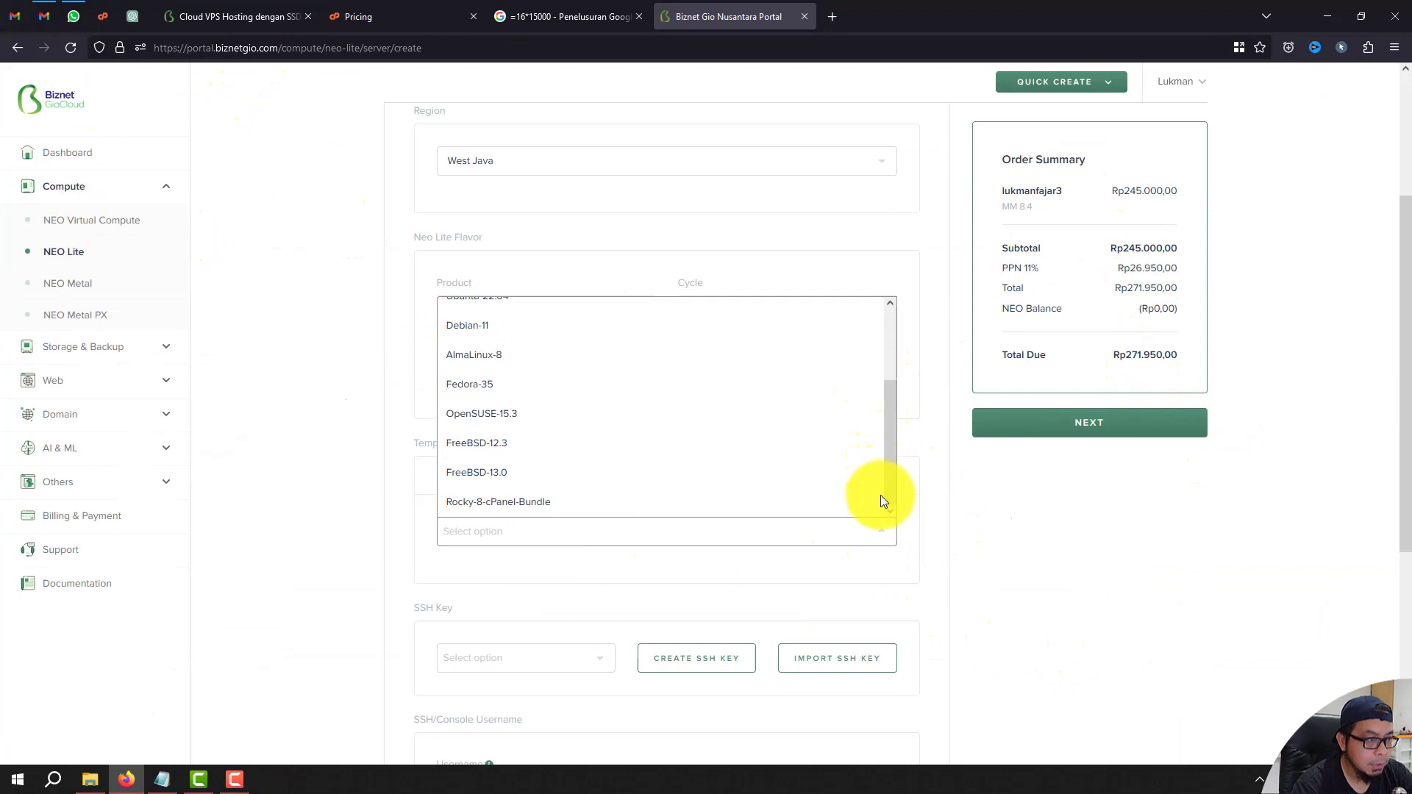
scroll(882, 383, "up", 3)
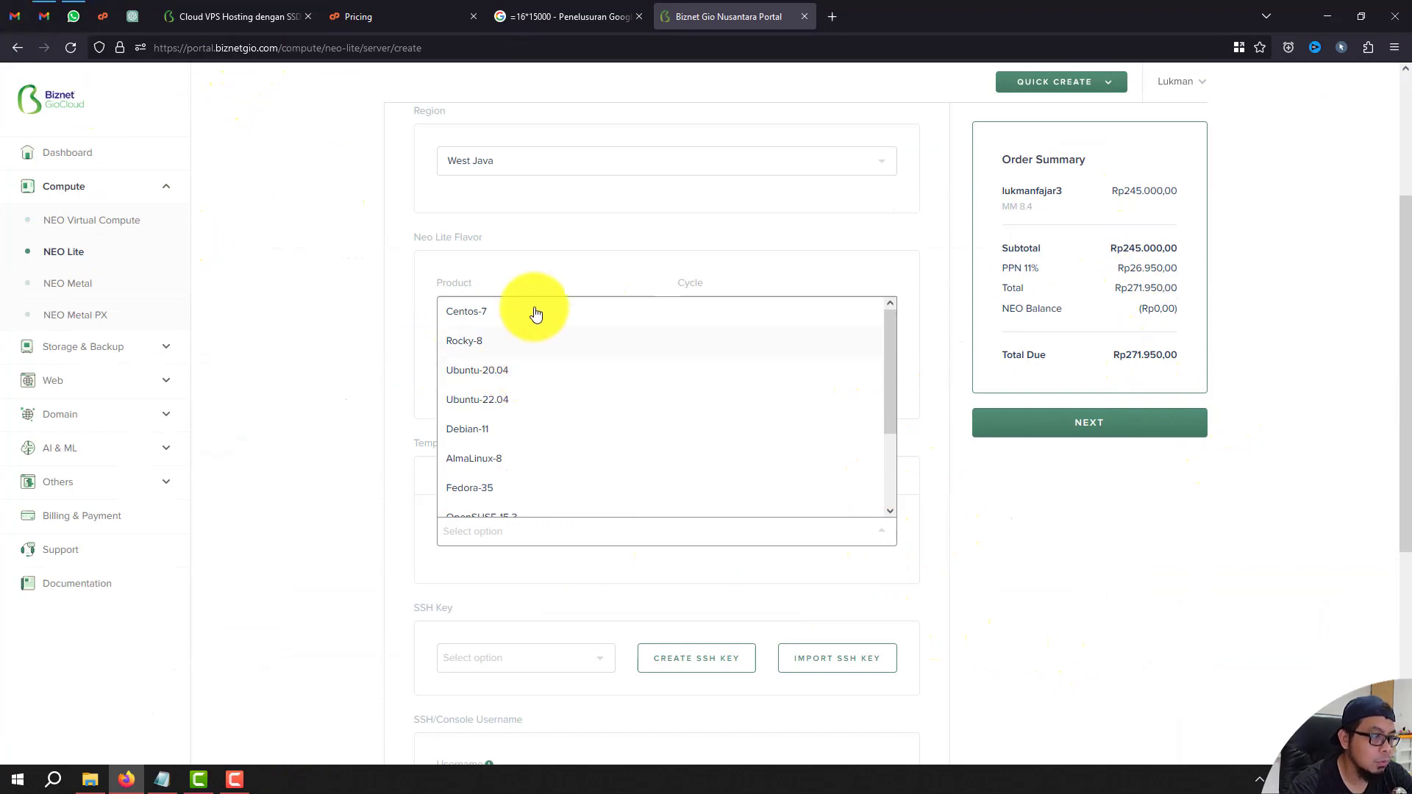
left_click_drag(889, 428, 885, 510)
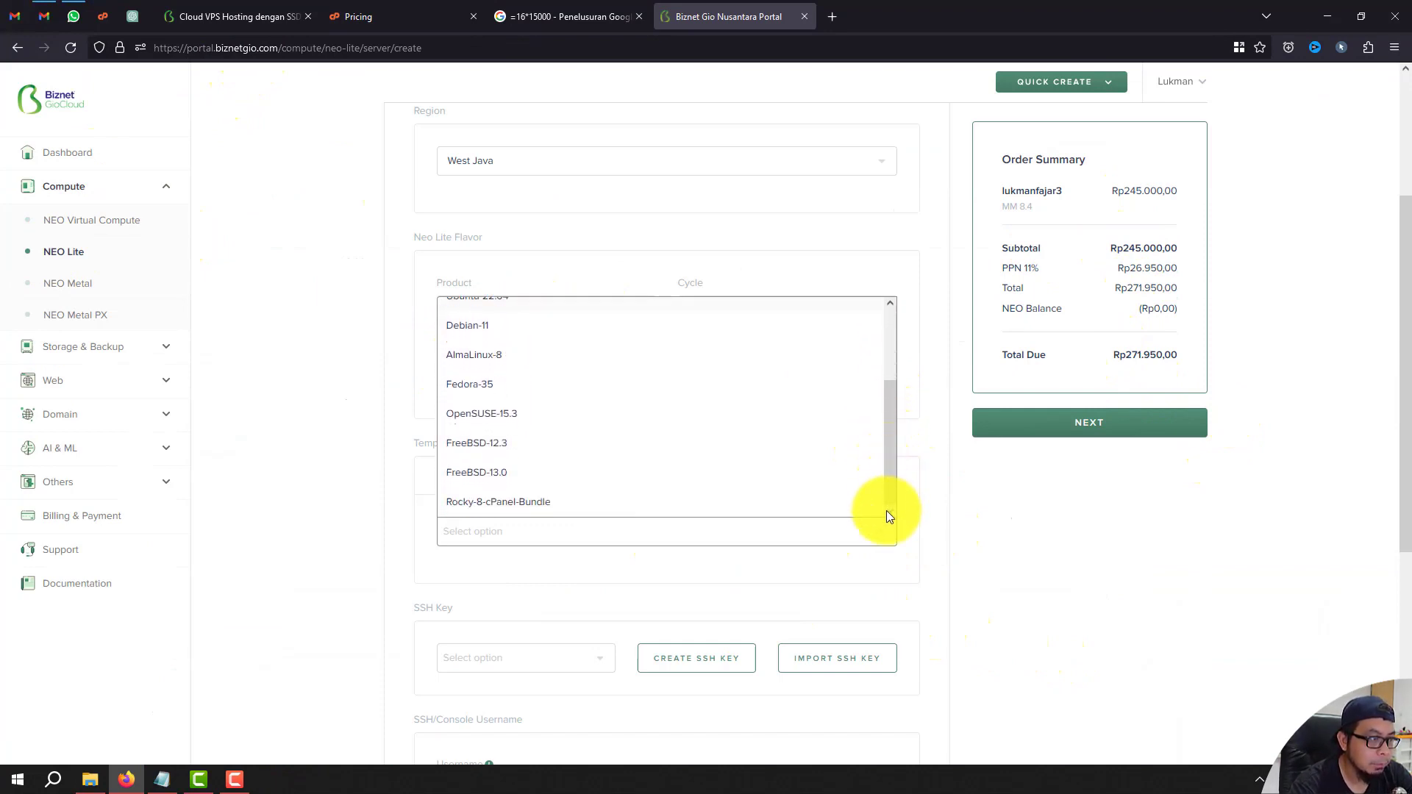
left_click(520, 358)
scroll(581, 412, "down", 3)
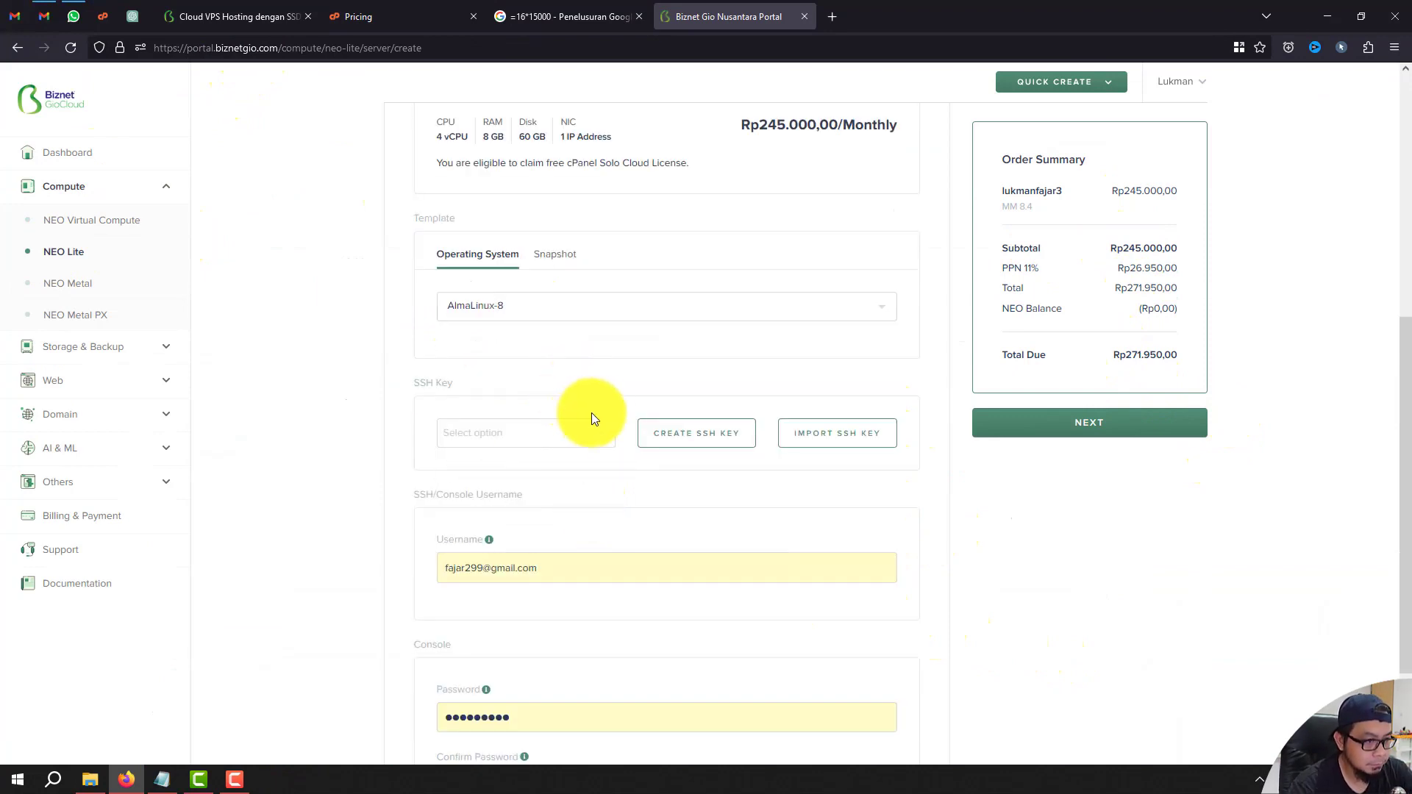
Create a named SSH key pair and save its downloaded .pem private key.
left_click(733, 438)
type("fajar299")
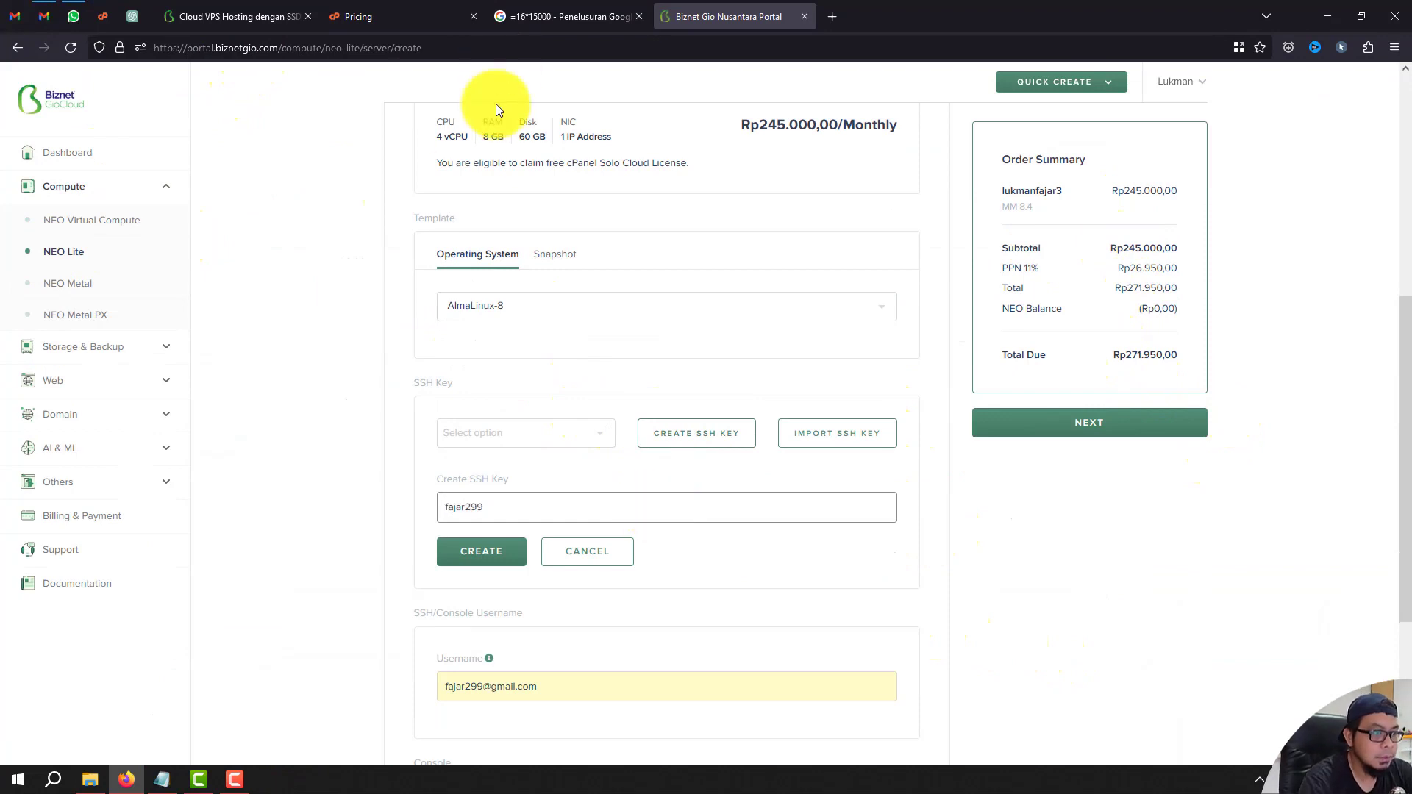
left_click(504, 551)
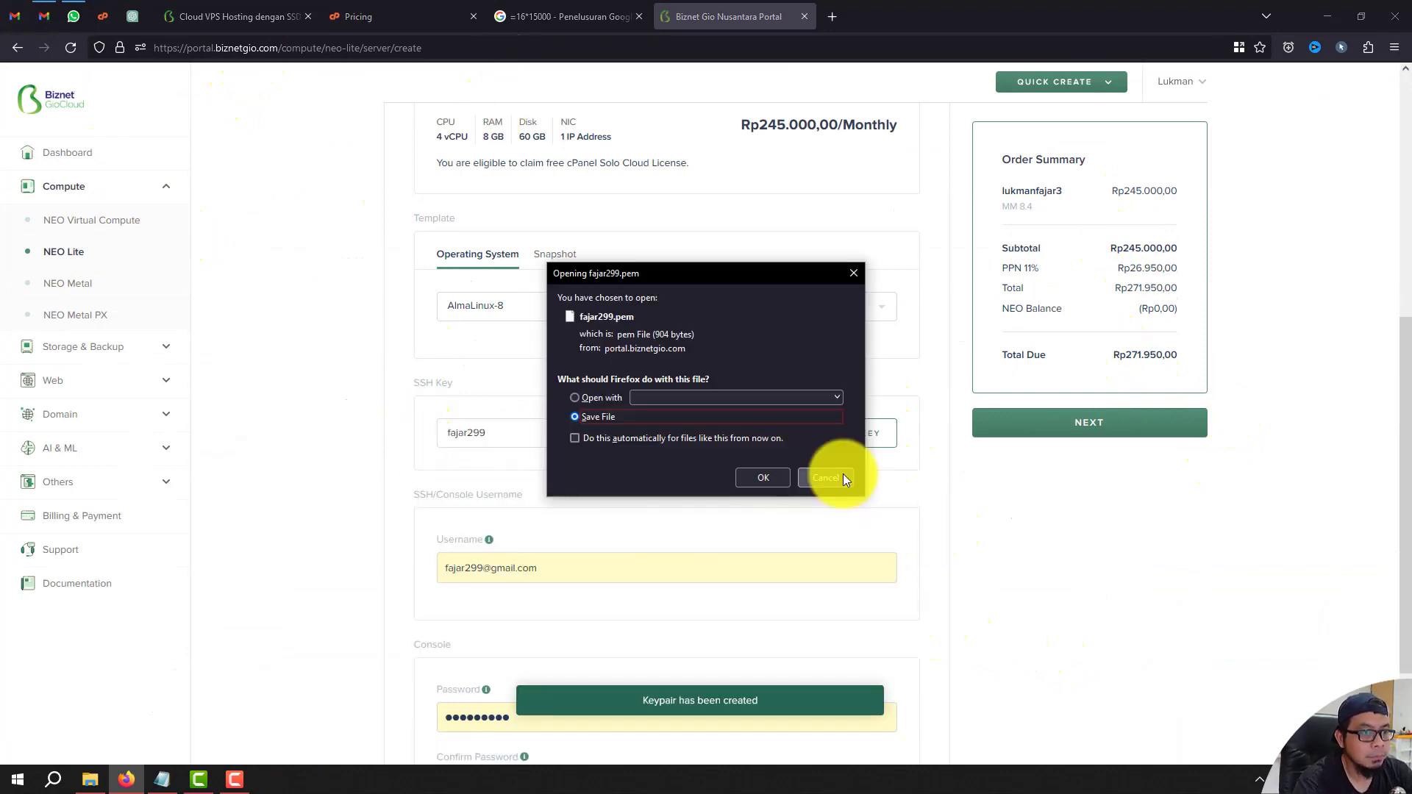
left_click(760, 478)
scroll(726, 593, "down", 1)
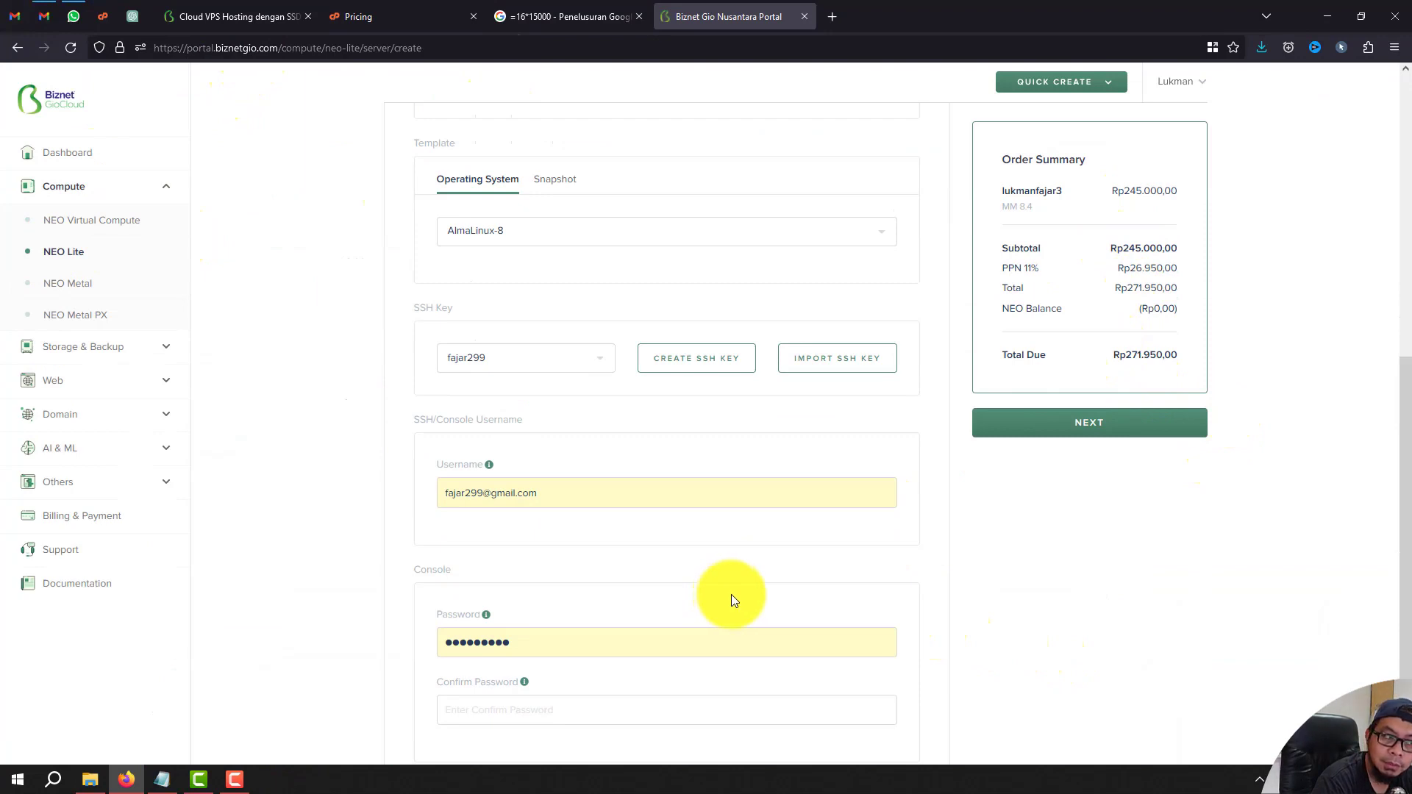
scroll(731, 600, "down", 1)
left_click_drag(652, 419, 486, 427)
key("BackSpace")
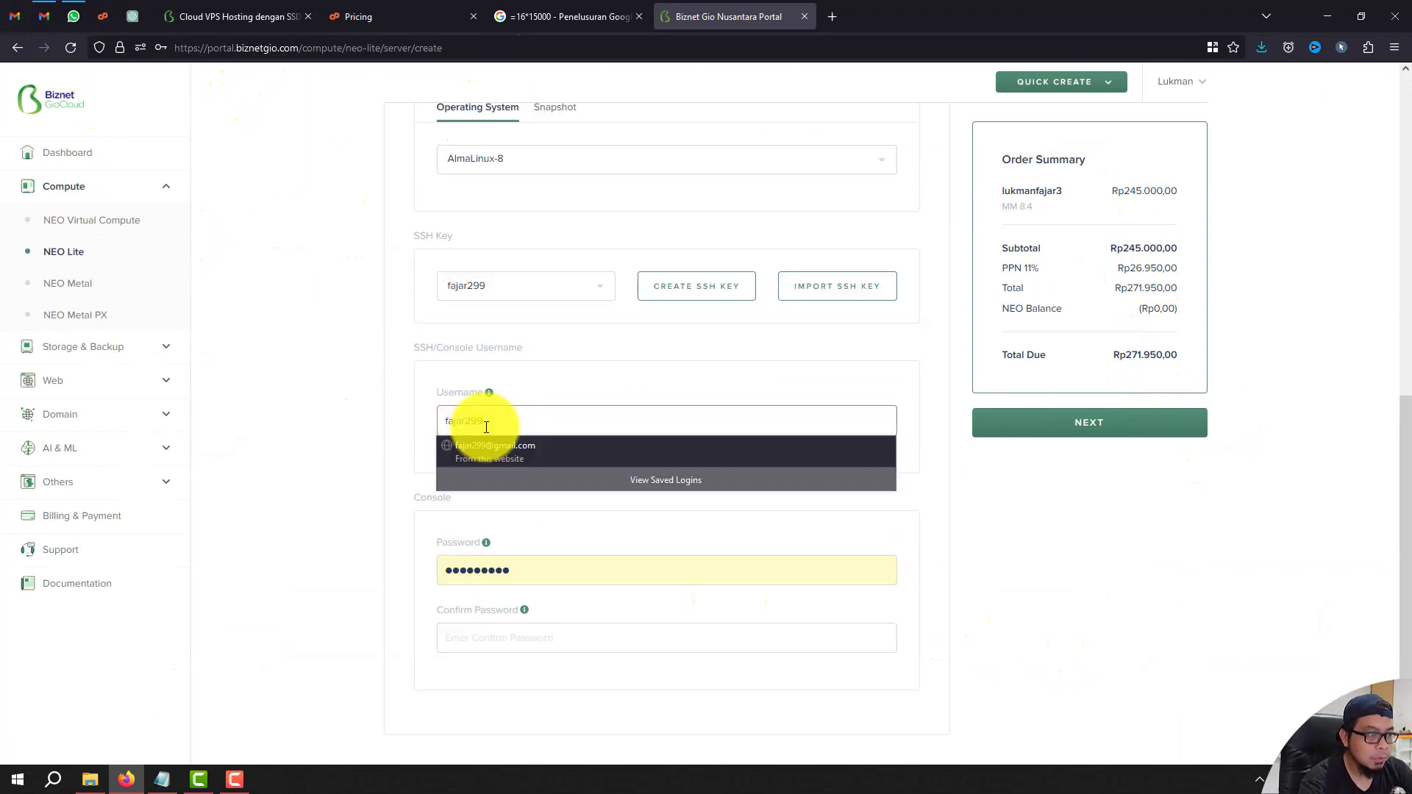
left_click(578, 385)
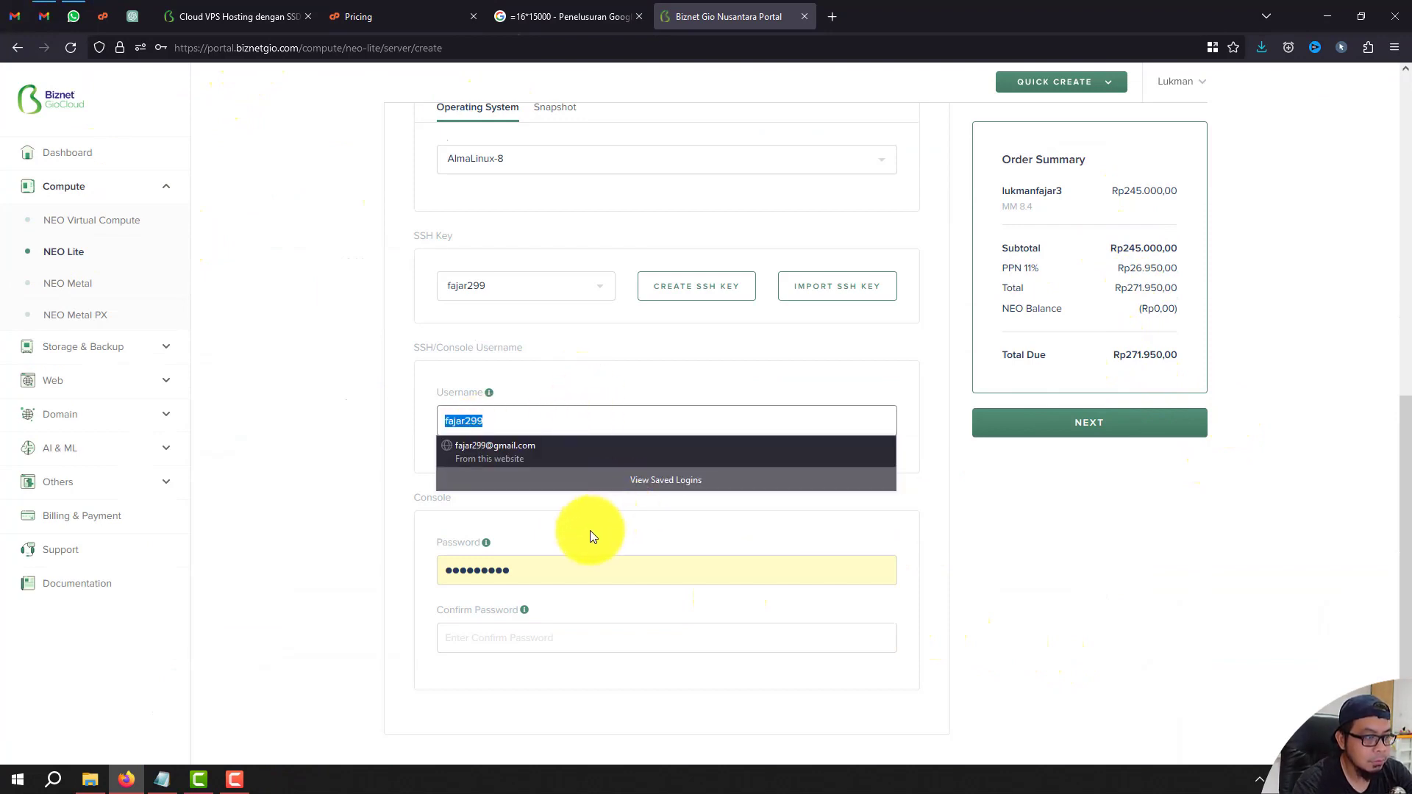
left_click(552, 573)
Enter and confirm the console password, then continue to the order review.
left_click_drag(552, 572, 276, 567)
type("●●●●●●●●")
key("Tab")
type("●●●●●●●")
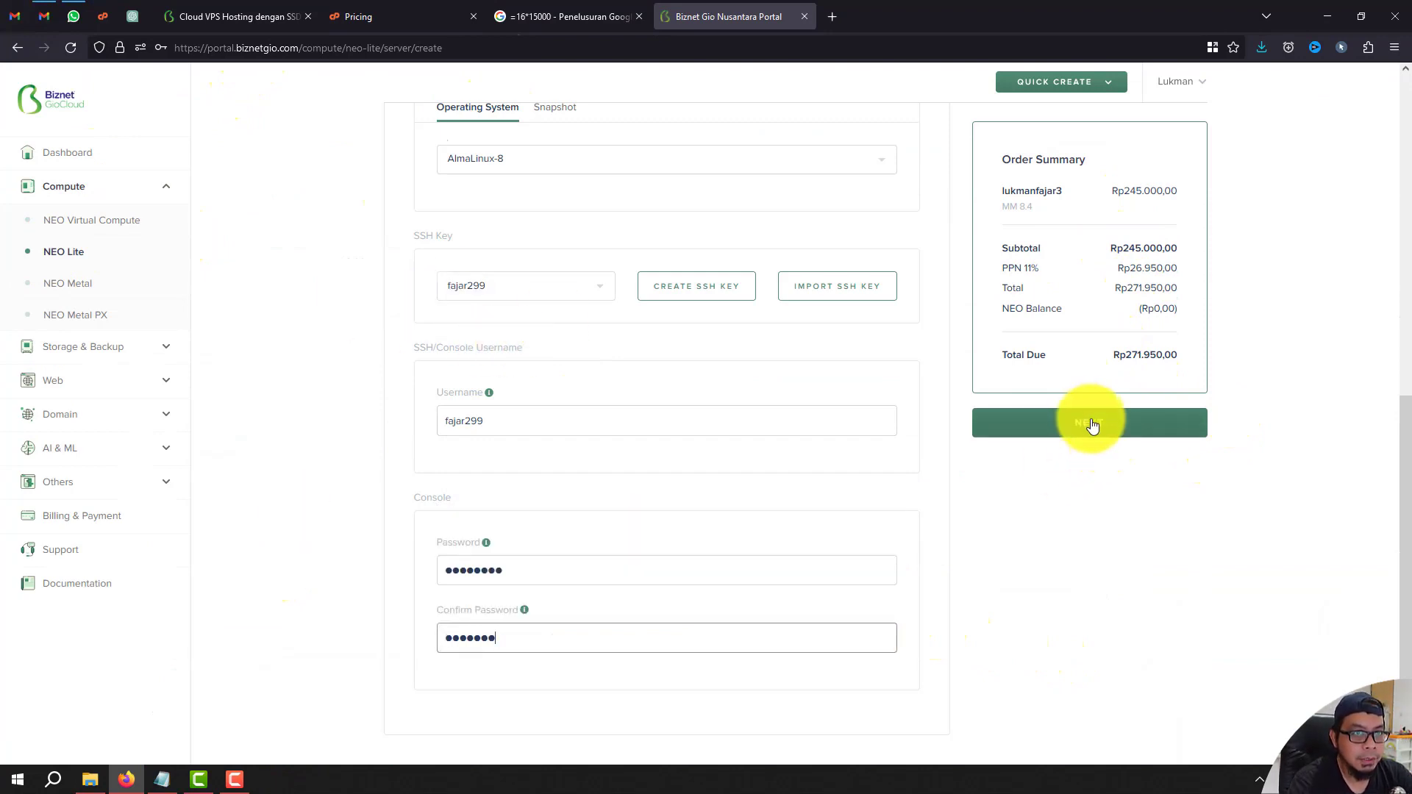
left_click(677, 579)
key("BackSpace")
key("BackSpace")
key("BackSpace")
key("BackSpace")
key("BackSpace")
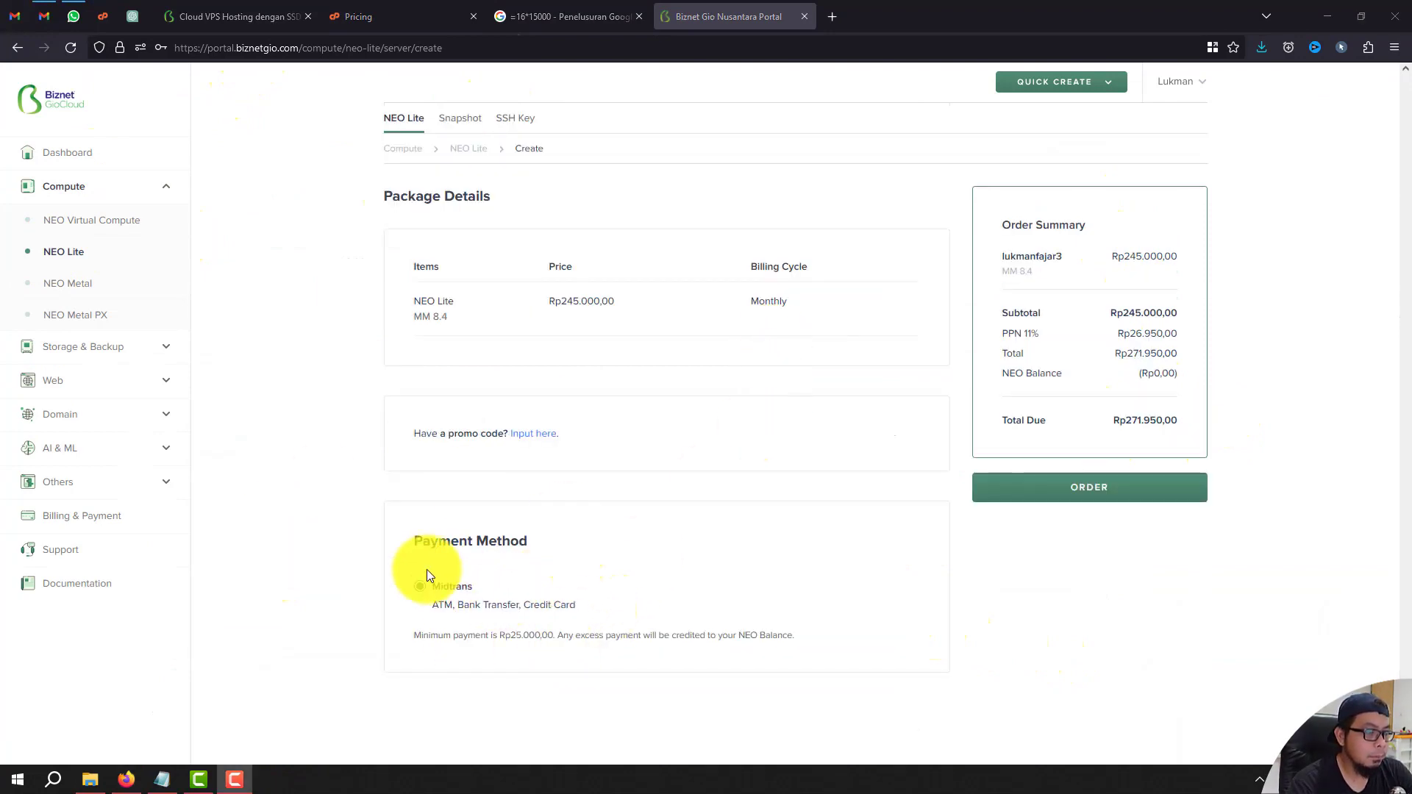
Place the order for the NEO Lite MM 8.4 server.
left_click(1151, 474)
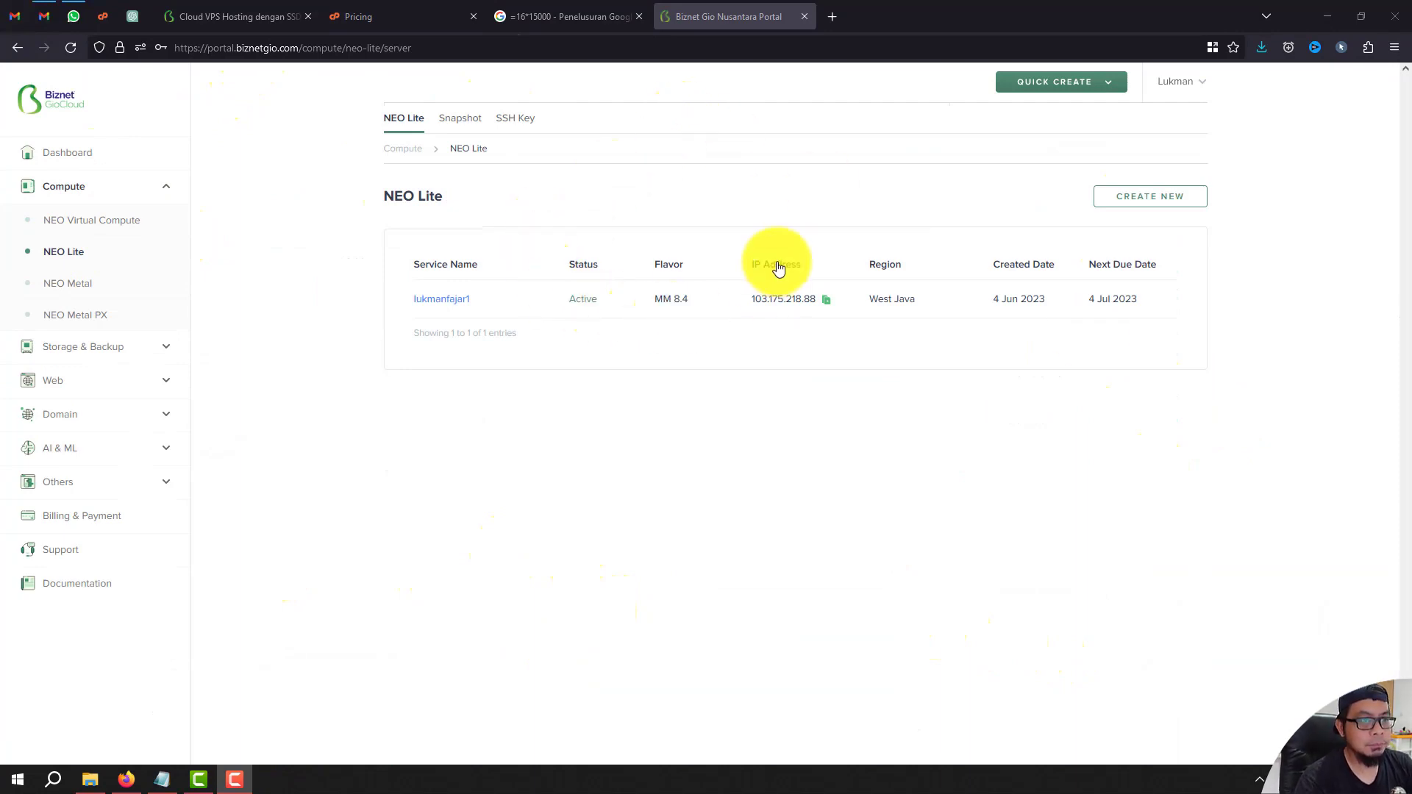
Open the new server's overview, launch its web console in a new tab, and return to the portal.
left_click(441, 298)
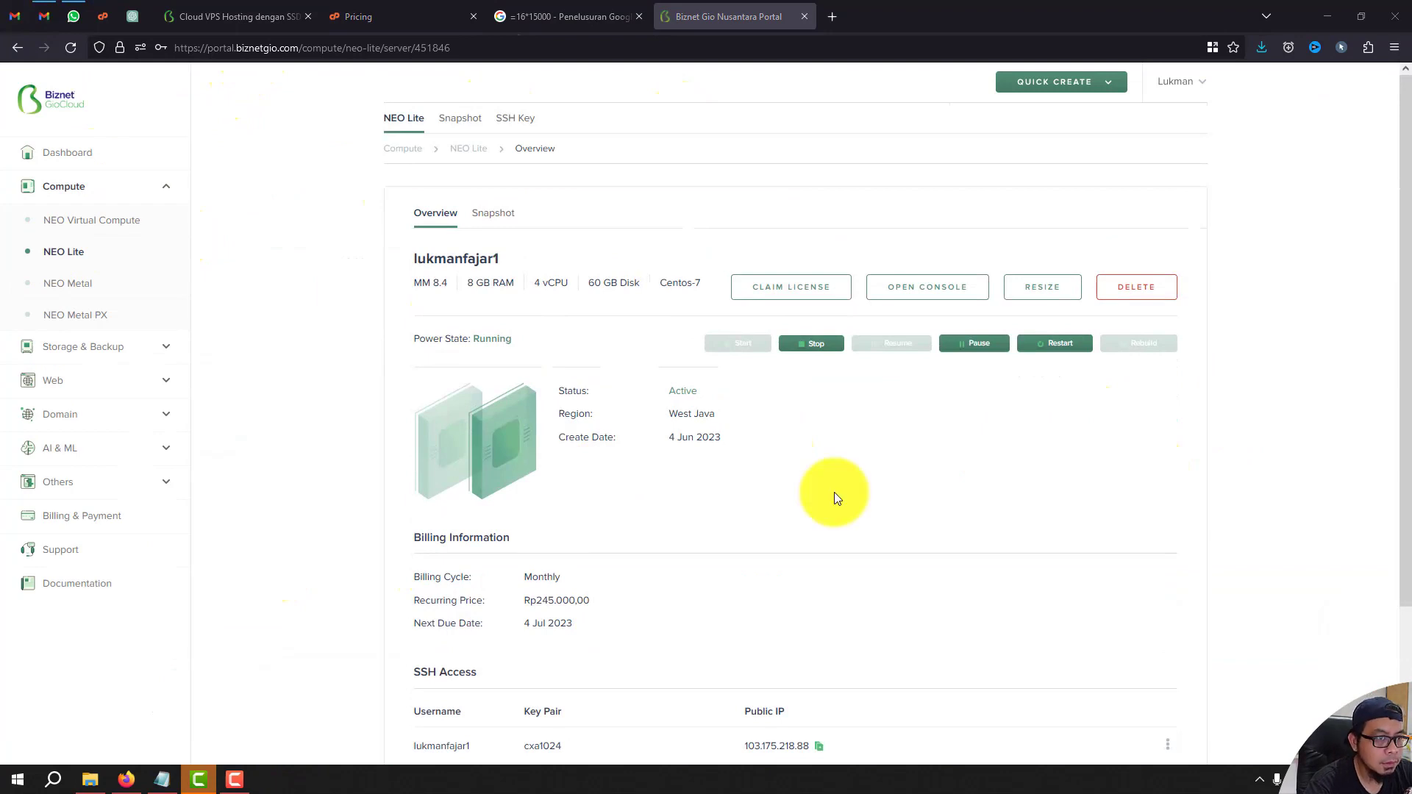
left_click(936, 300)
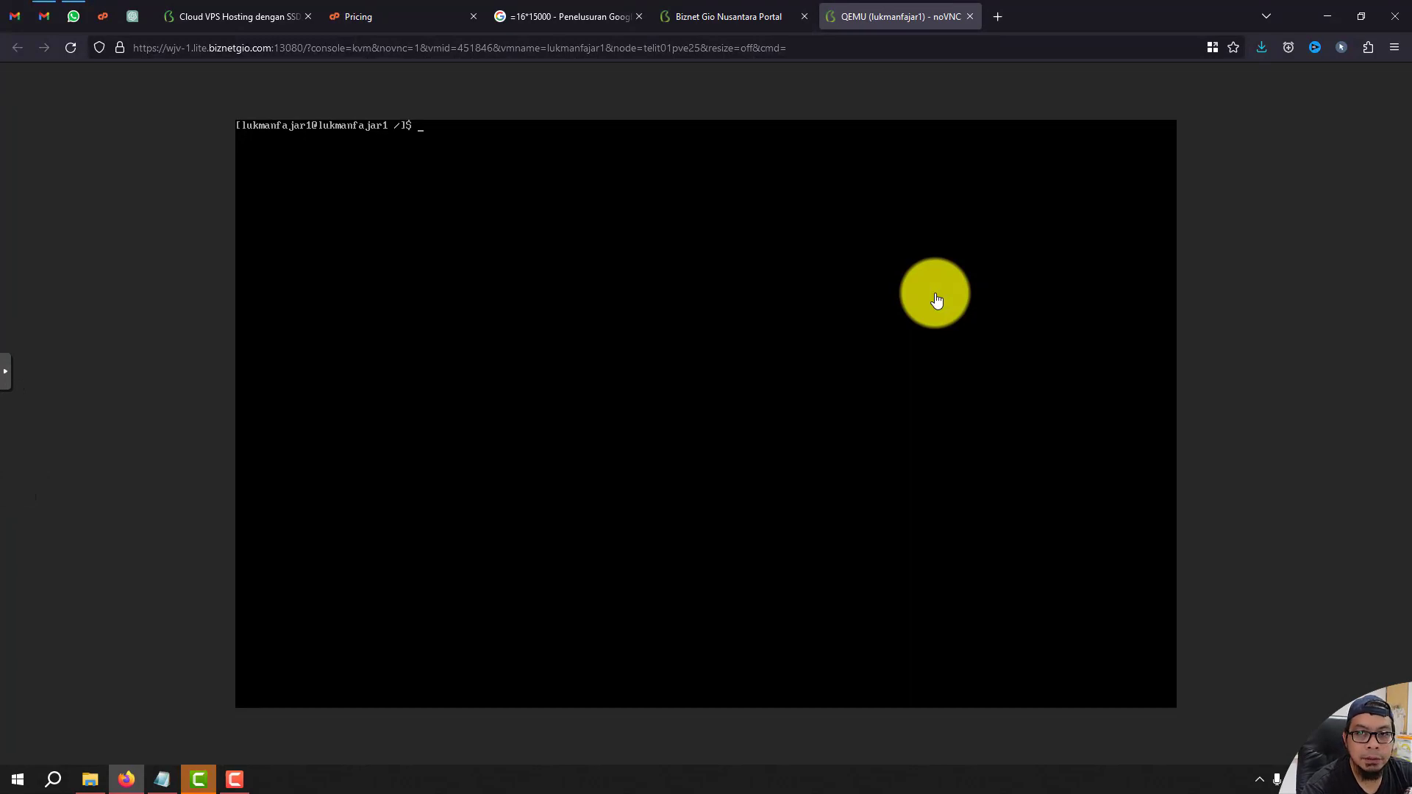
key("ctrl+shift+Tab")
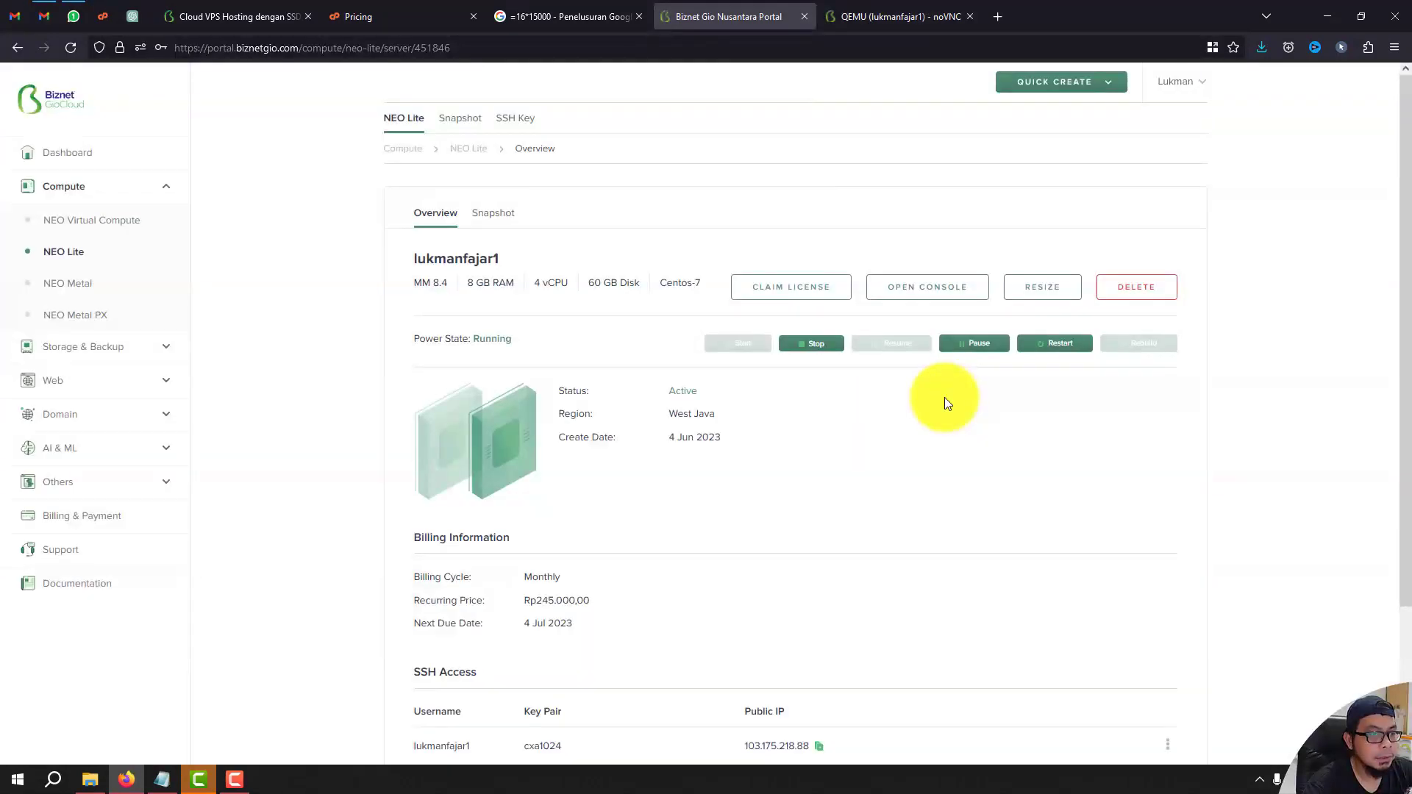
Order the free cPanel Solo Cloud license and open its Free Bundle details to select the licensed IP.
left_click(800, 293)
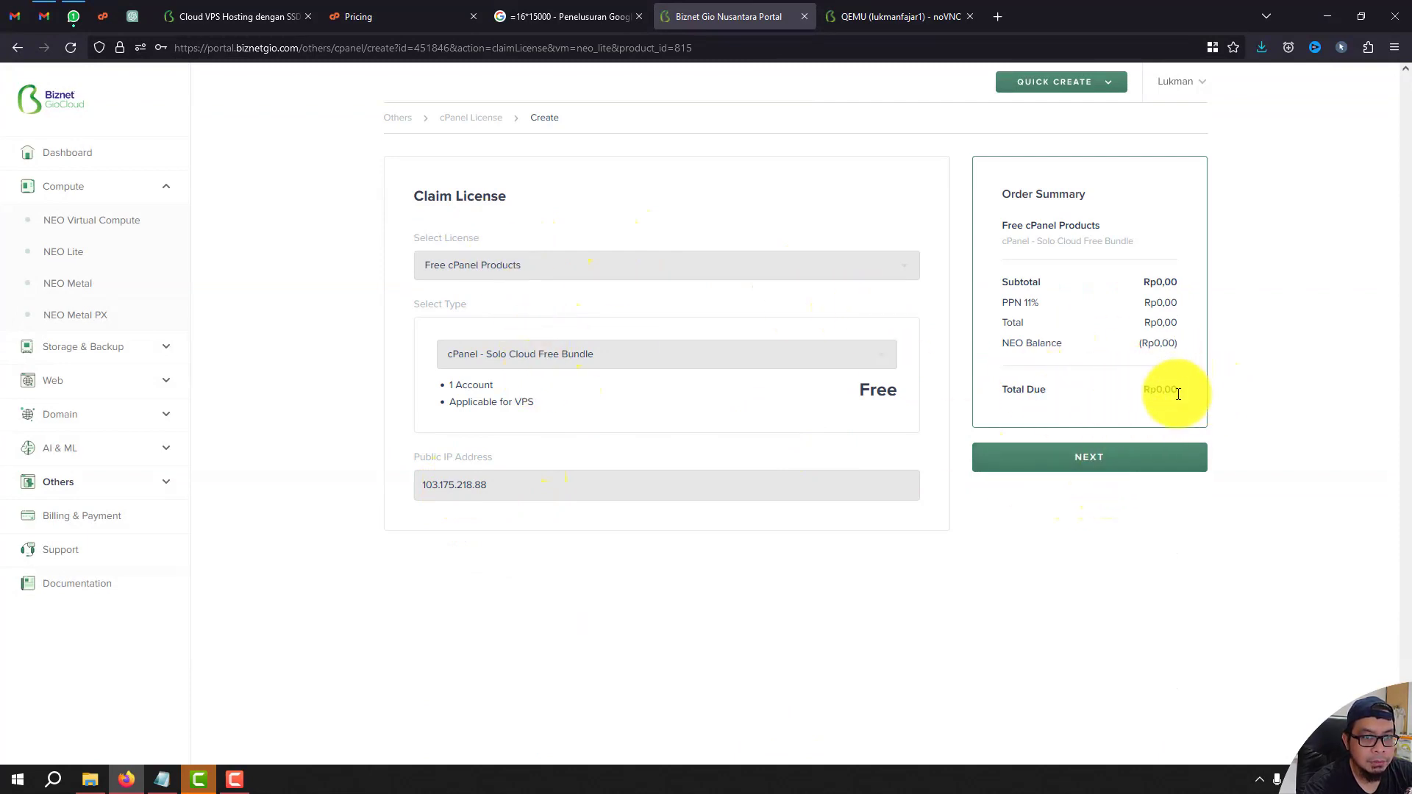
left_click(1103, 466)
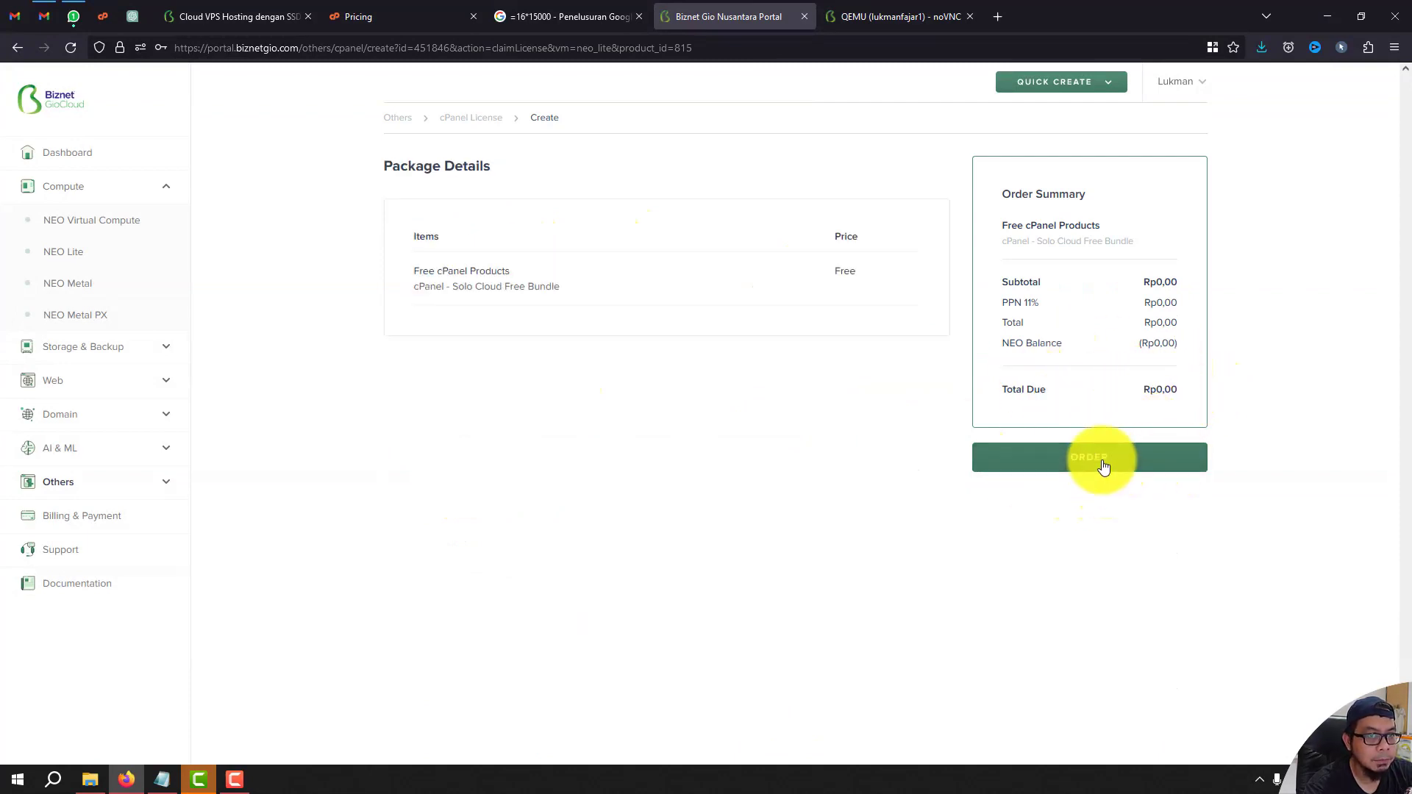
left_click(1103, 466)
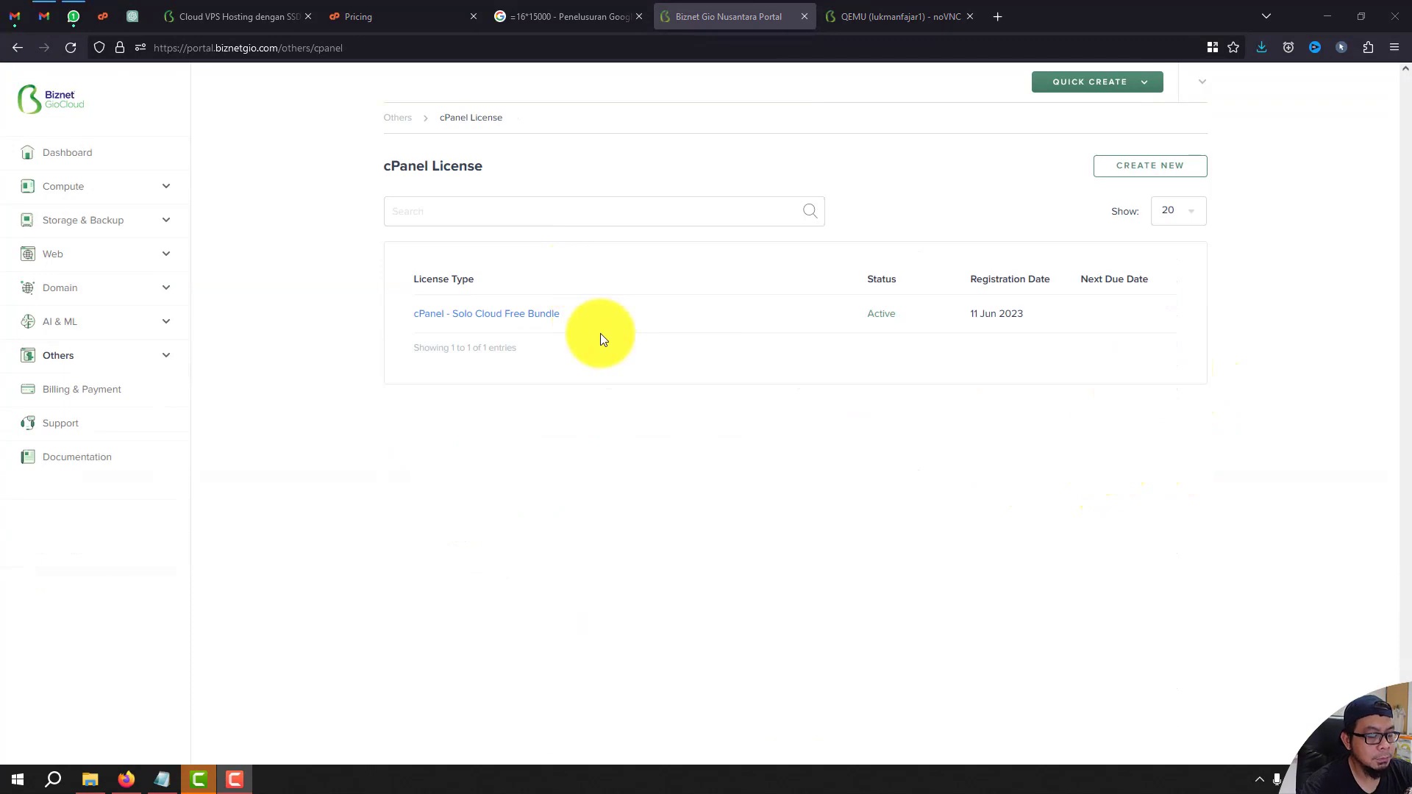
left_click(509, 314)
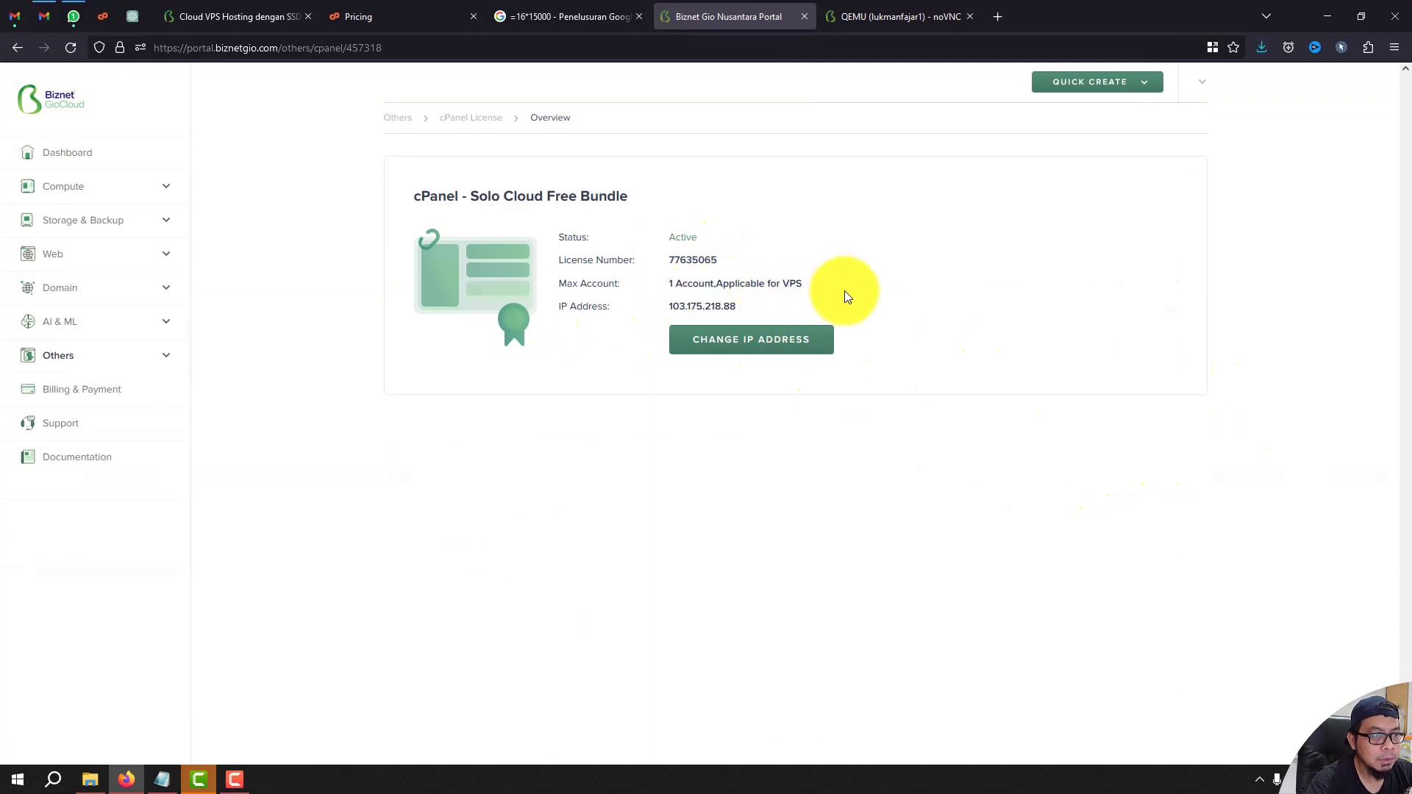
left_click_drag(736, 306, 669, 316)
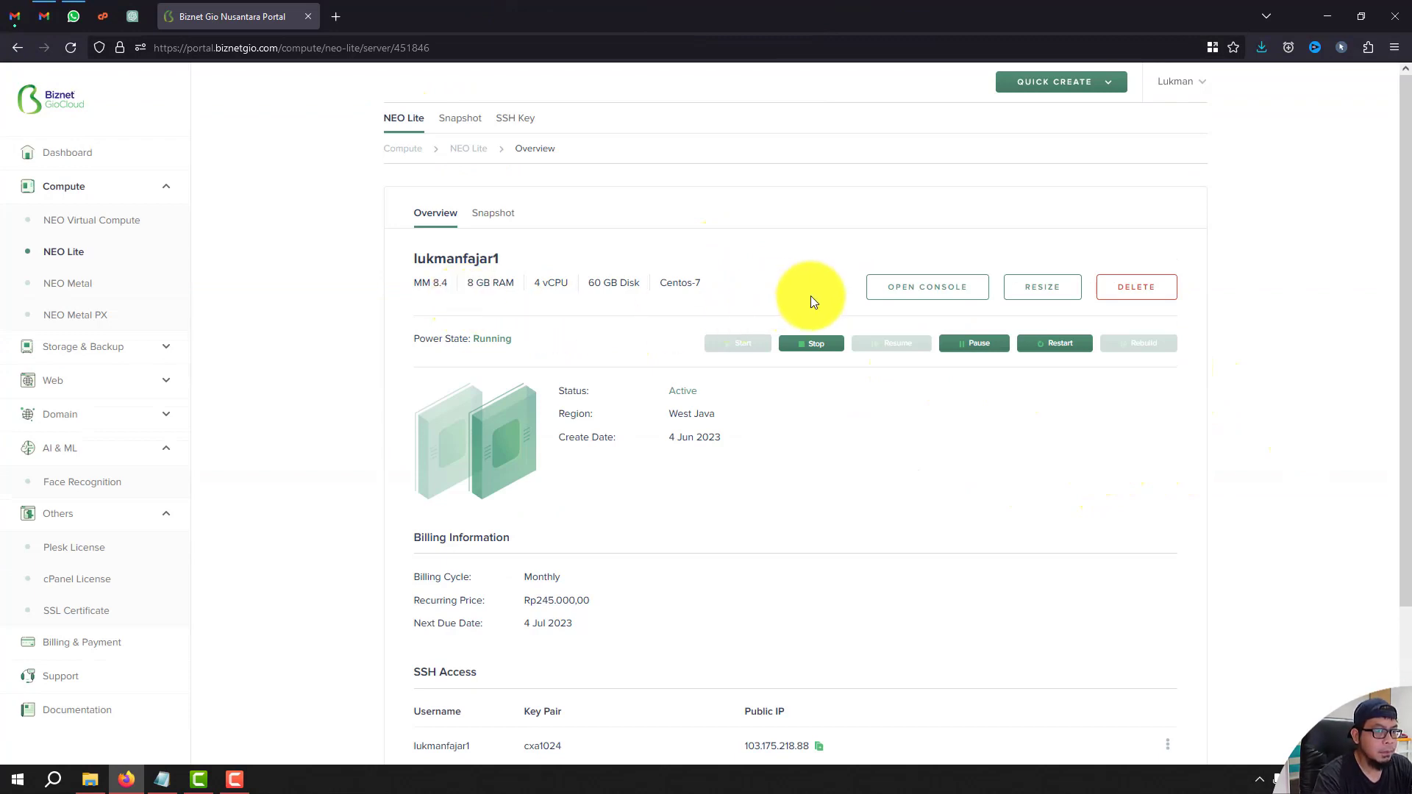
Launch the server's noVNC console at the CentOS login, then scroll the portal to Console Access.
left_click(915, 296)
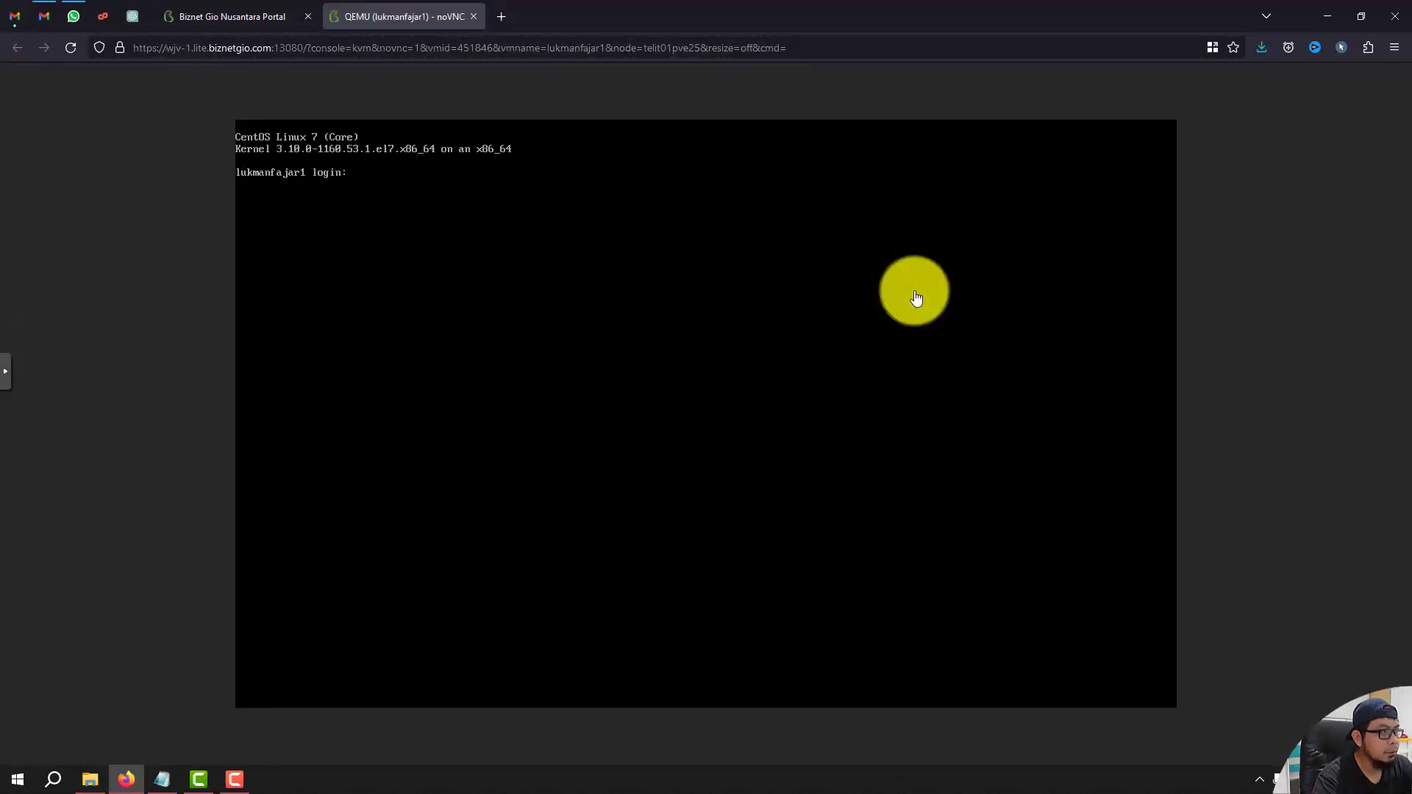
left_click(272, 18)
scroll(736, 473, "down", 2)
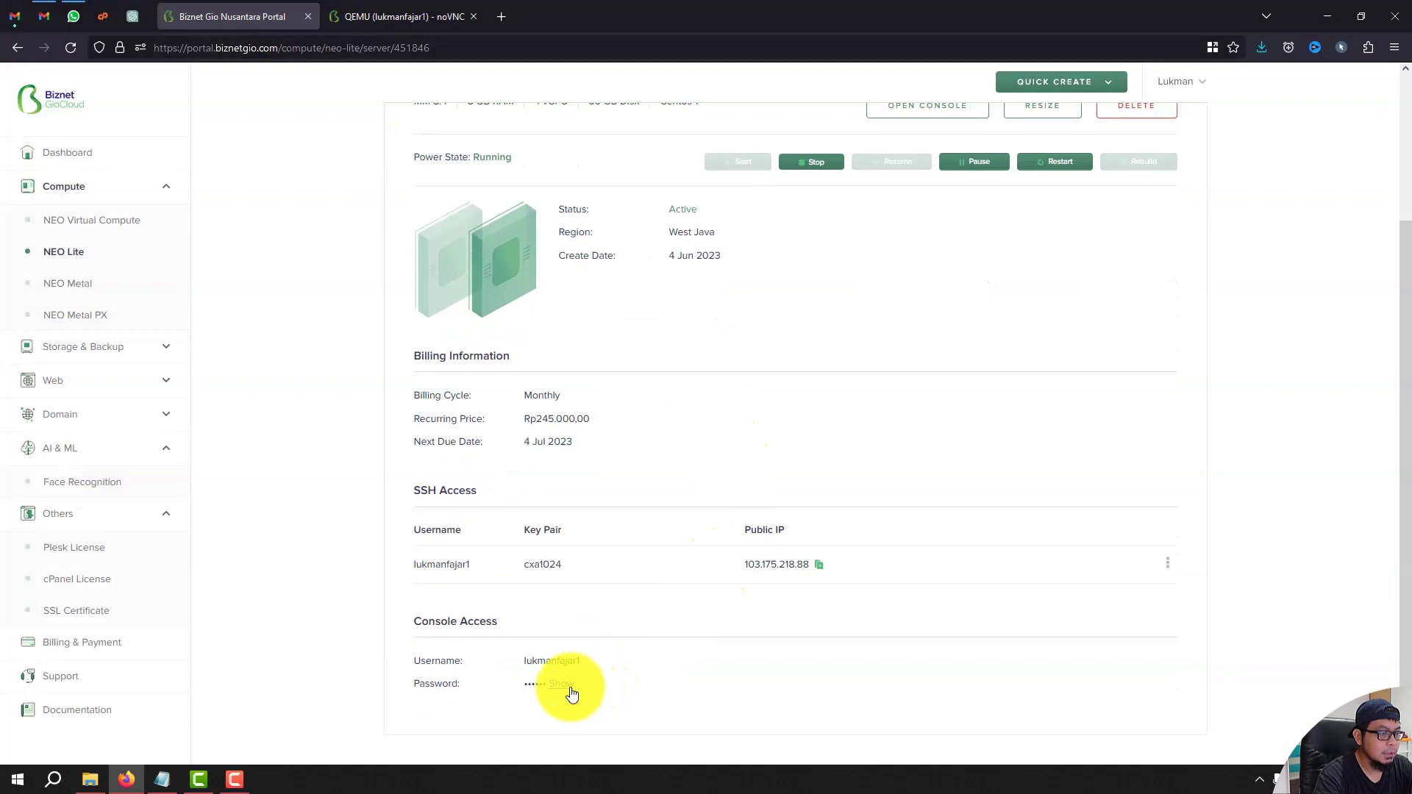
Log in to the CentOS server in the noVNC console with the user's login name and password.
left_click(414, 16)
type("lukmanfajar1 login: lukmanfajar1")
key("Return")
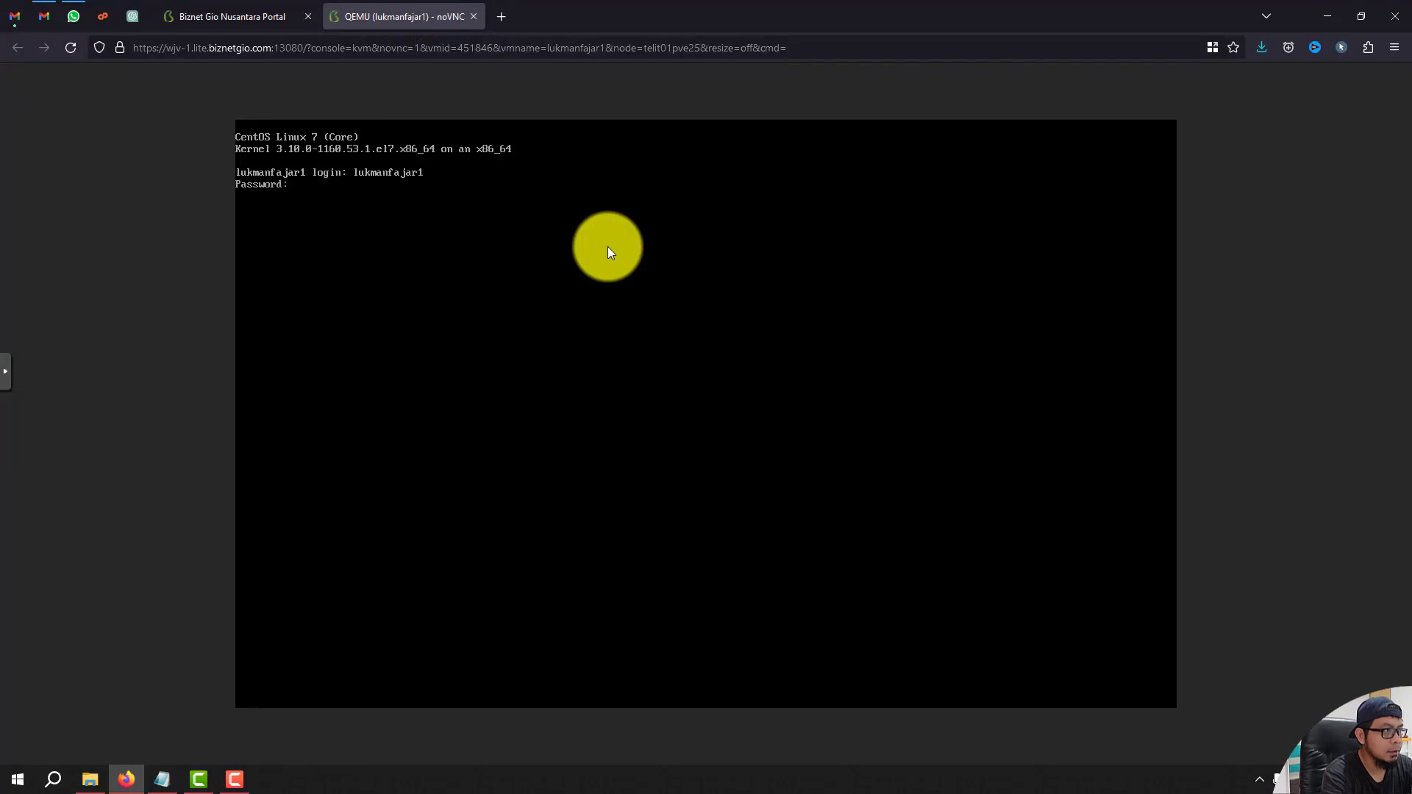
key("Return")
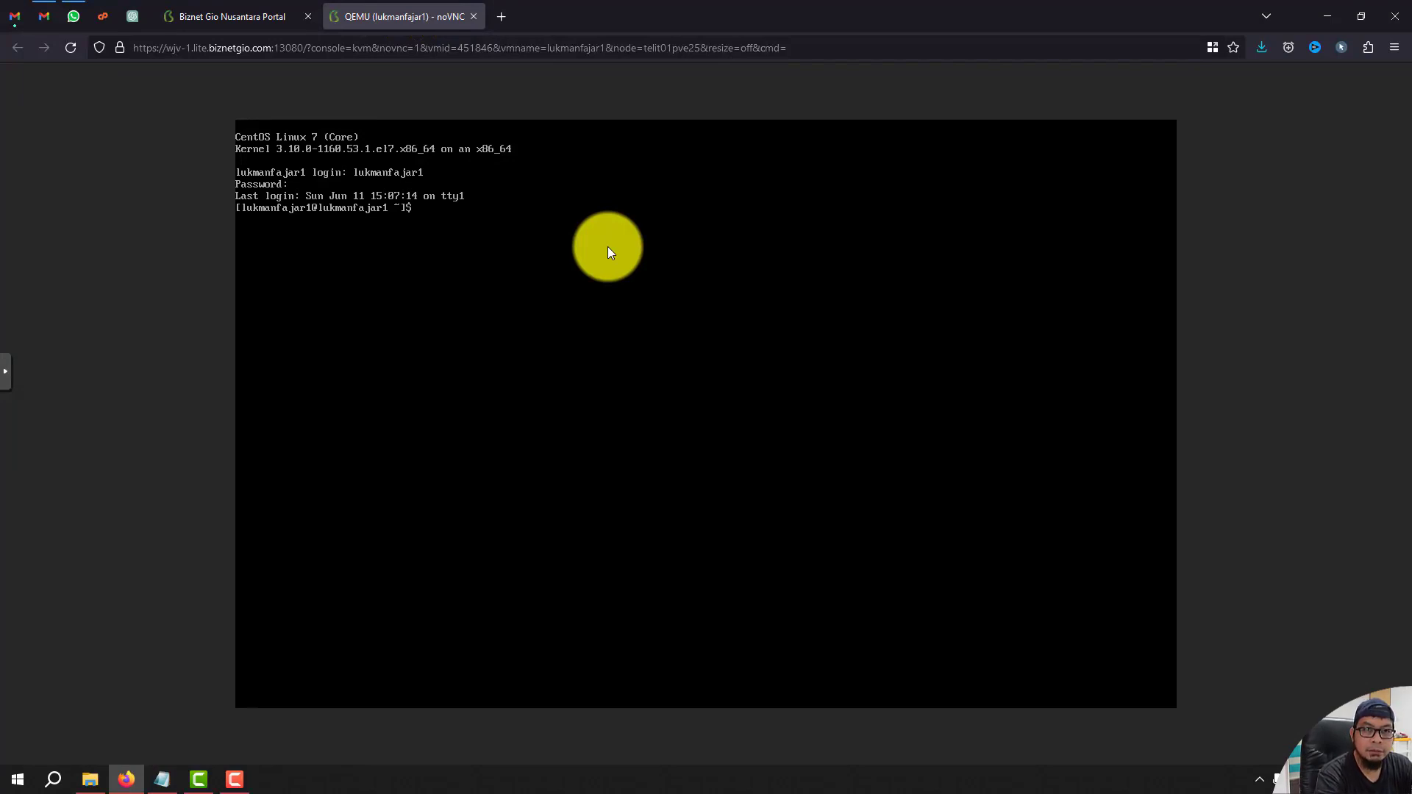
Reset the root password with sudo passwd root, entering the new password twice.
type("su passwd root")
key("Return")
type("sudo")
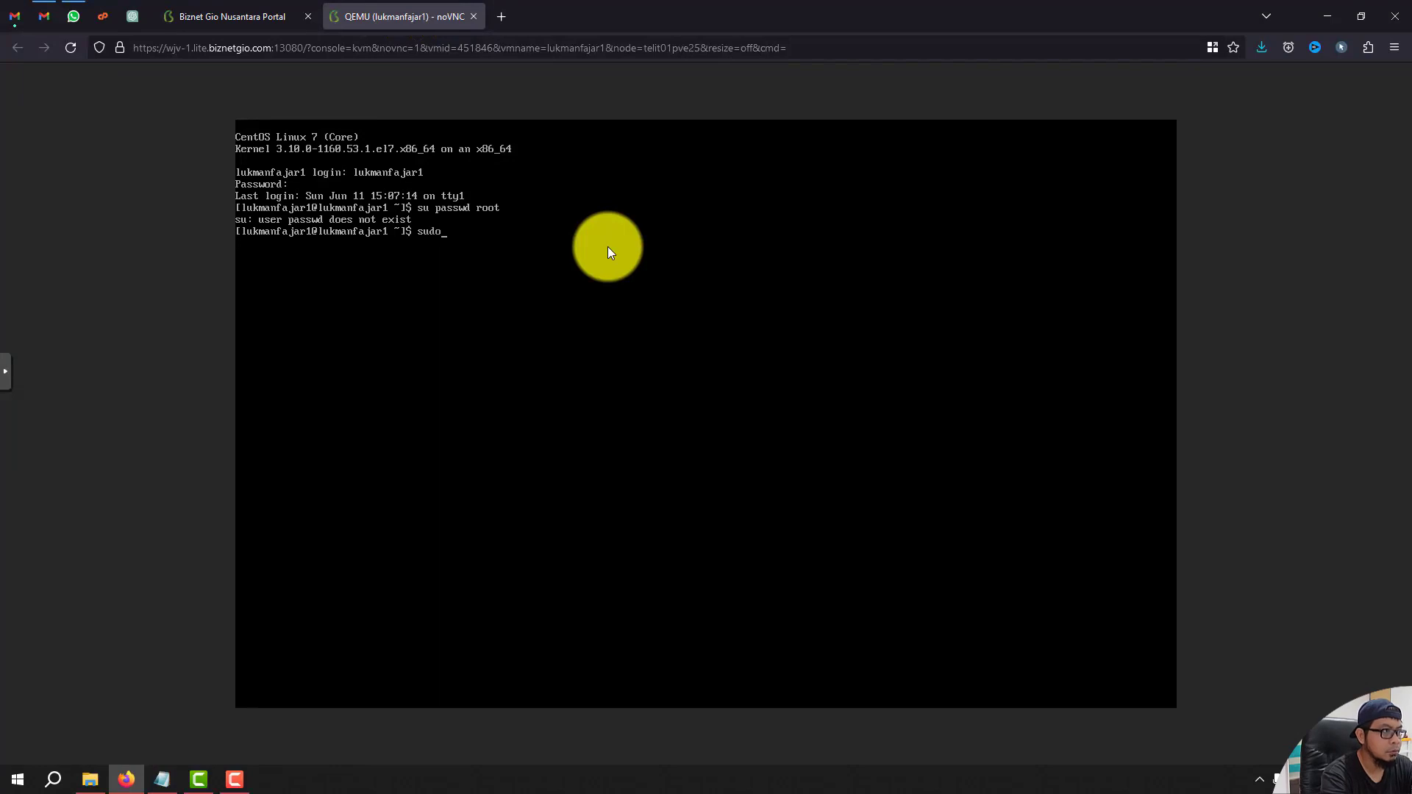
type(" passwd root")
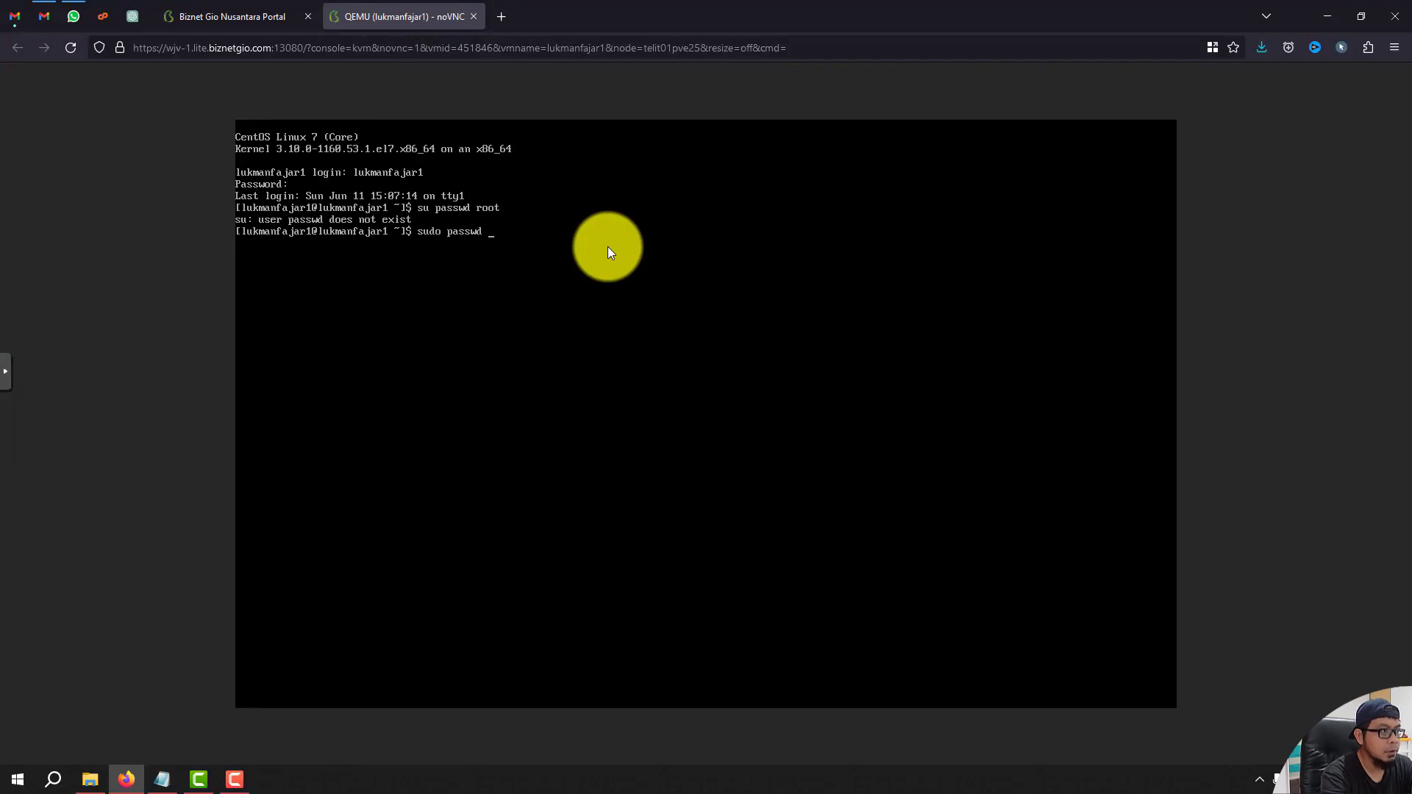
key("Return")
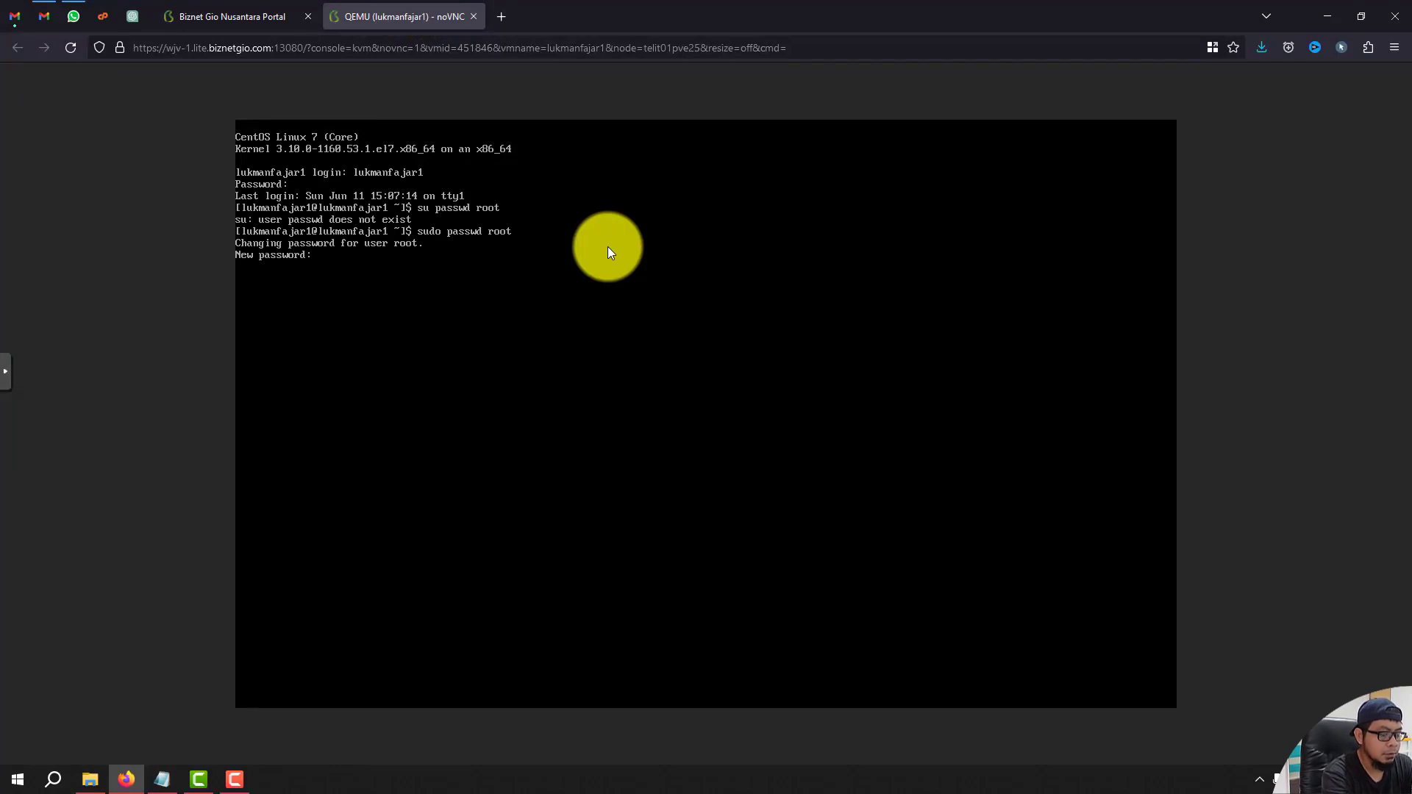
key("Return")
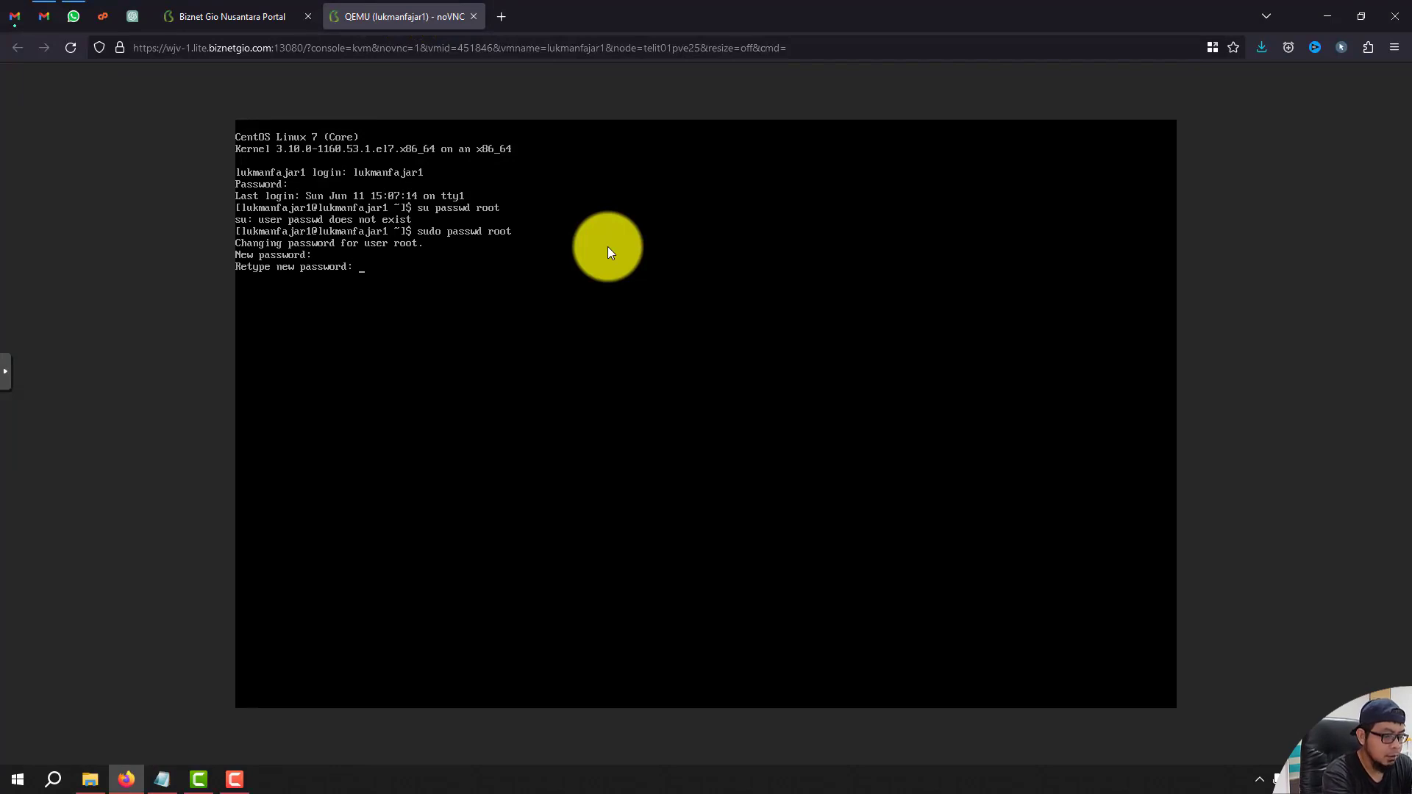
key("Return")
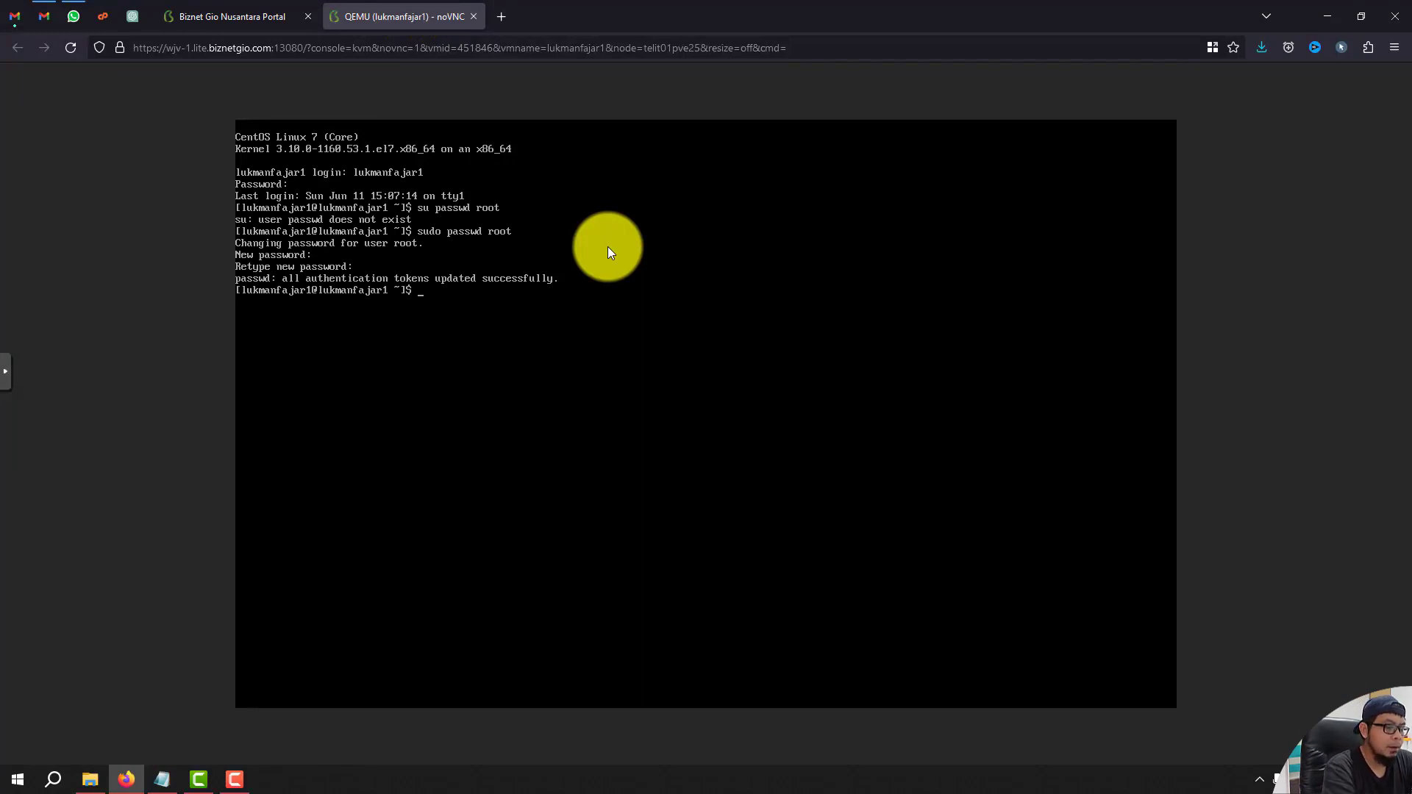
Switch the session to a root shell with su root and the root password.
type("su")
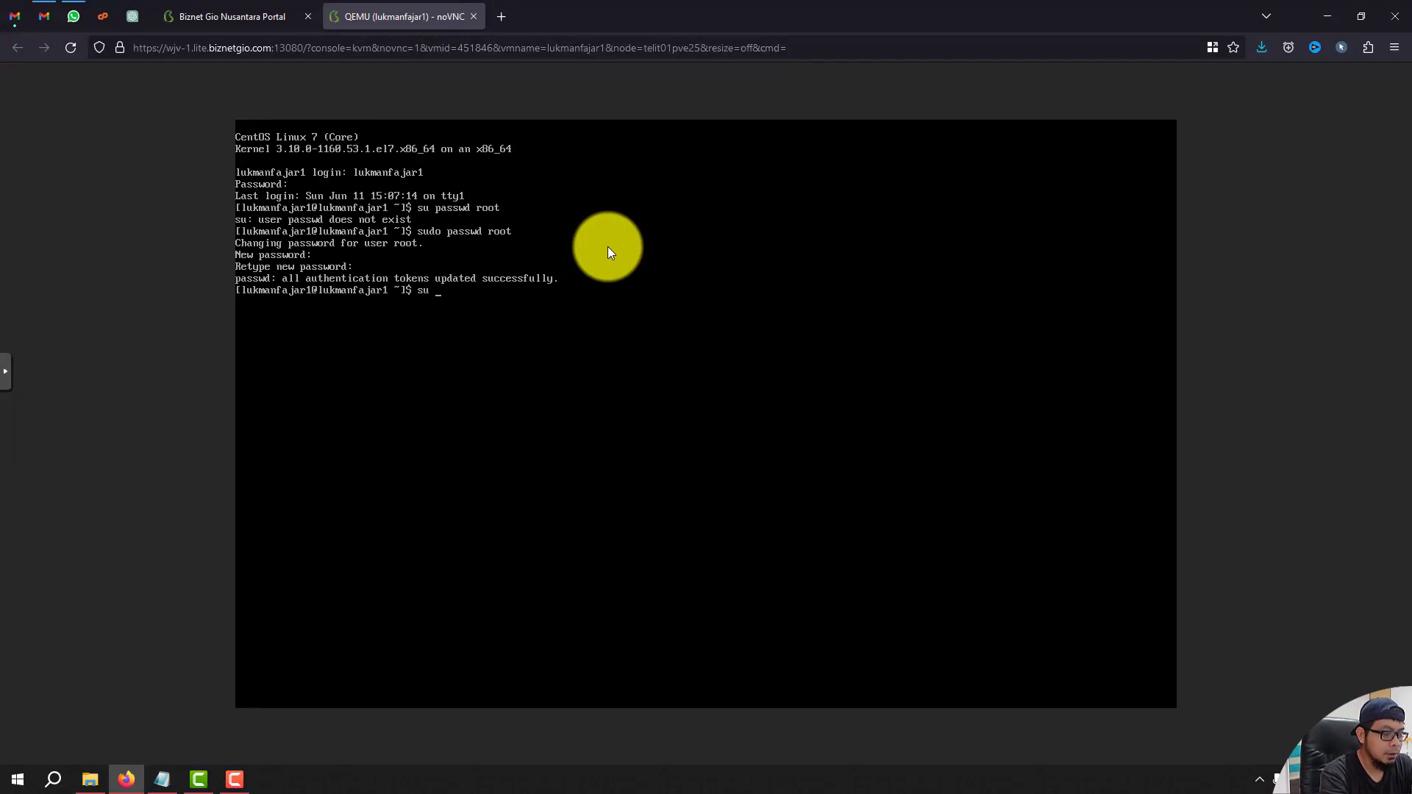
type(" root")
key("Return")
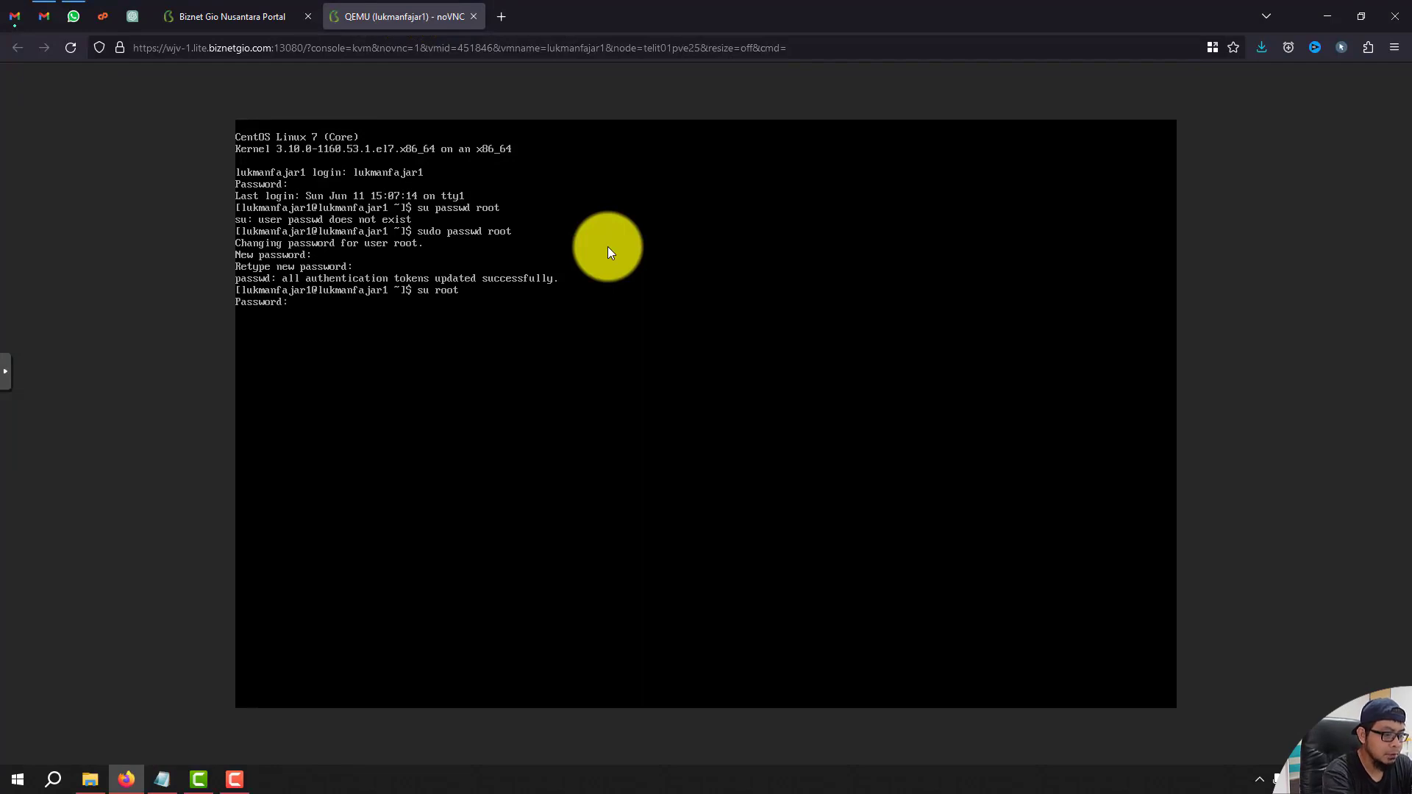
key("Return")
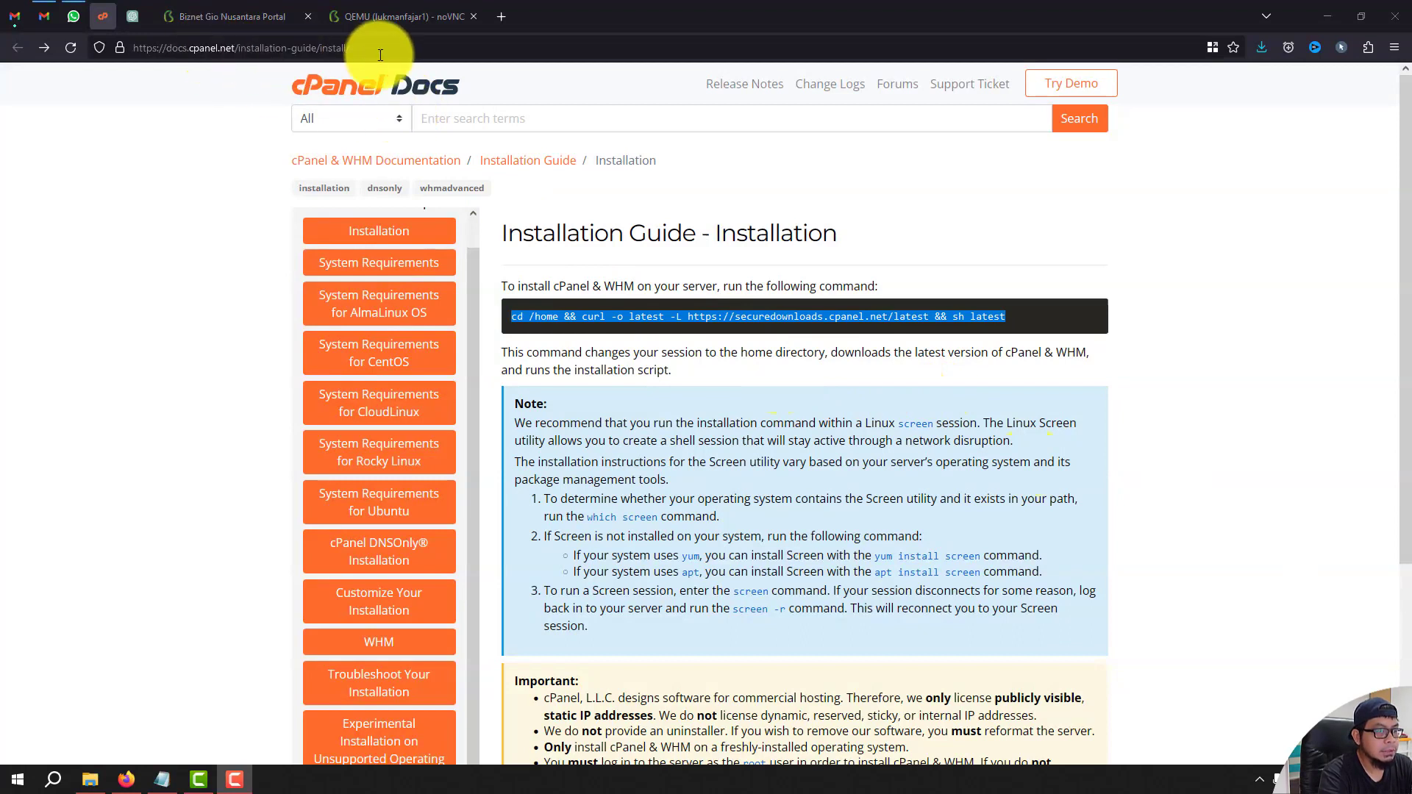
Copy the cPanel install command from the cPanel Docs install guide.
left_click(660, 298)
left_click_drag(1035, 340, 542, 315)
right_click(566, 325)
left_click(568, 336)
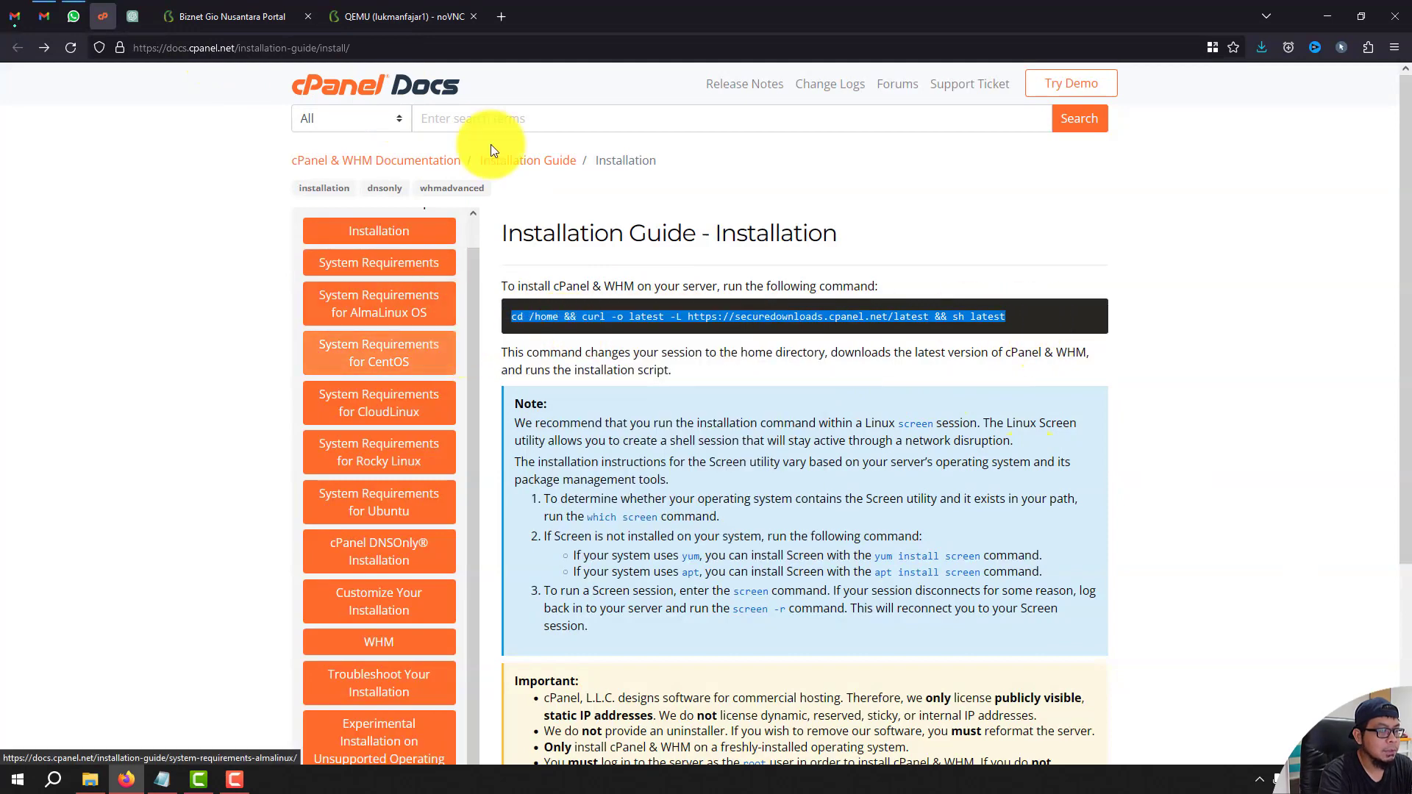
left_click(407, 16)
left_click(531, 57)
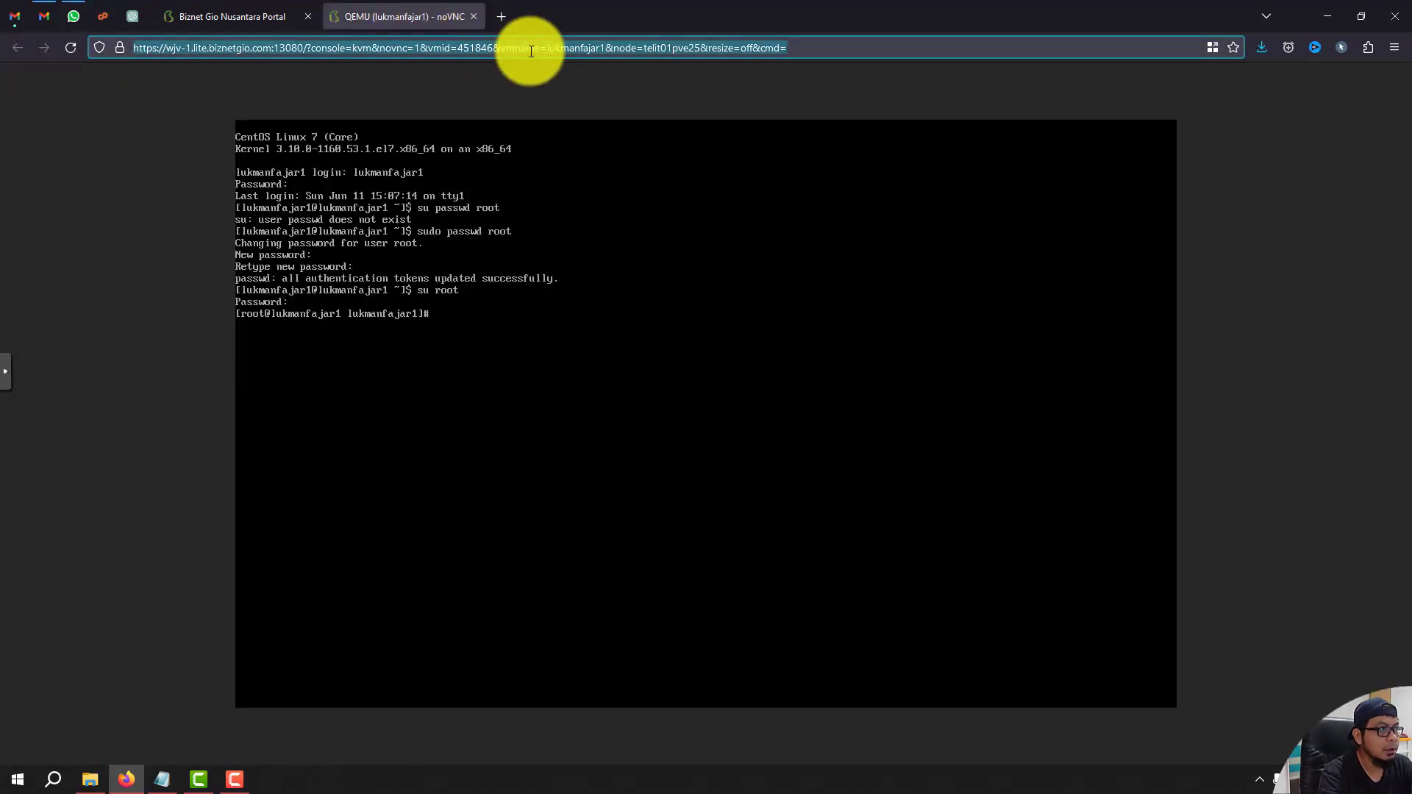
Paste the copied install command into the console page's address bar for reference.
left_click(465, 321)
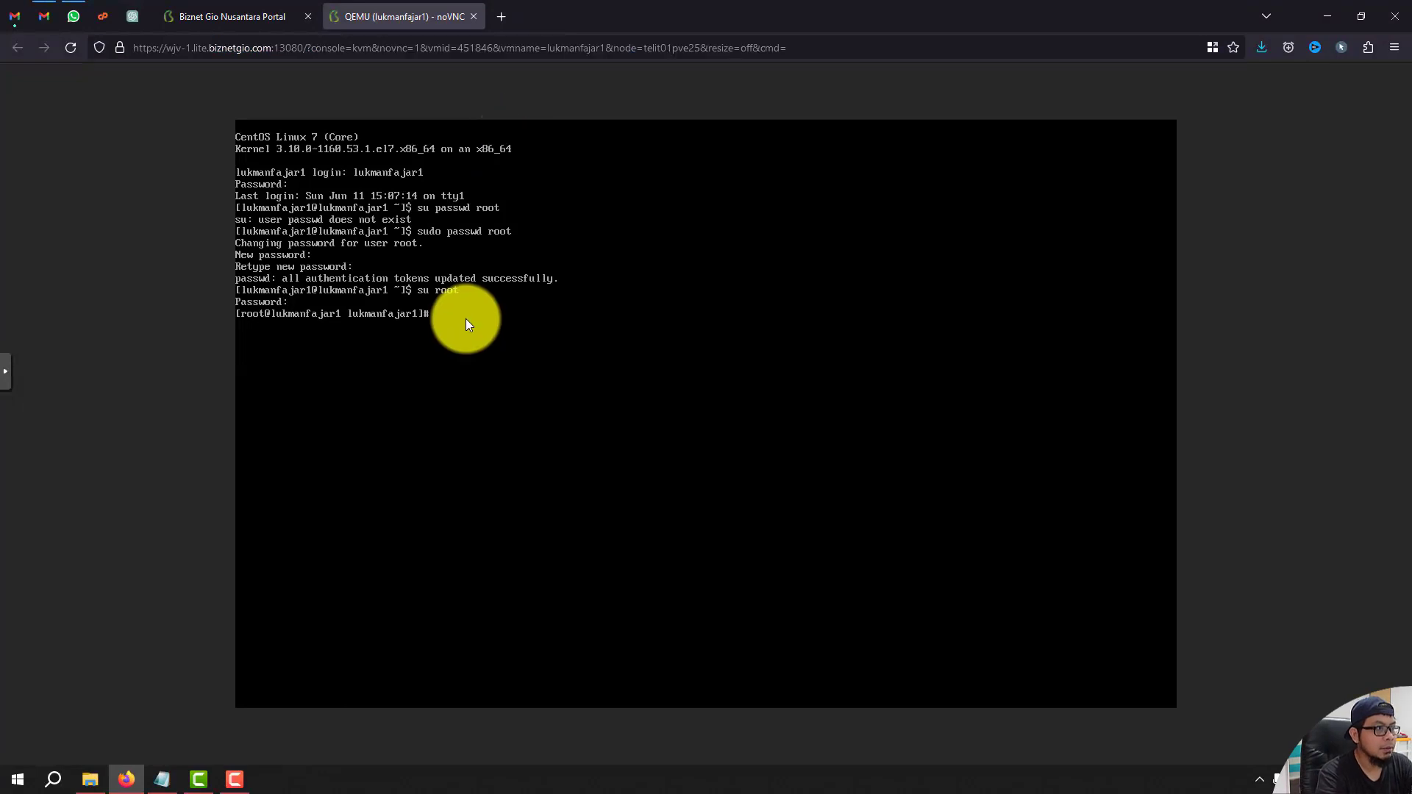
left_click(473, 45)
key("ctrl+v")
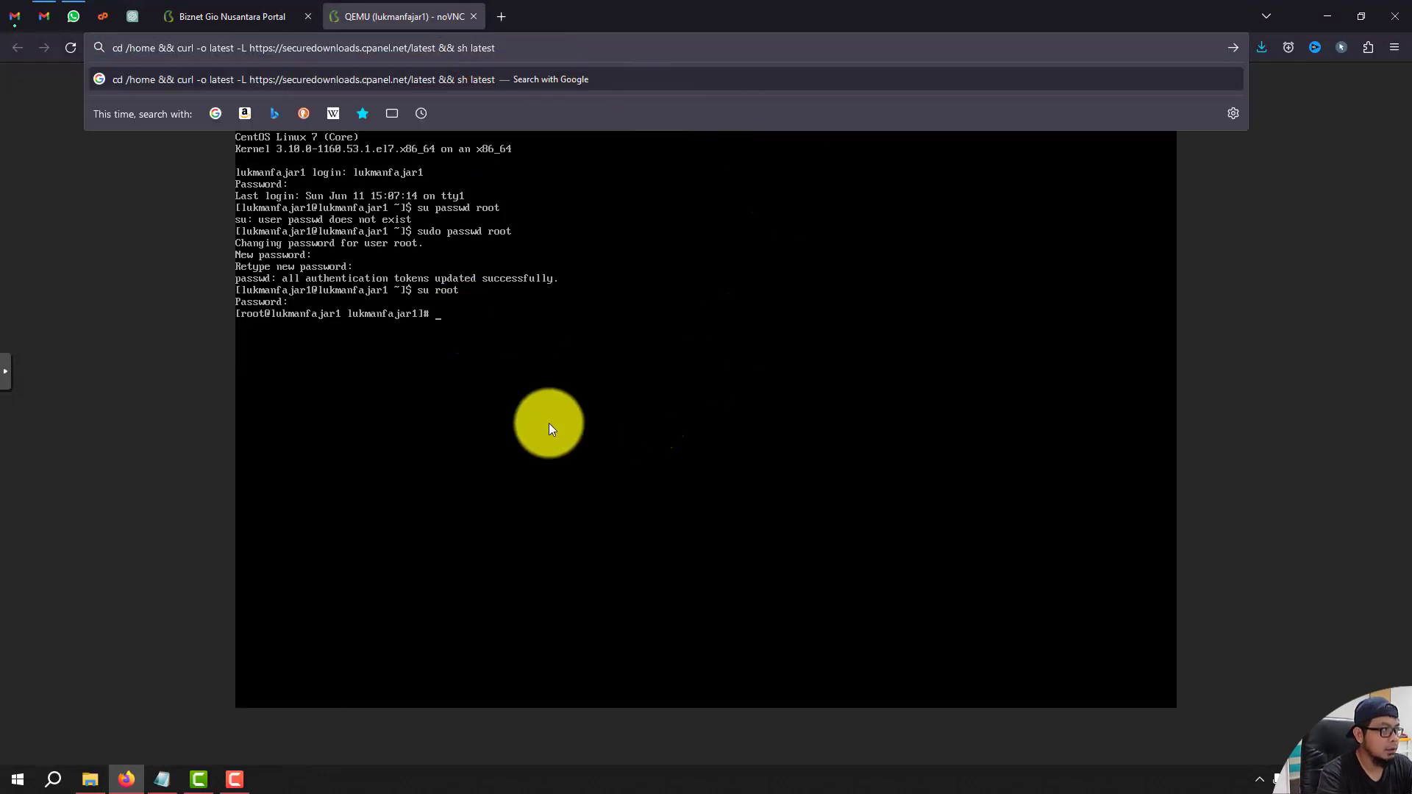
left_click(532, 324)
Download the latest cPanel installer into /home with curl and start it with sh latest.
type("cd ")
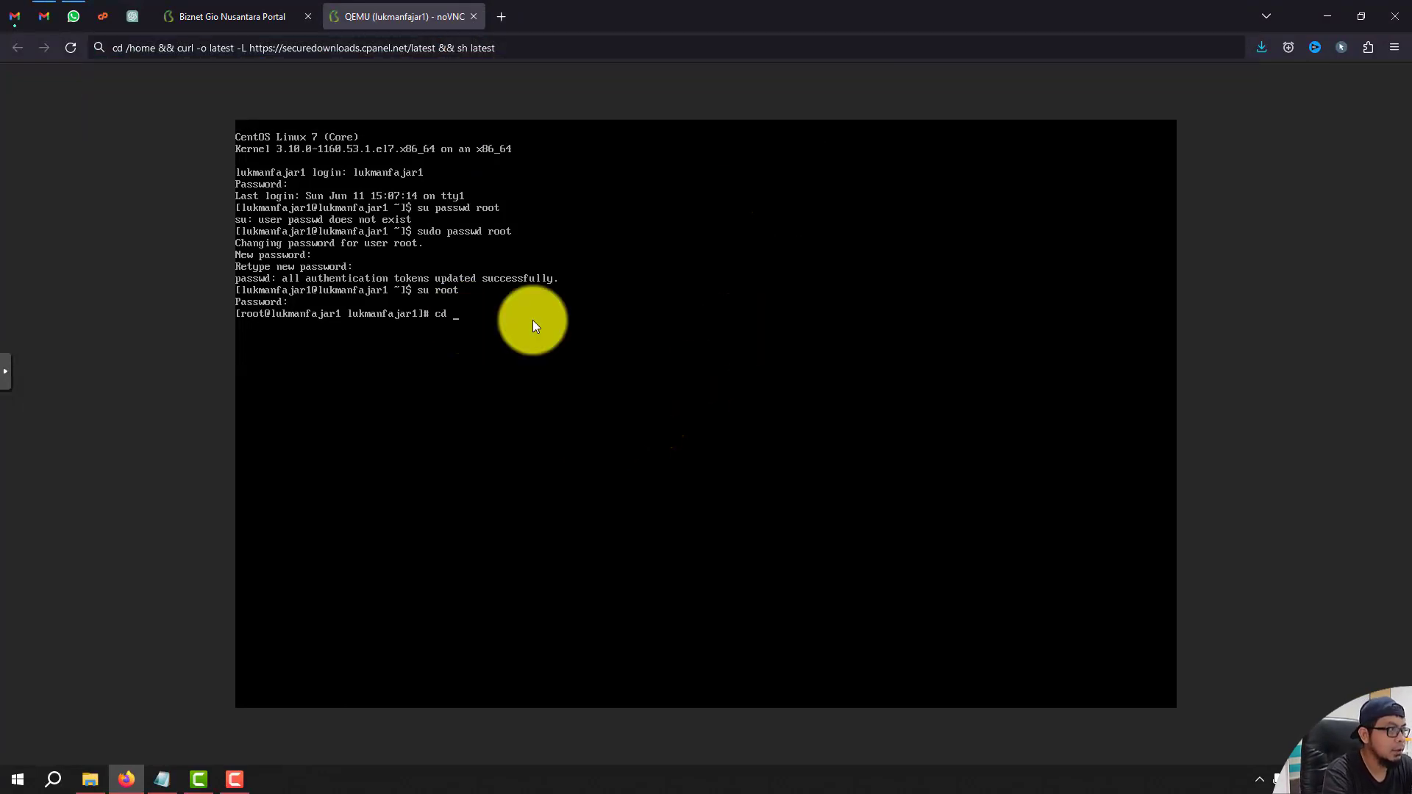
type("/home")
key("Return")
type("curl ")
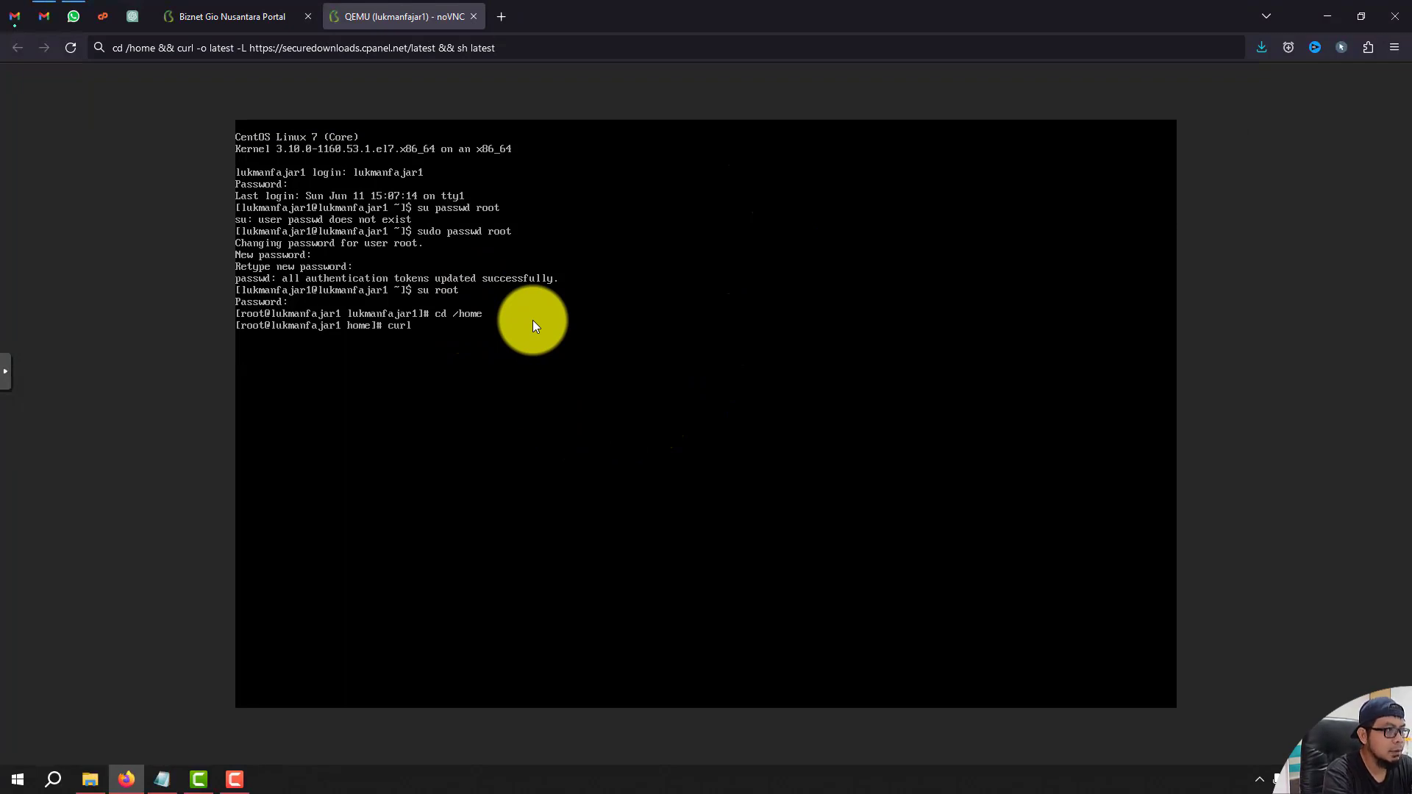
type("-o latest -L https")
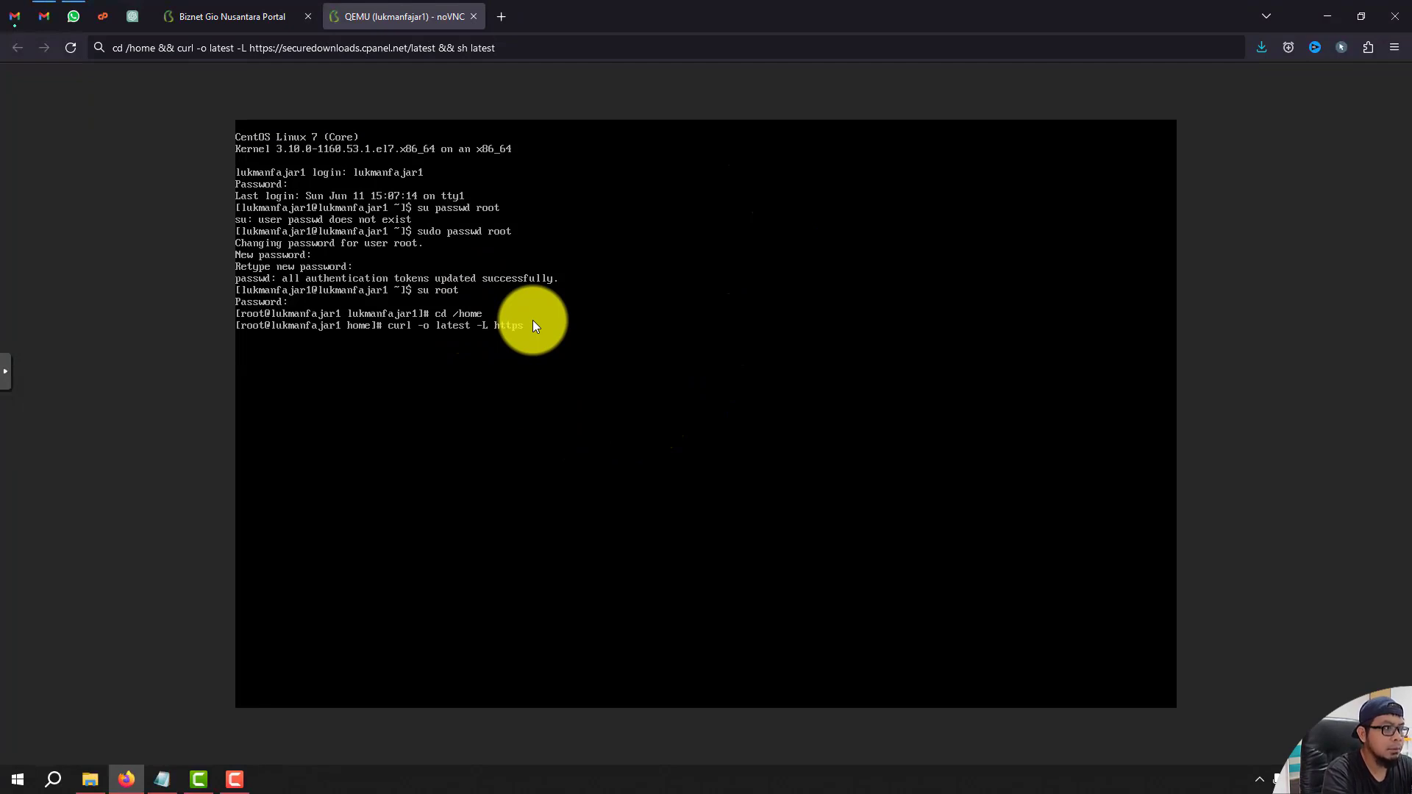
type("://secure")
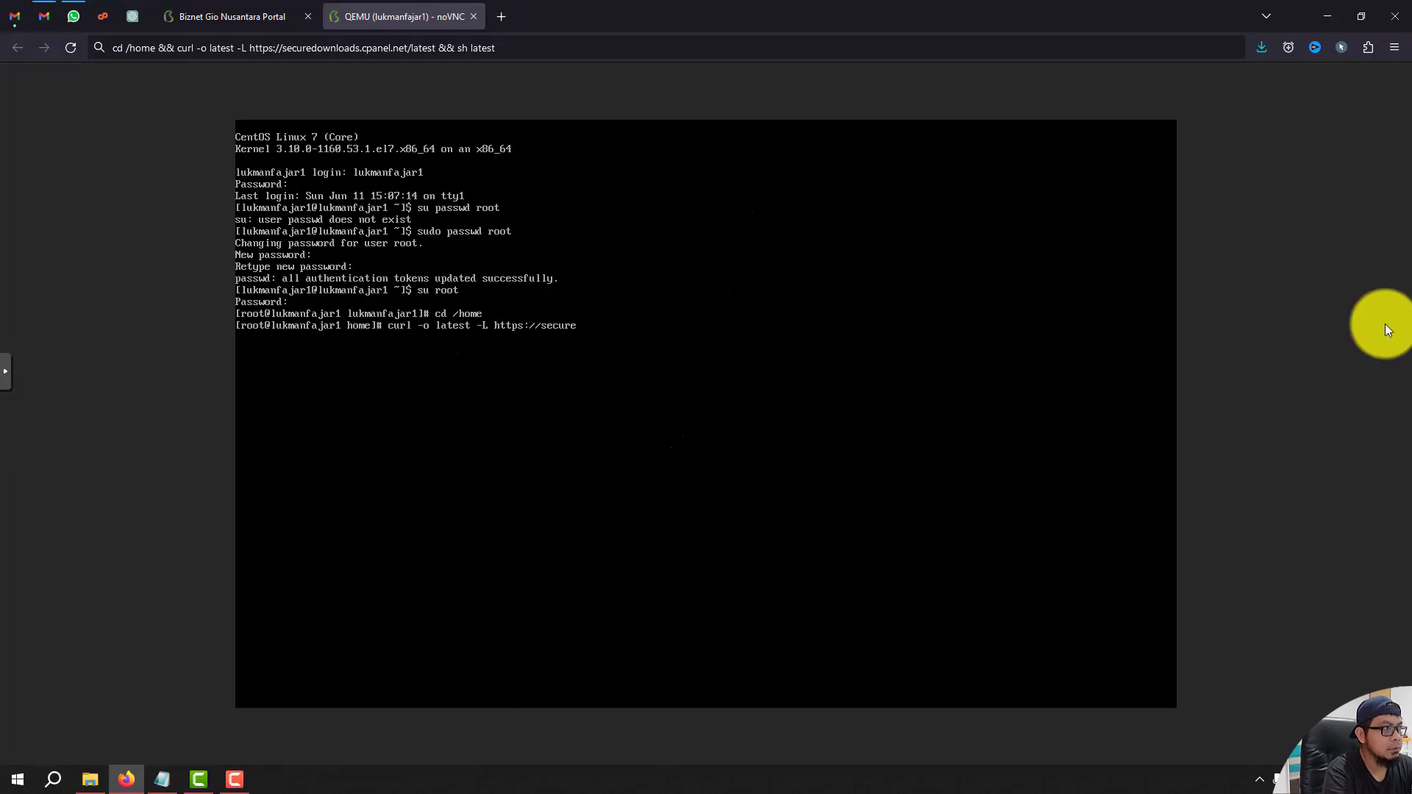
type("downloads.c")
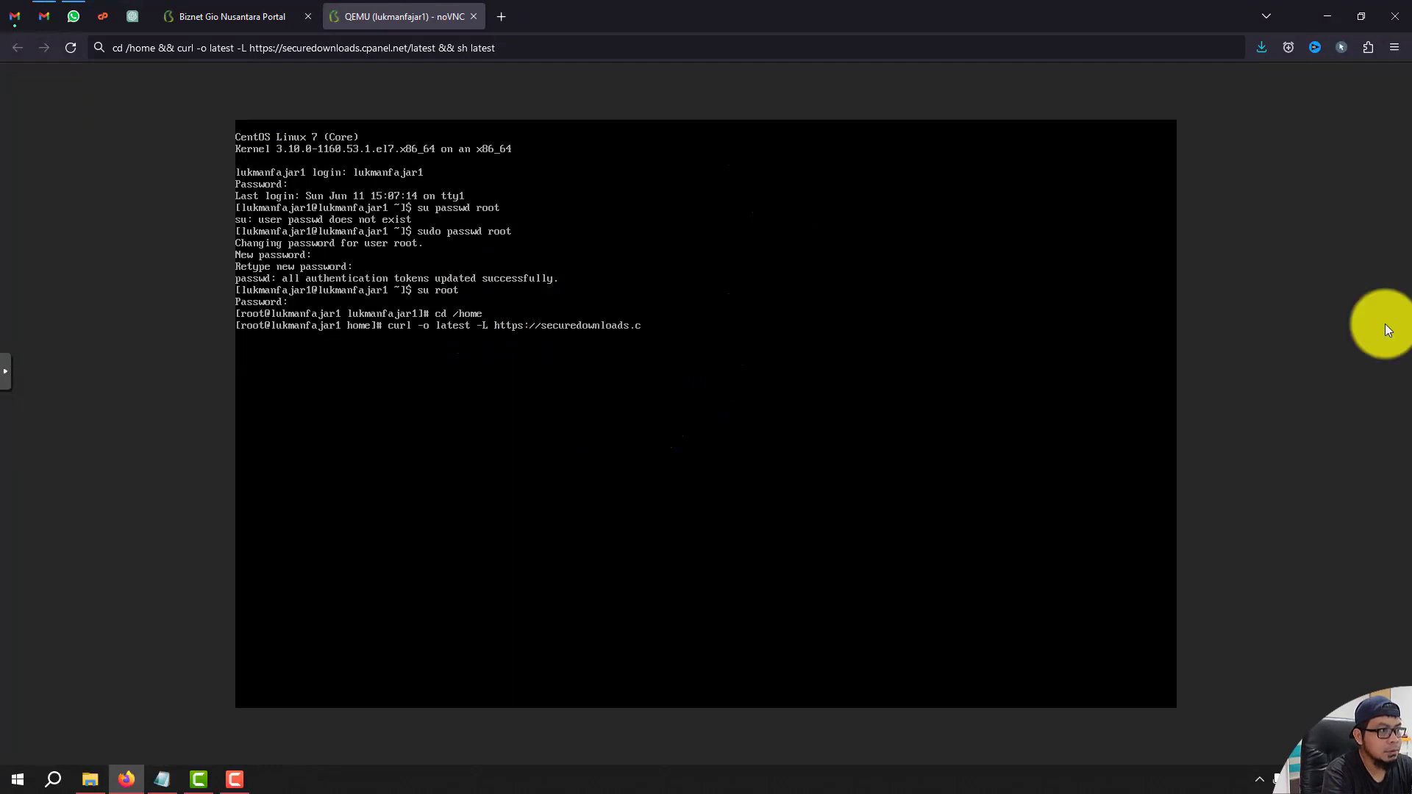
type("panel.net/latest")
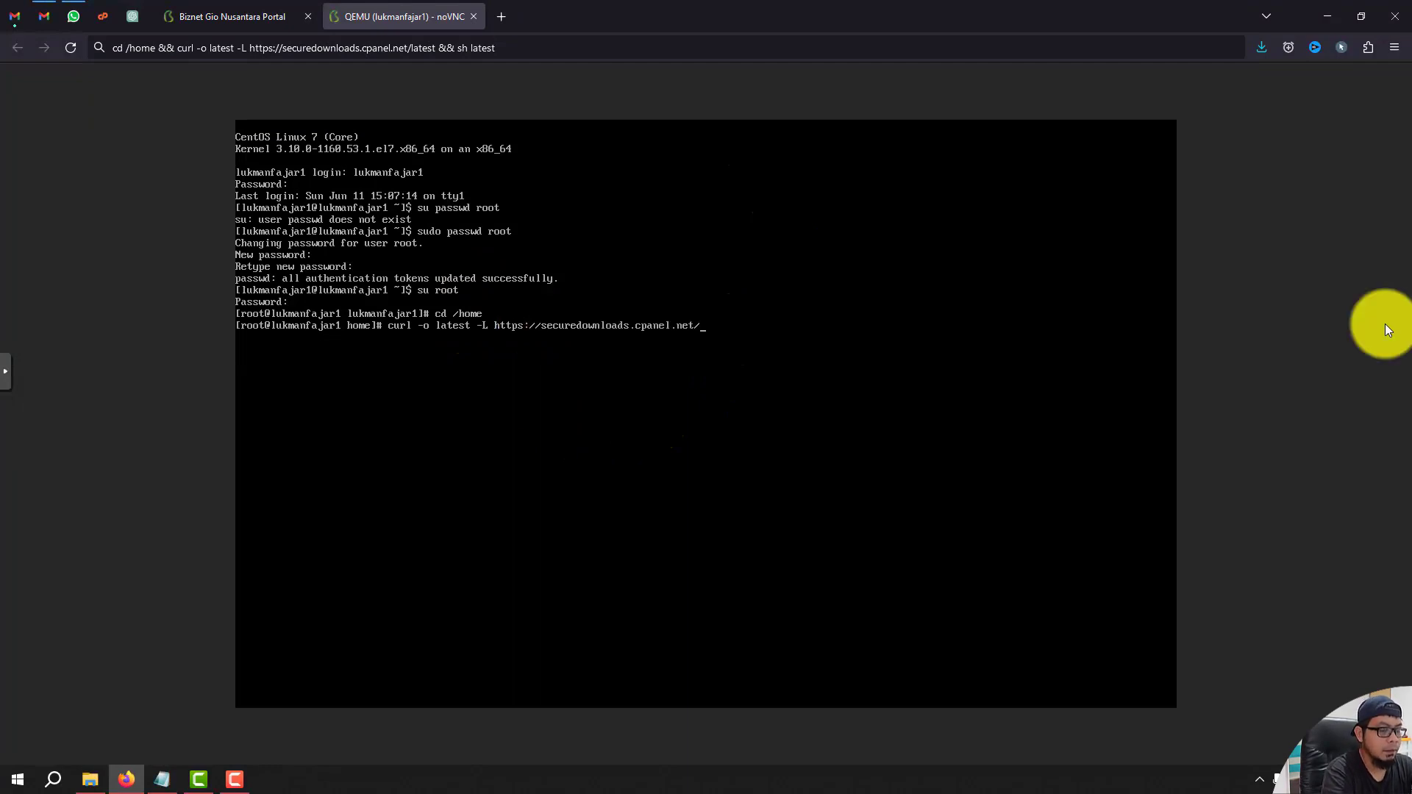
key("Return")
type("sh latest")
key("Return")
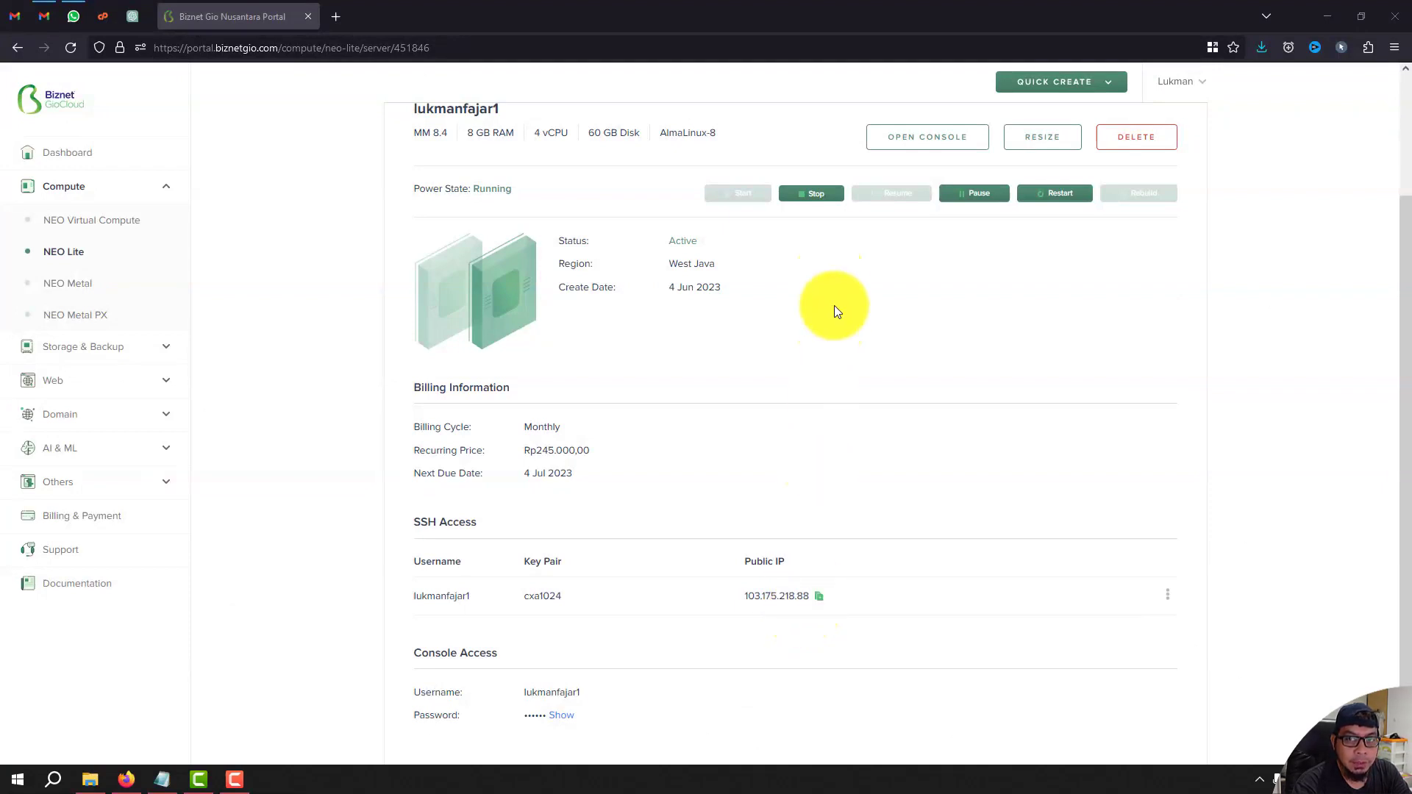
Copy the public IP 103.175.218.88 from the server's SSH Access section.
left_click(819, 597)
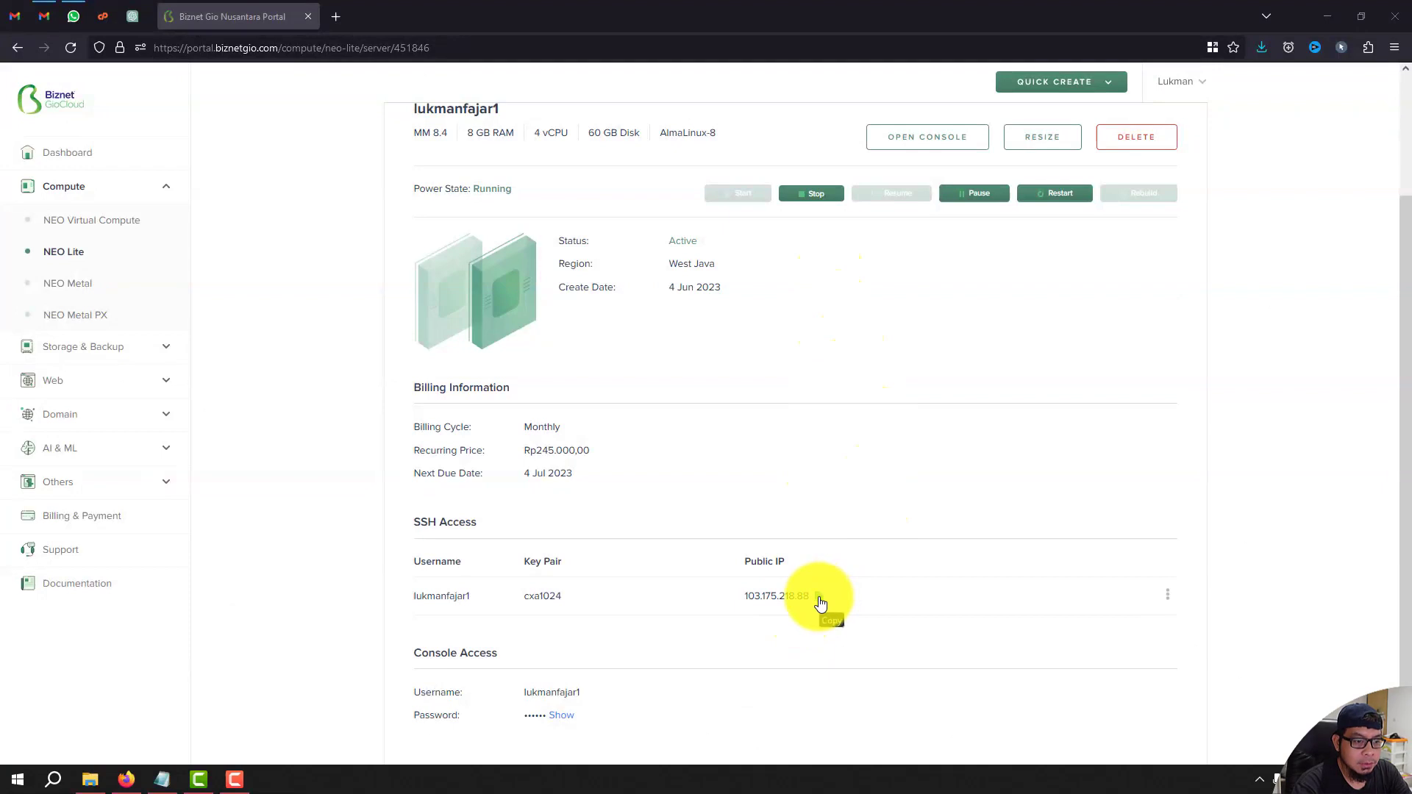
Log in to WHM at 103.175.218.88:2087 as root and scroll through the license terms.
left_click(343, 13)
key("ctrl+v")
type(":20")
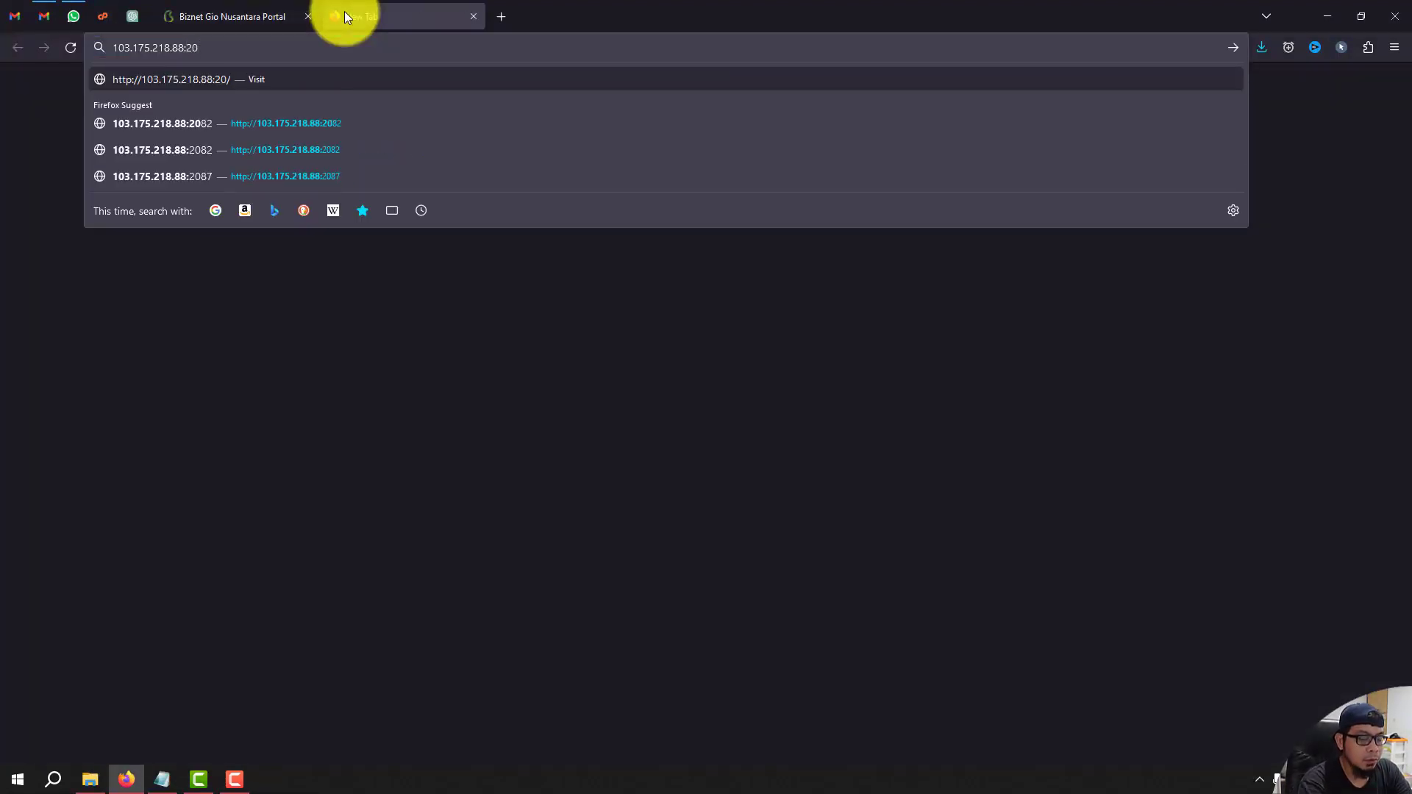
type("87")
key("Return")
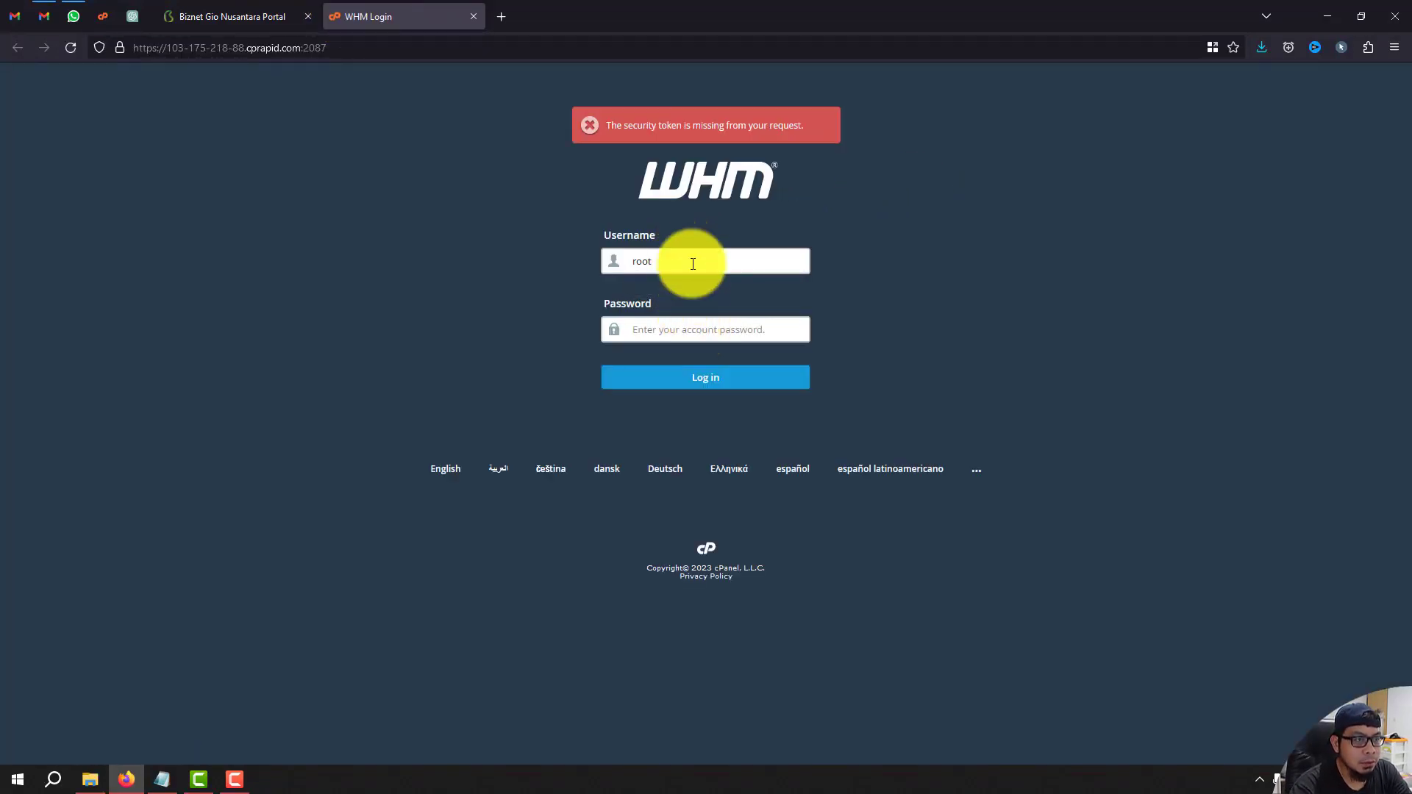
left_click(725, 332)
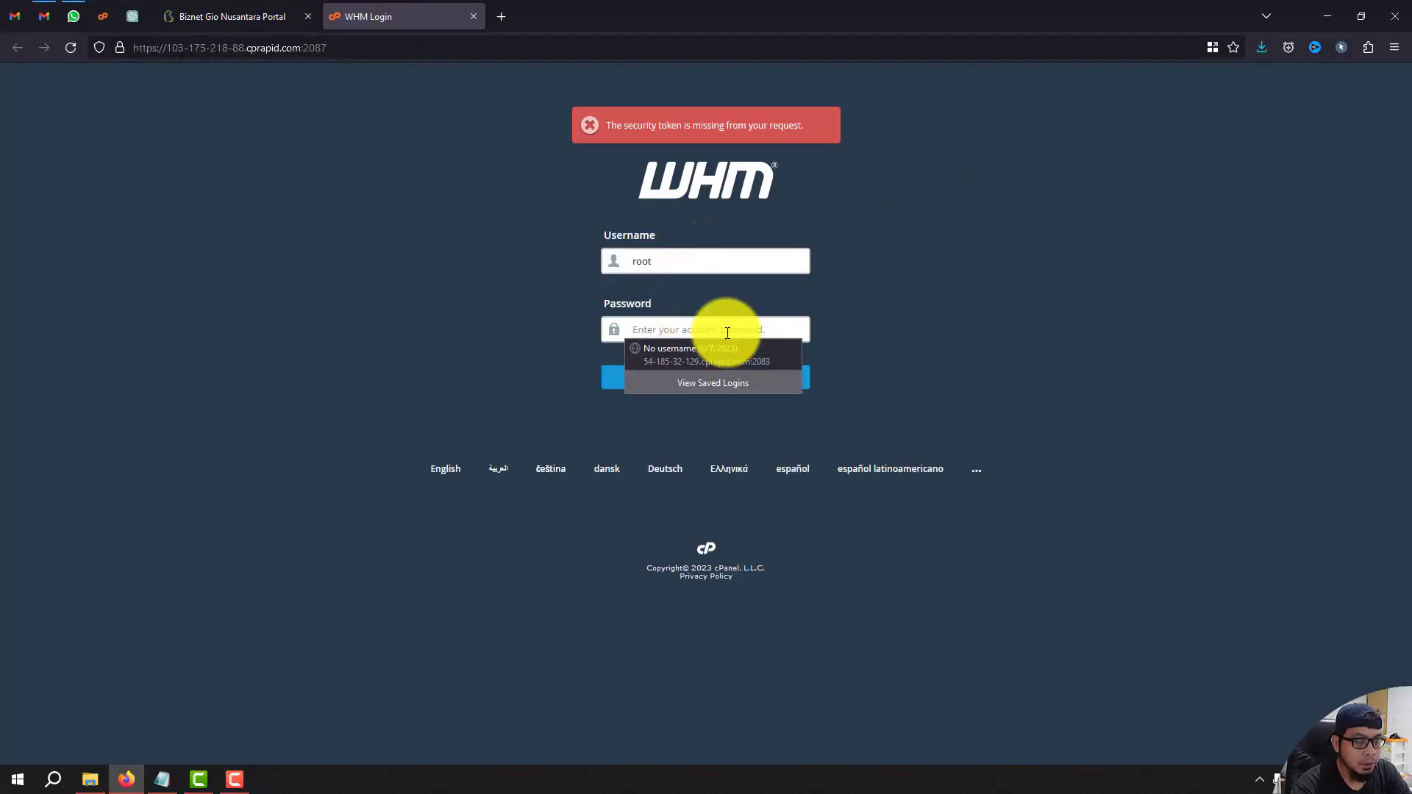
type("••••••••••••")
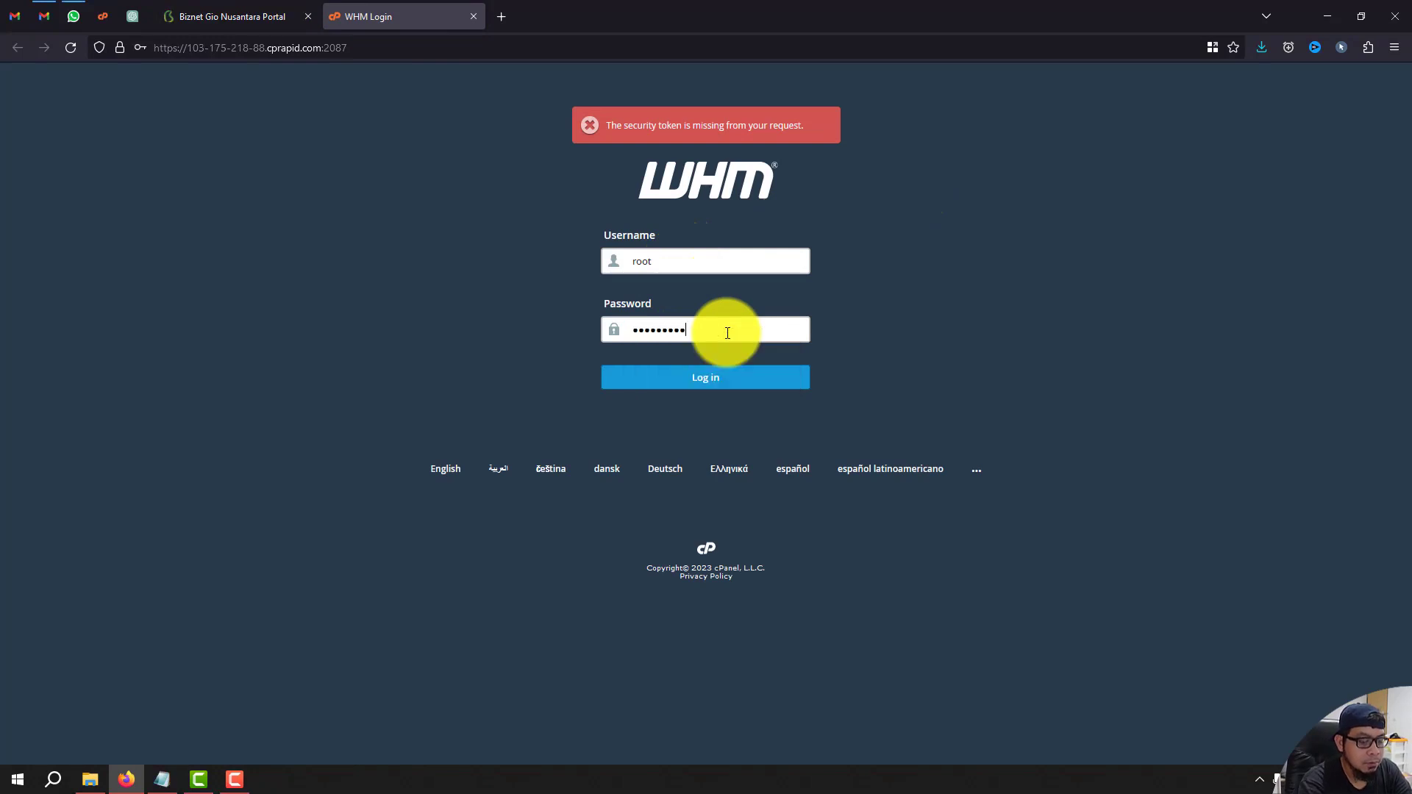
key("Return")
left_click_drag(978, 291, 969, 616)
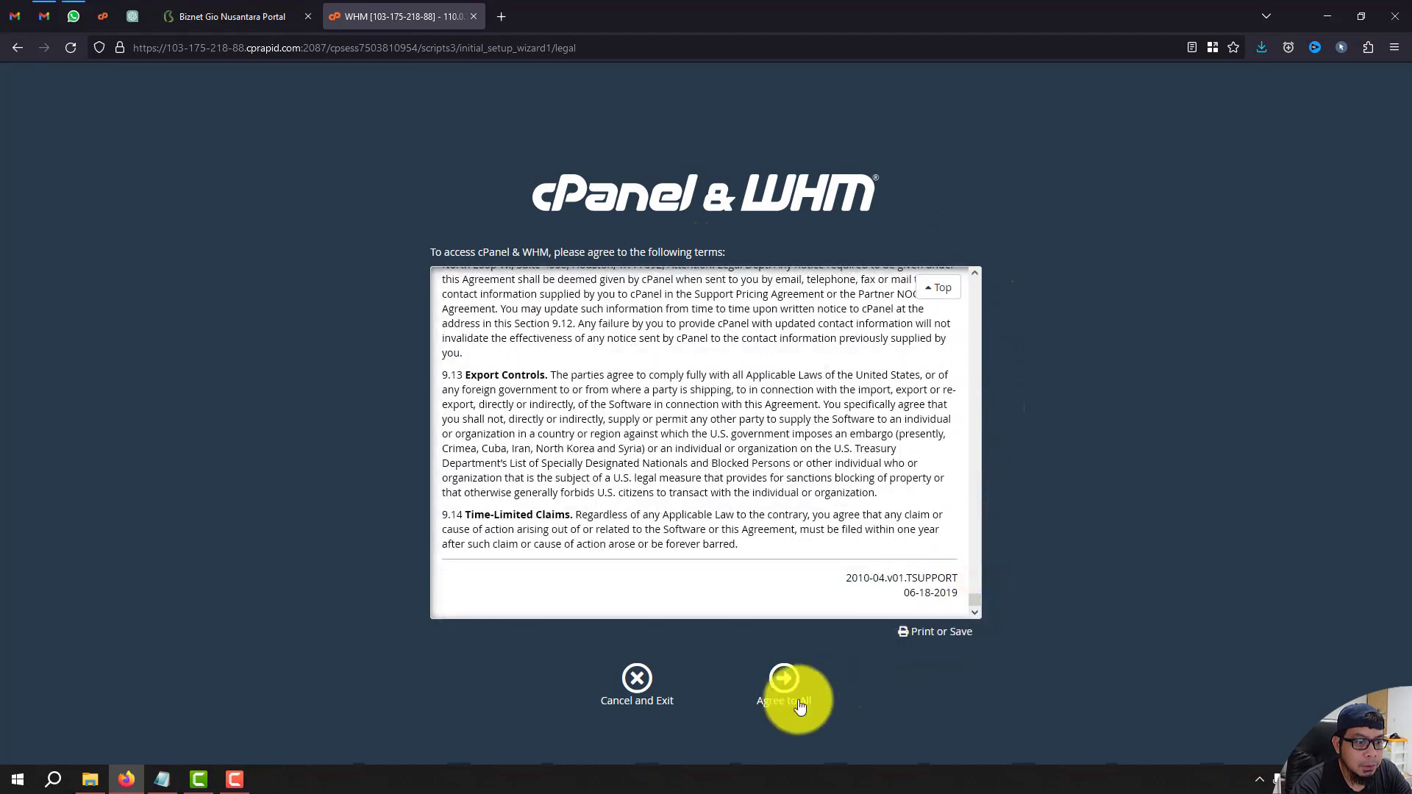
Agree to all terms, enter the contact e-mail address, and finish setup with the default nameservers.
left_click(785, 690)
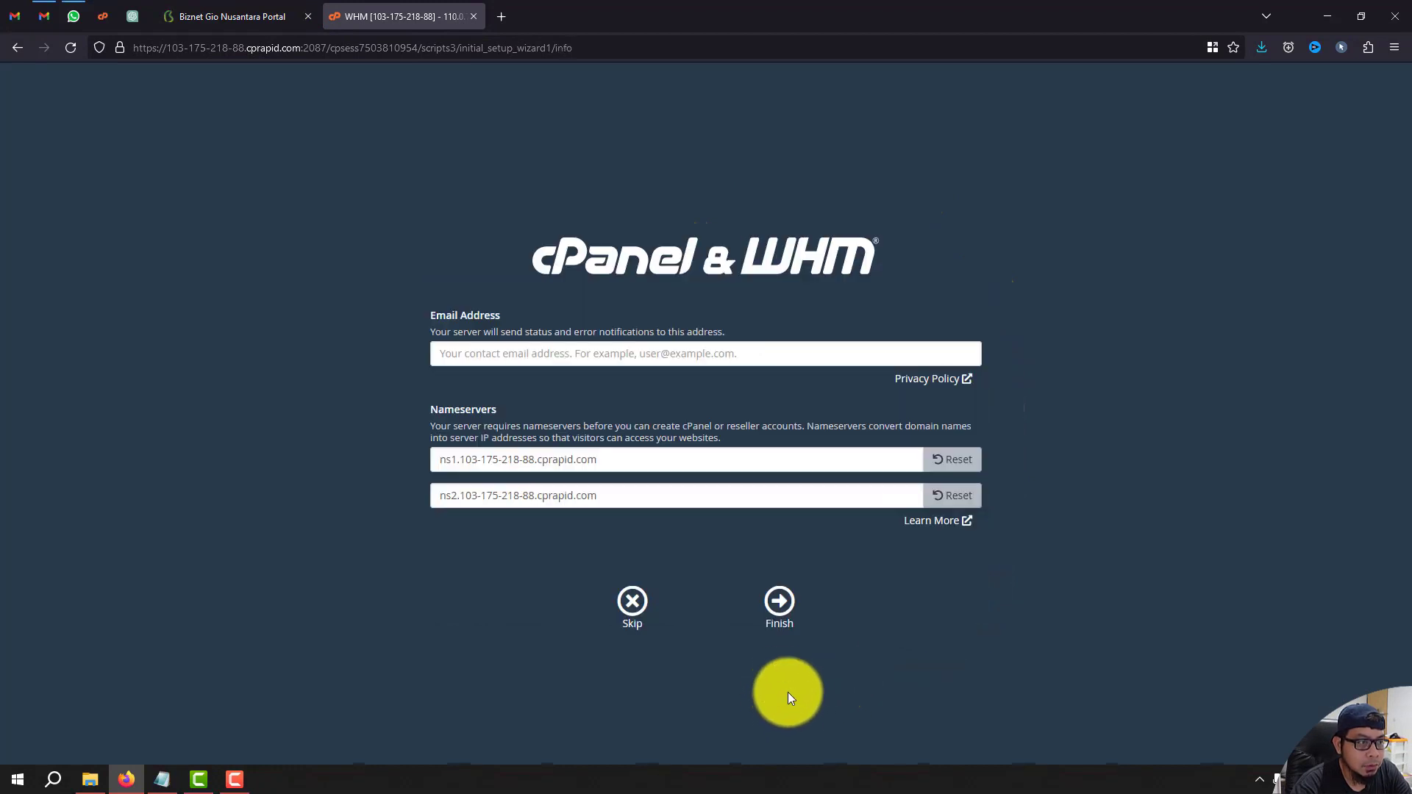
left_click(765, 348)
type("fajar")
key("Down")
key("Return")
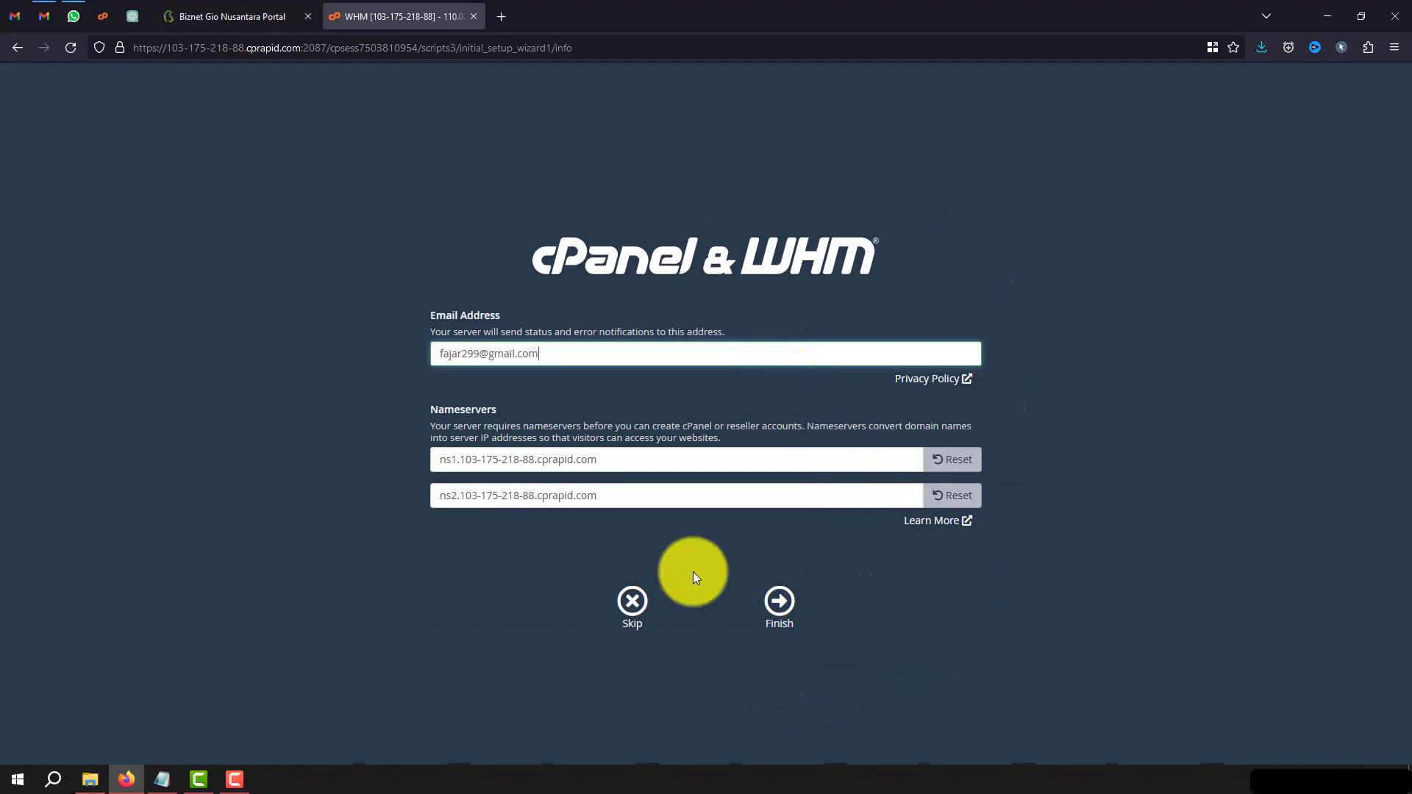
left_click(773, 604)
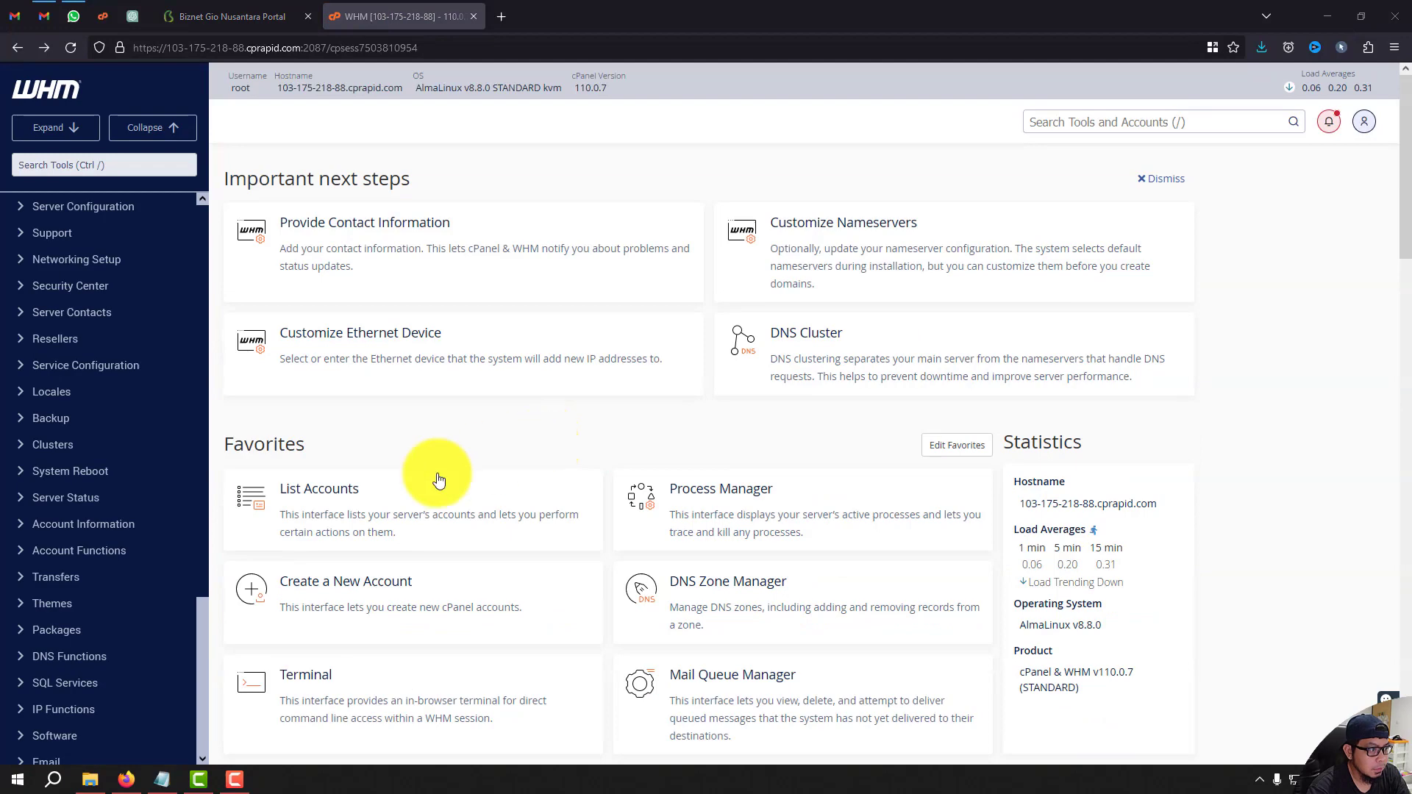
Open Create a New Account and copy the kabar.jumpingcrab.com domain from the website address.
left_click(381, 584)
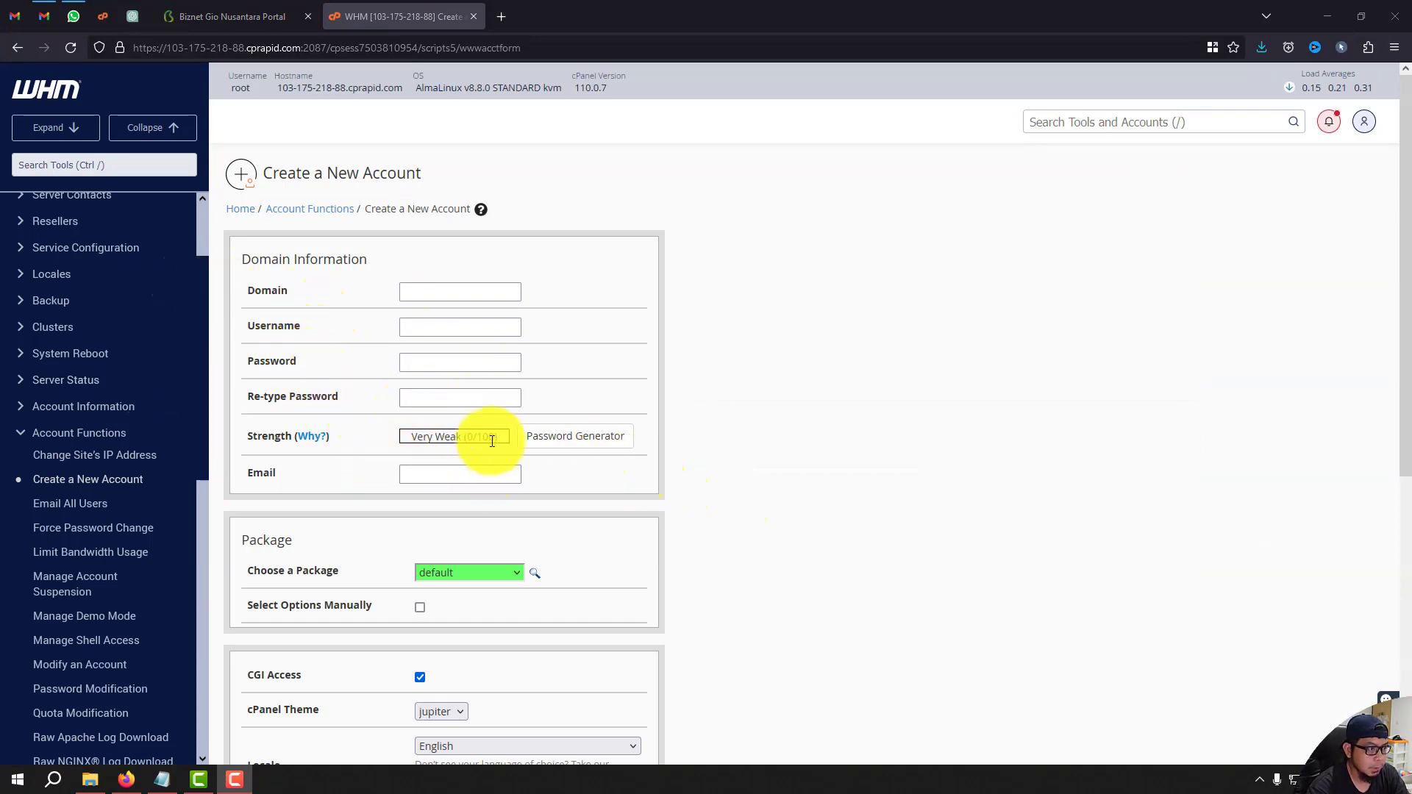
left_click(432, 293)
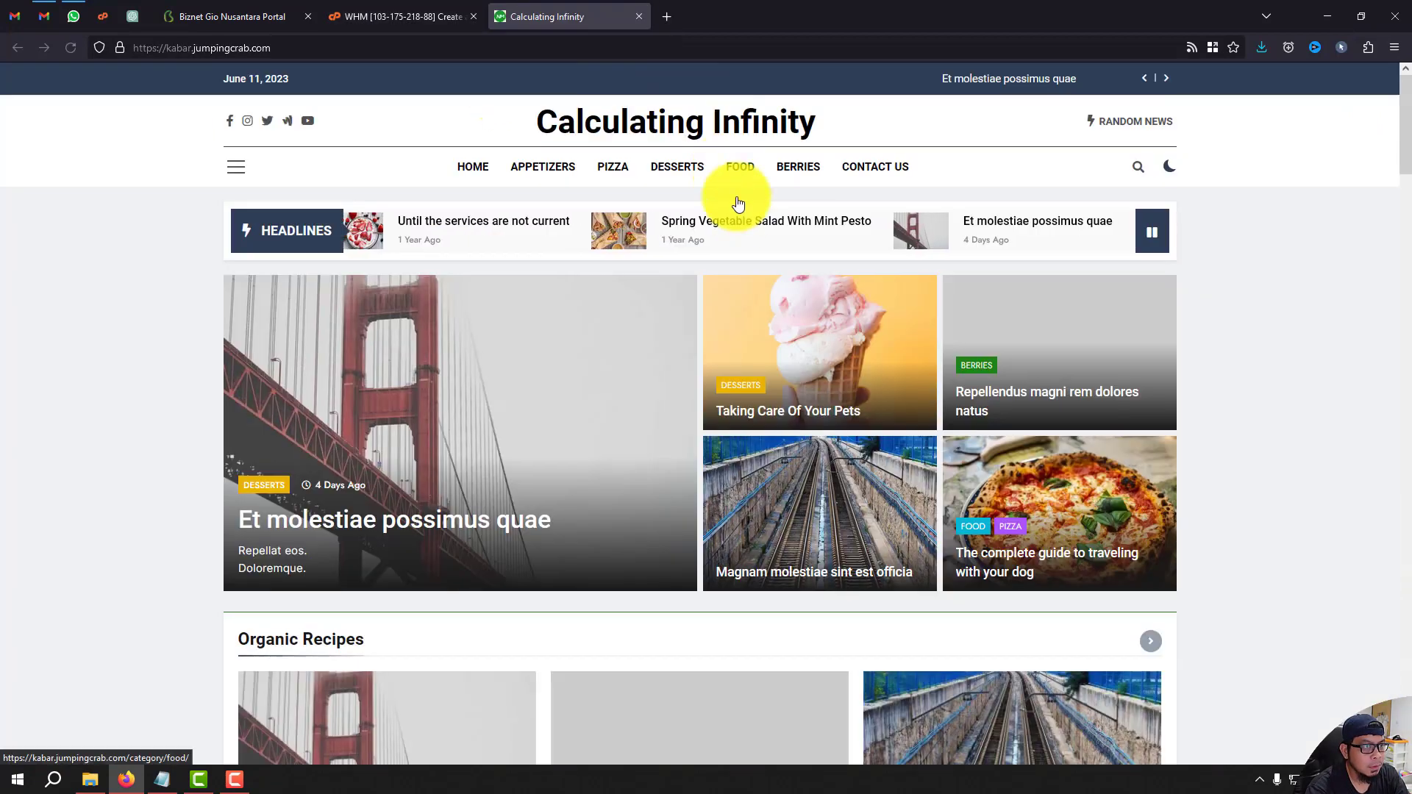
scroll(755, 243, "down", 2)
scroll(755, 243, "up", 2)
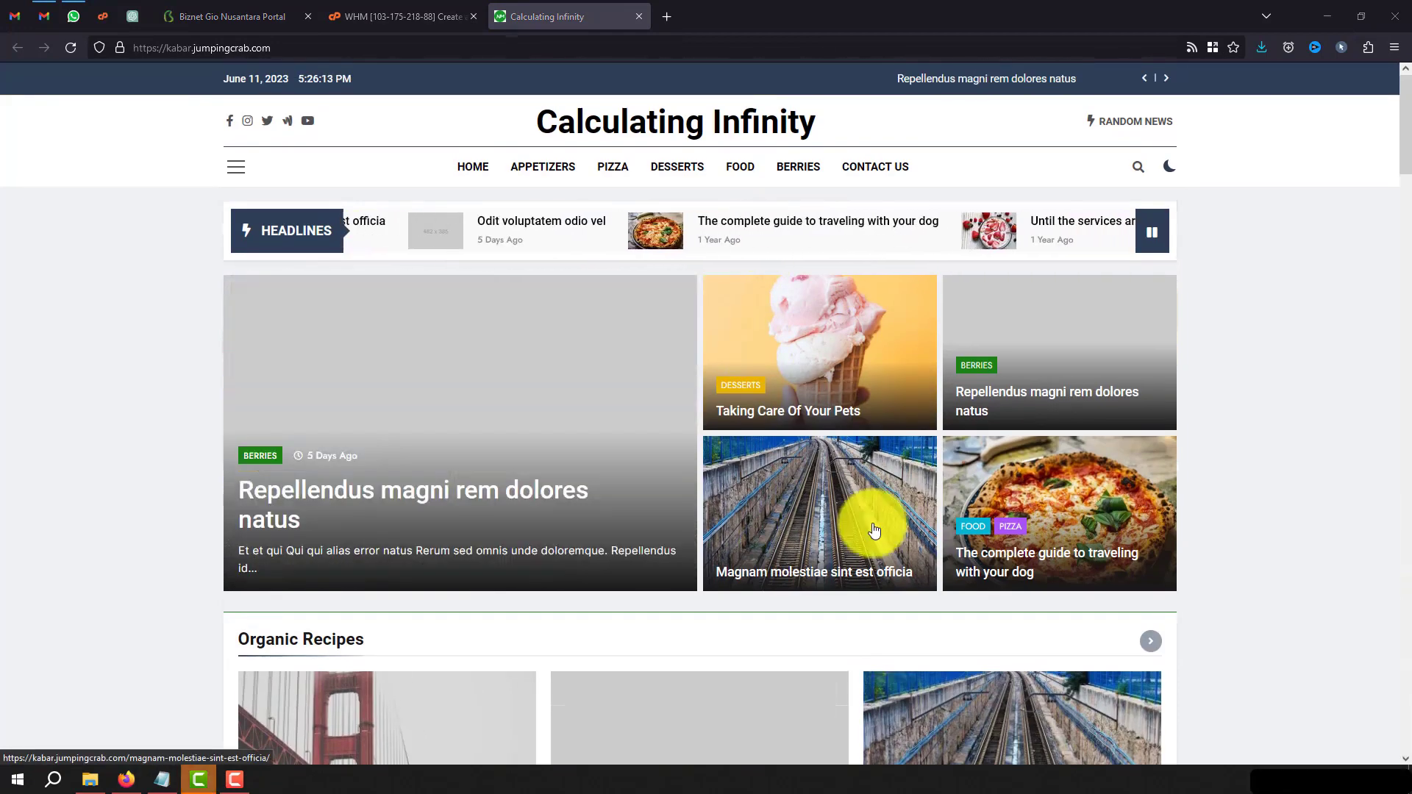
left_click(176, 51)
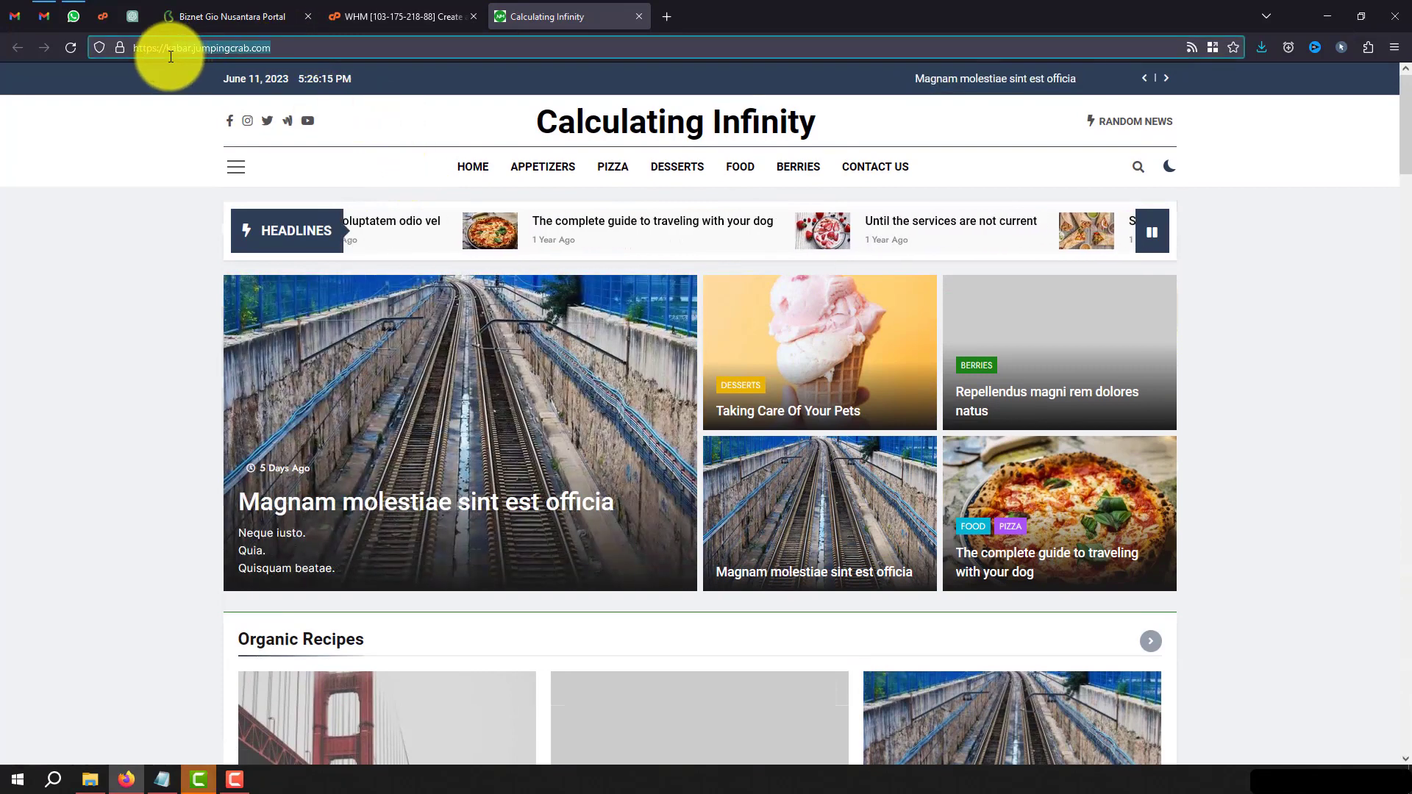
left_click_drag(167, 53, 291, 79)
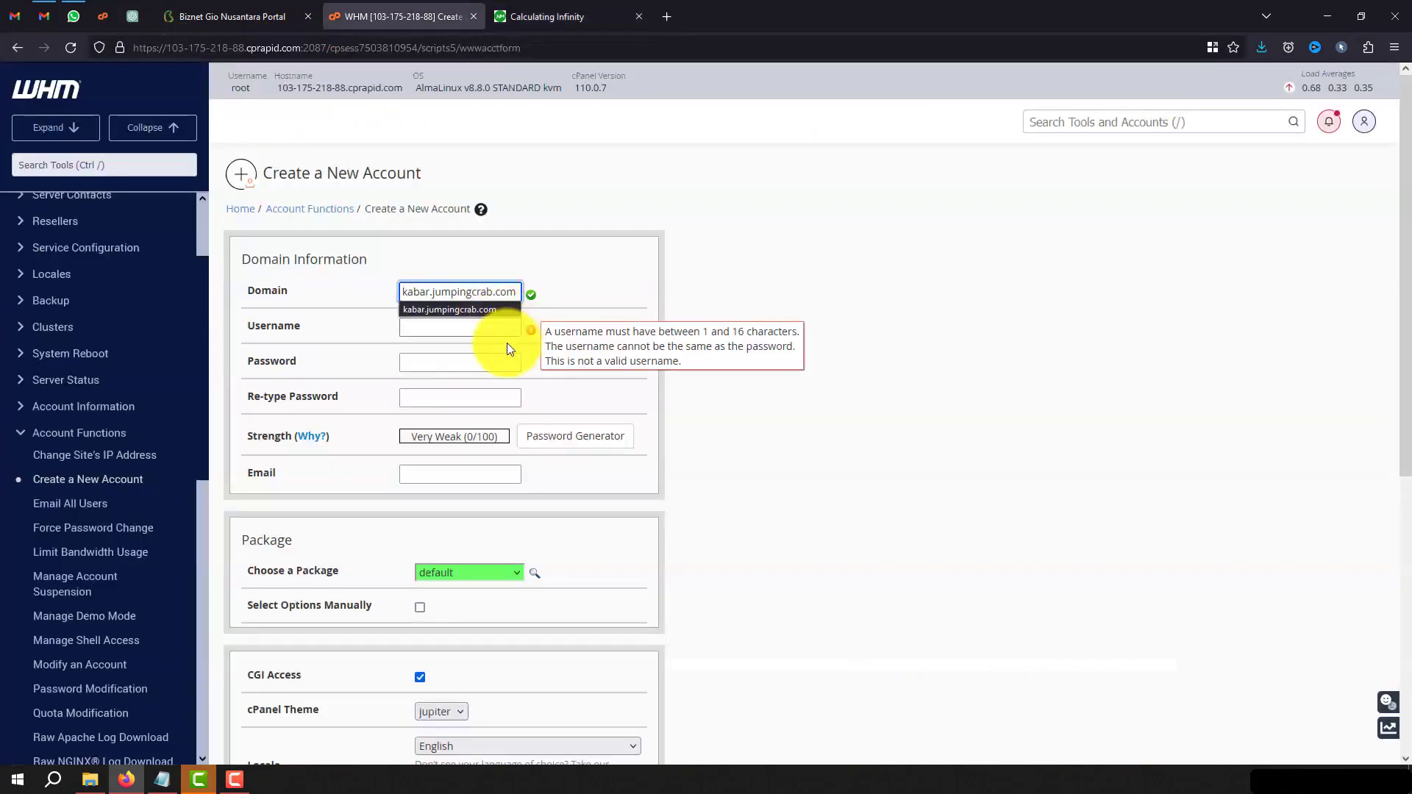
left_click(475, 329)
Replace the auto-filled username with the new account name and enter a matching password twice.
left_click_drag(500, 329, 195, 304)
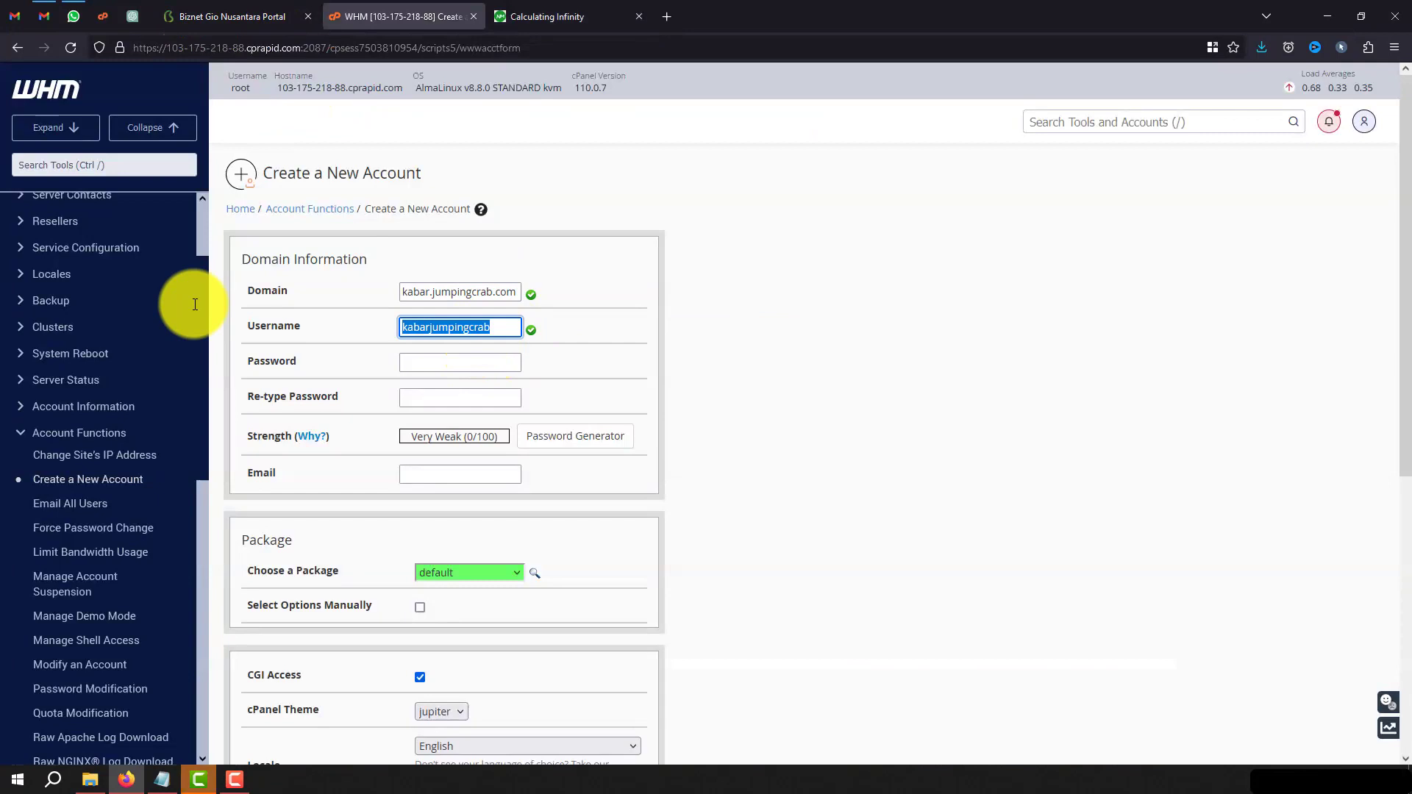
type("fajar299")
key("Tab")
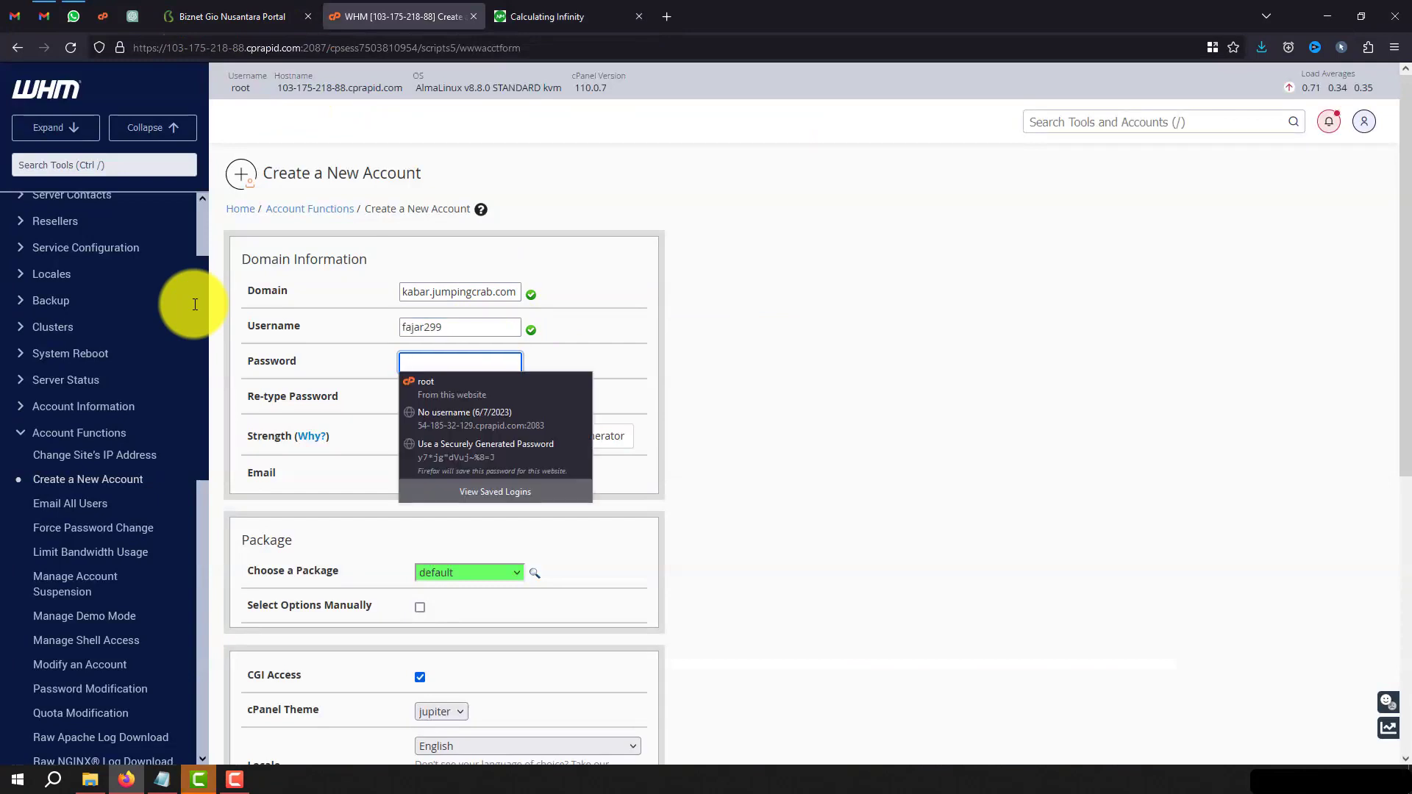
type("************")
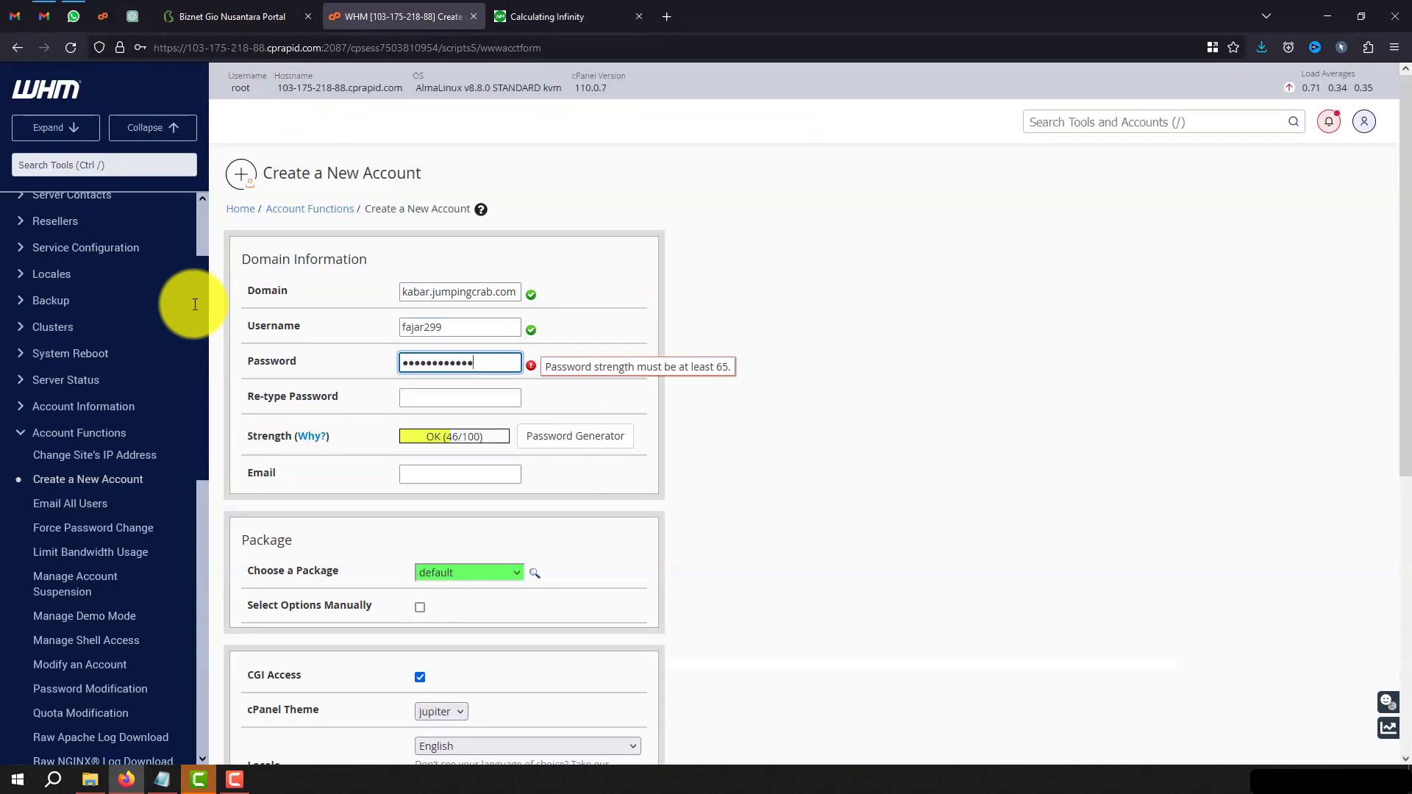
key("Tab")
type("************")
key("Tab")
Enter the account's contact e-mail address and submit the form with Create.
type("admin")
key("BackSpace")
key("BackSpace")
key("BackSpace")
key("BackSpace")
key("BackSpace")
left_click(446, 491)
scroll(511, 507, "down", 1)
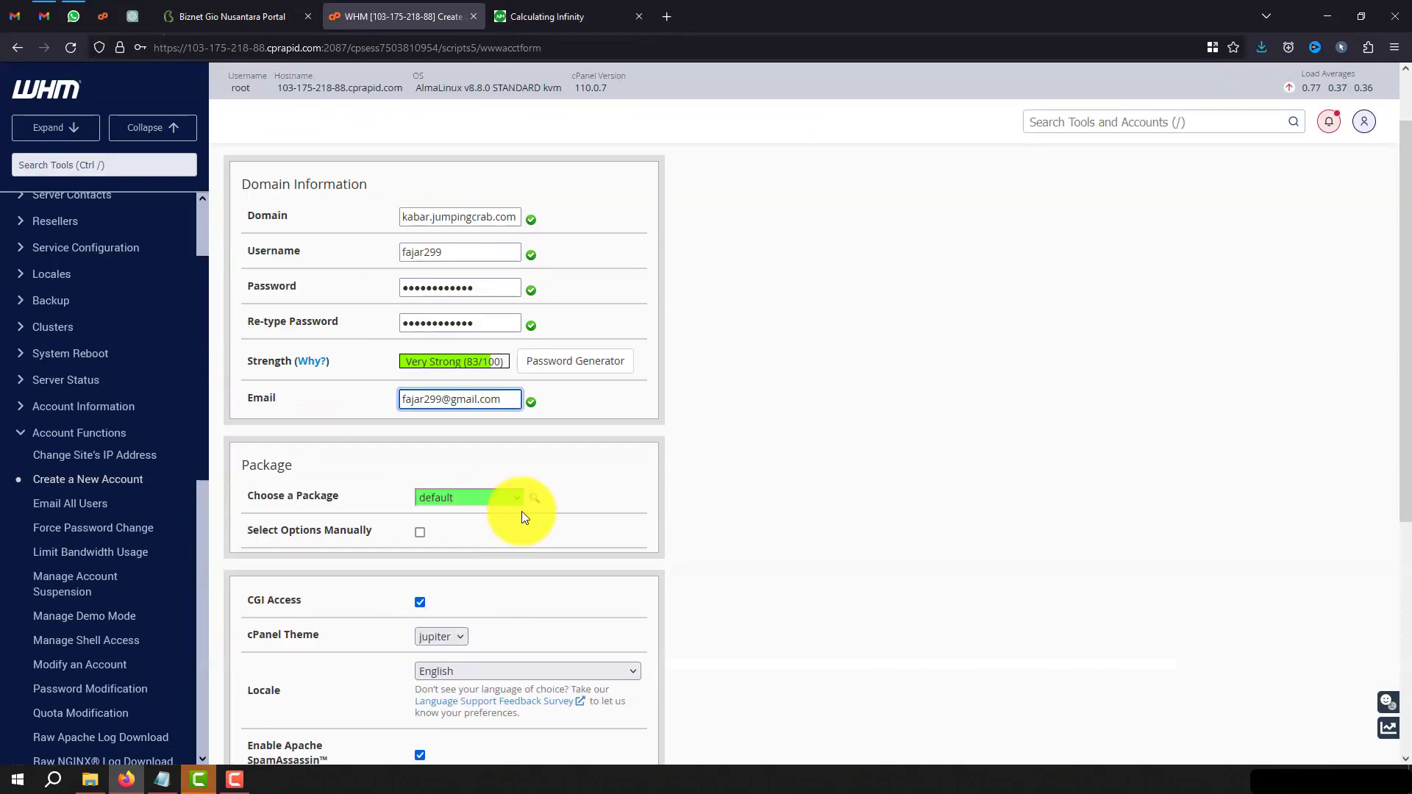
scroll(543, 555, "down", 4)
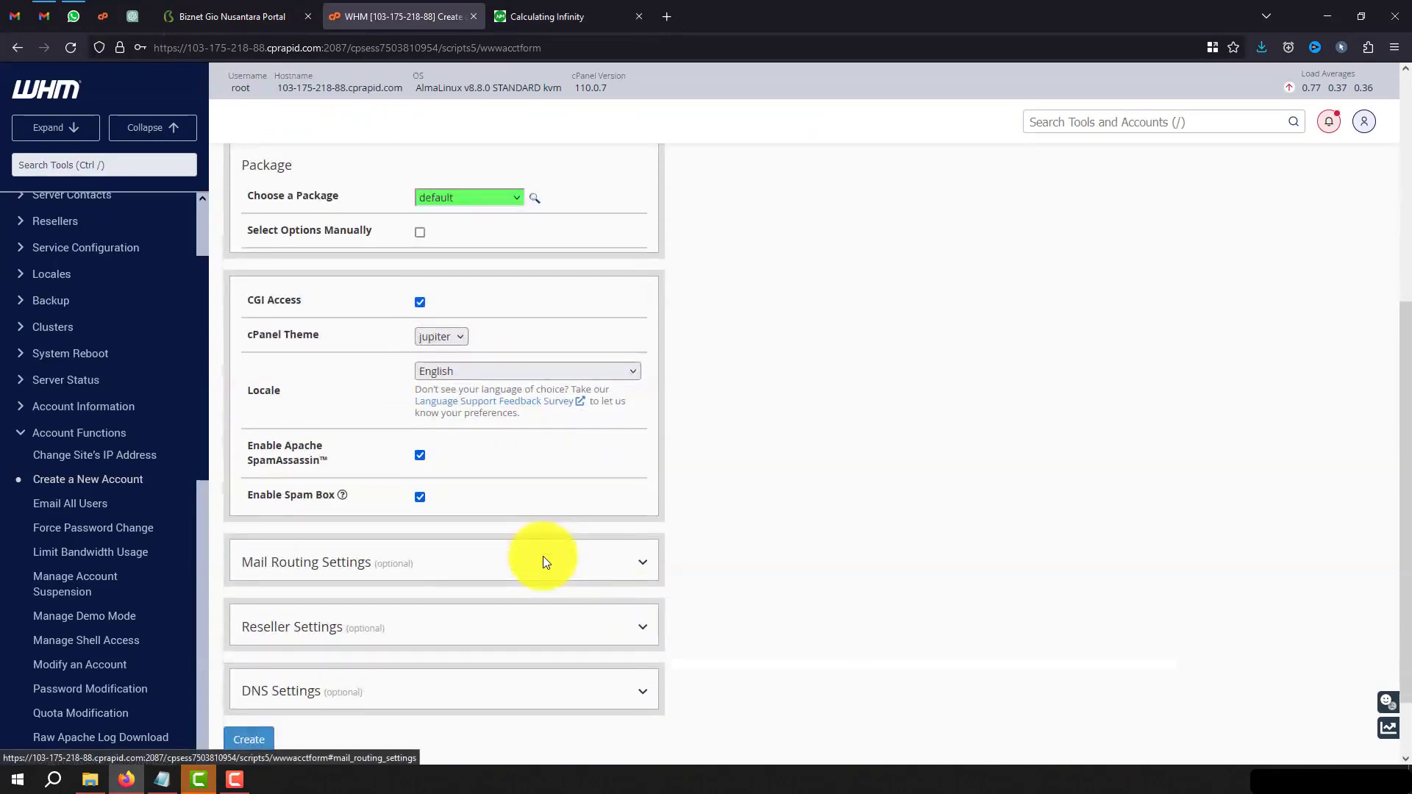
scroll(543, 561, "down", 1)
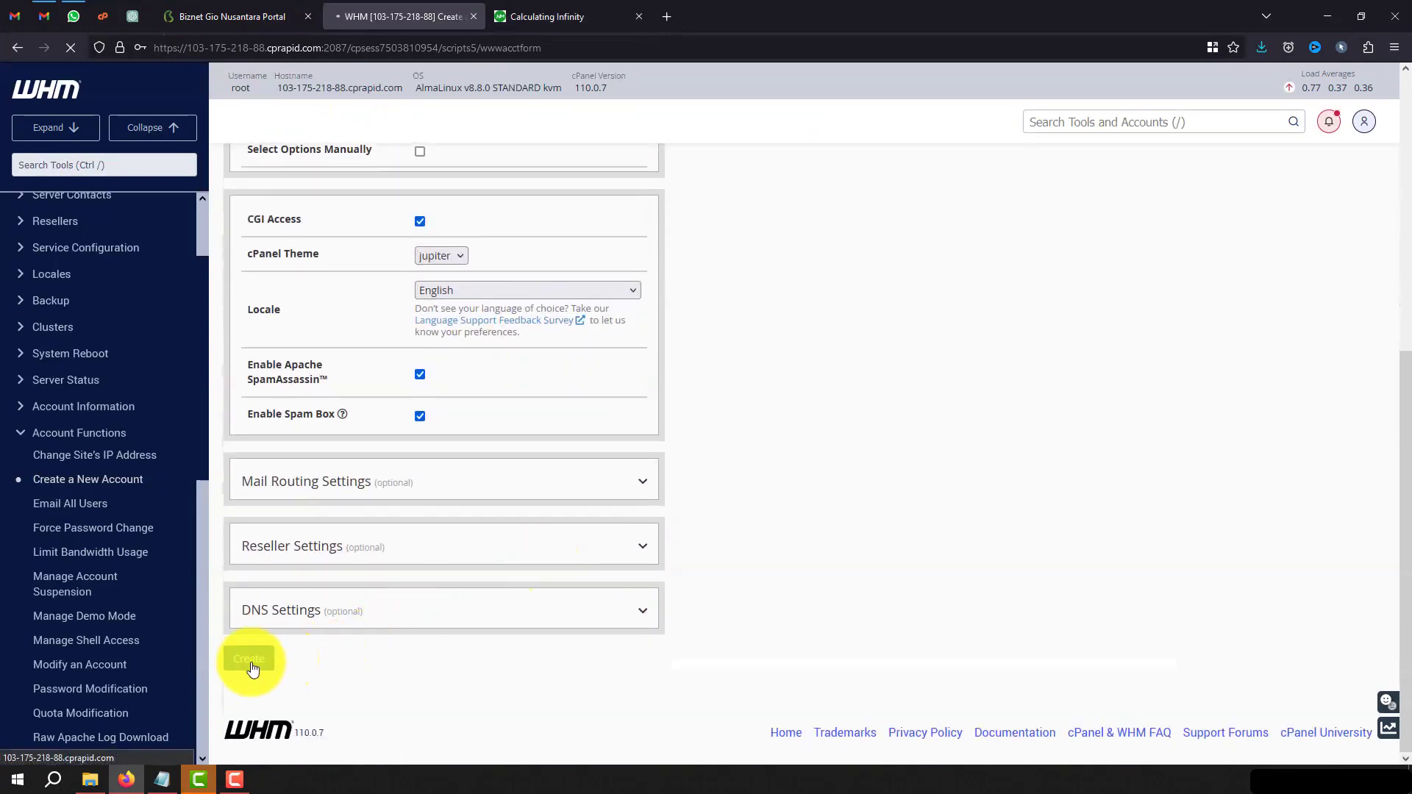
left_click(250, 661)
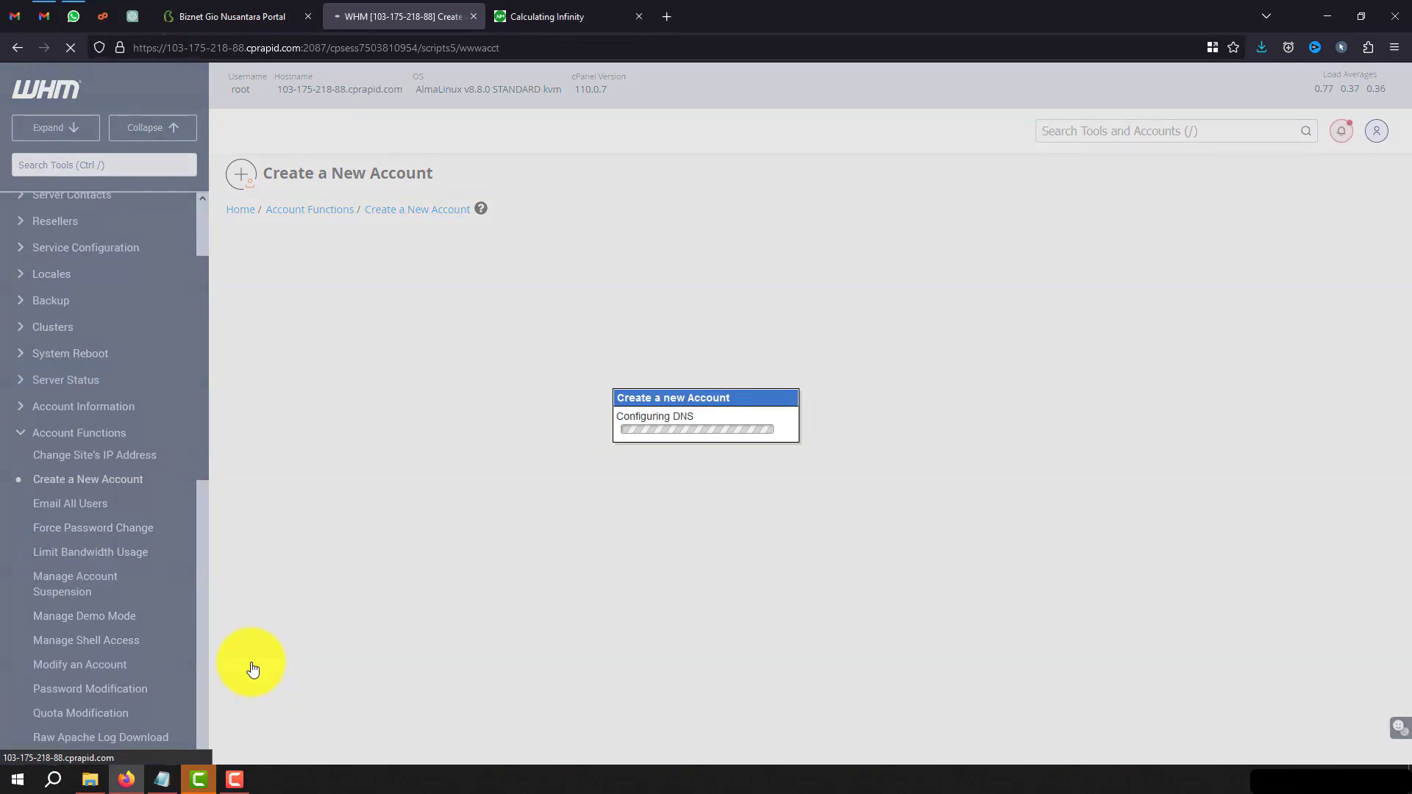
Review the Account Creation ok result, then change the server address to port 2082.
scroll(546, 555, "down", 10)
scroll(544, 550, "up", 7)
scroll(544, 550, "up", 3)
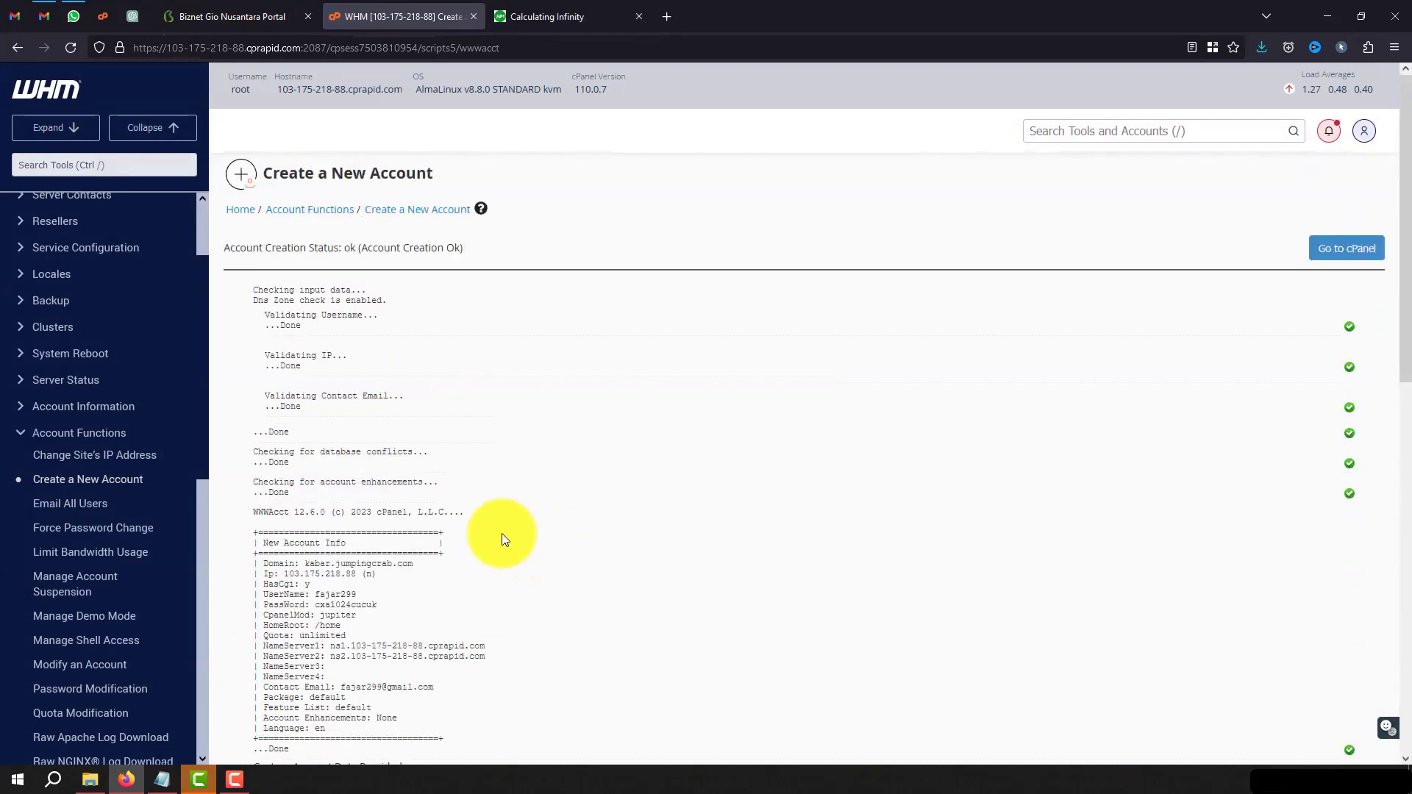
left_click_drag(322, 48, 1211, 90)
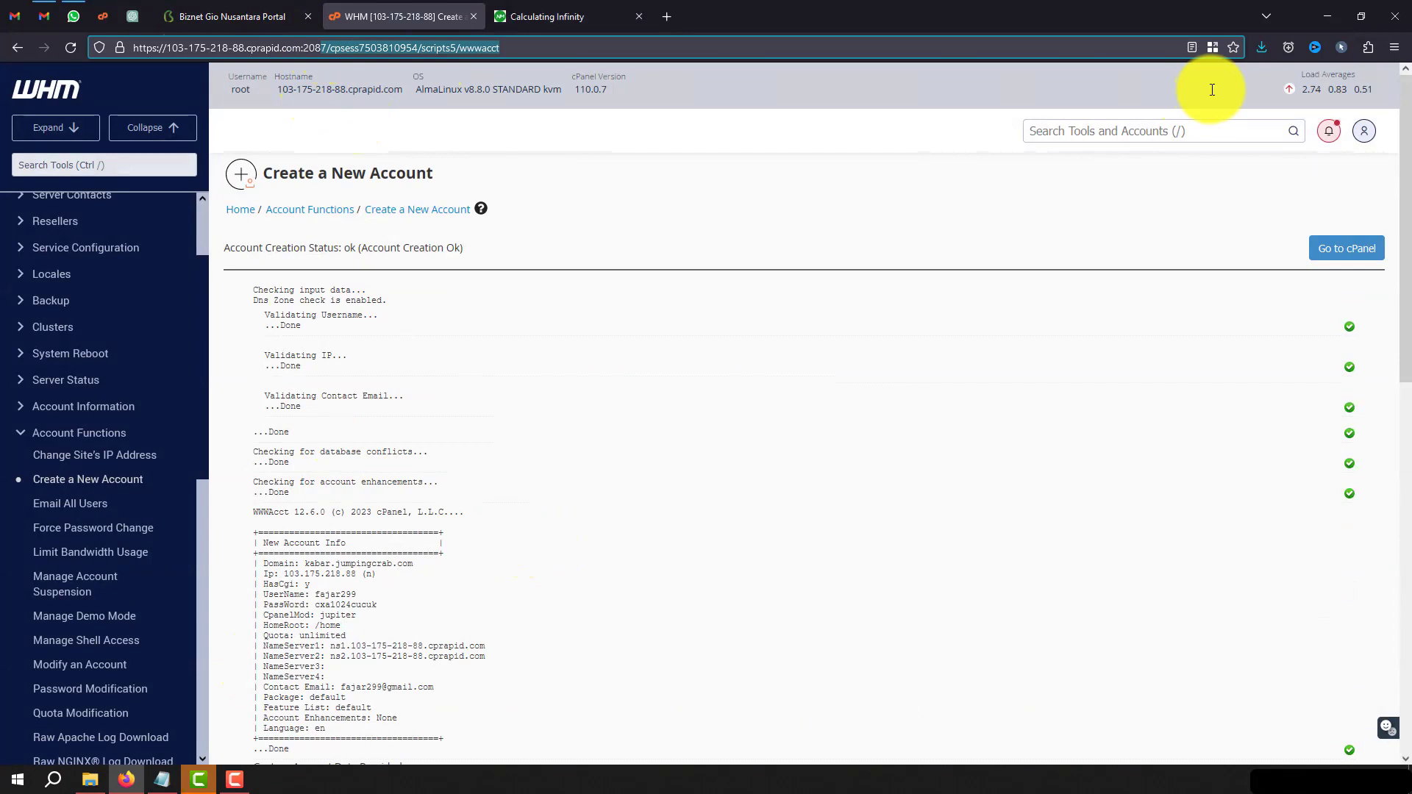
type("2")
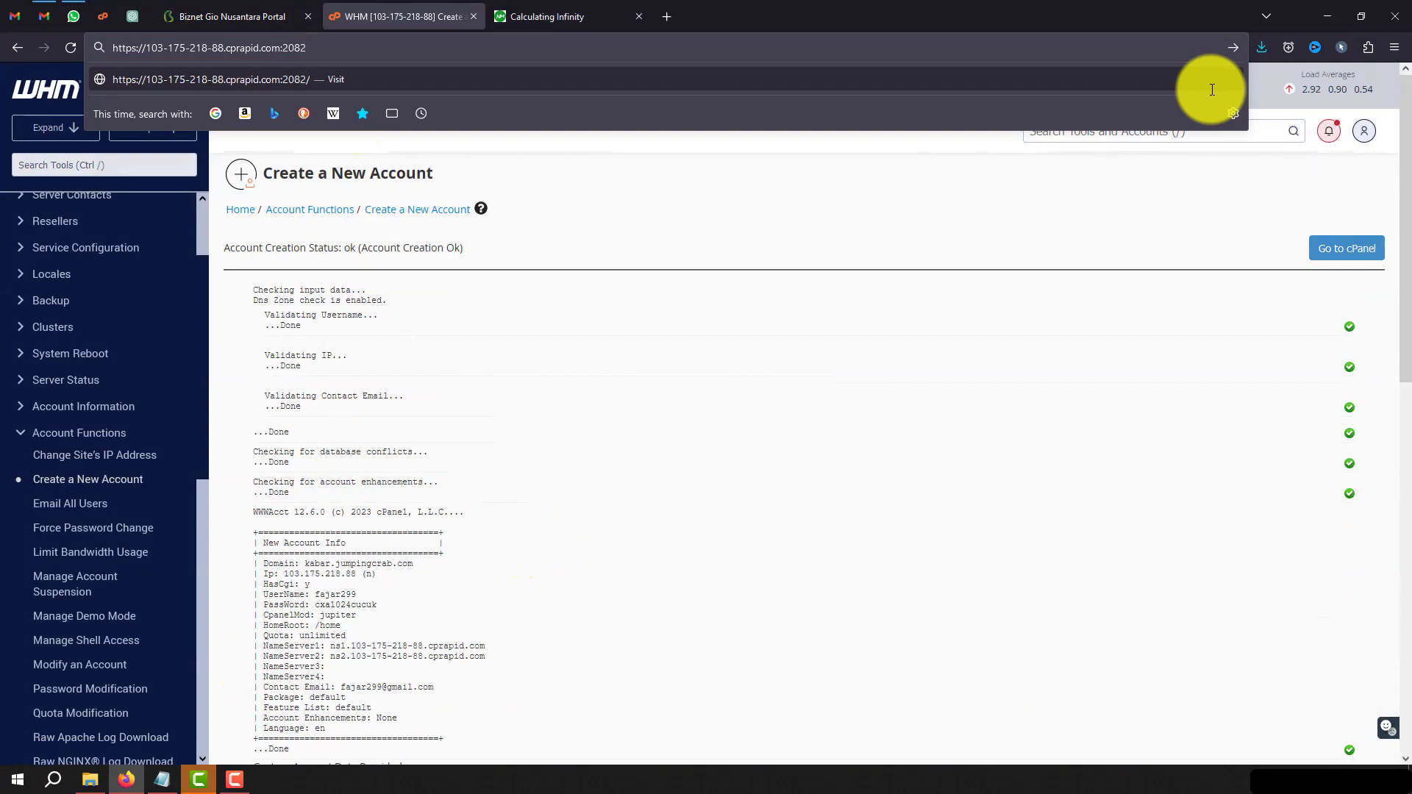
key("Return")
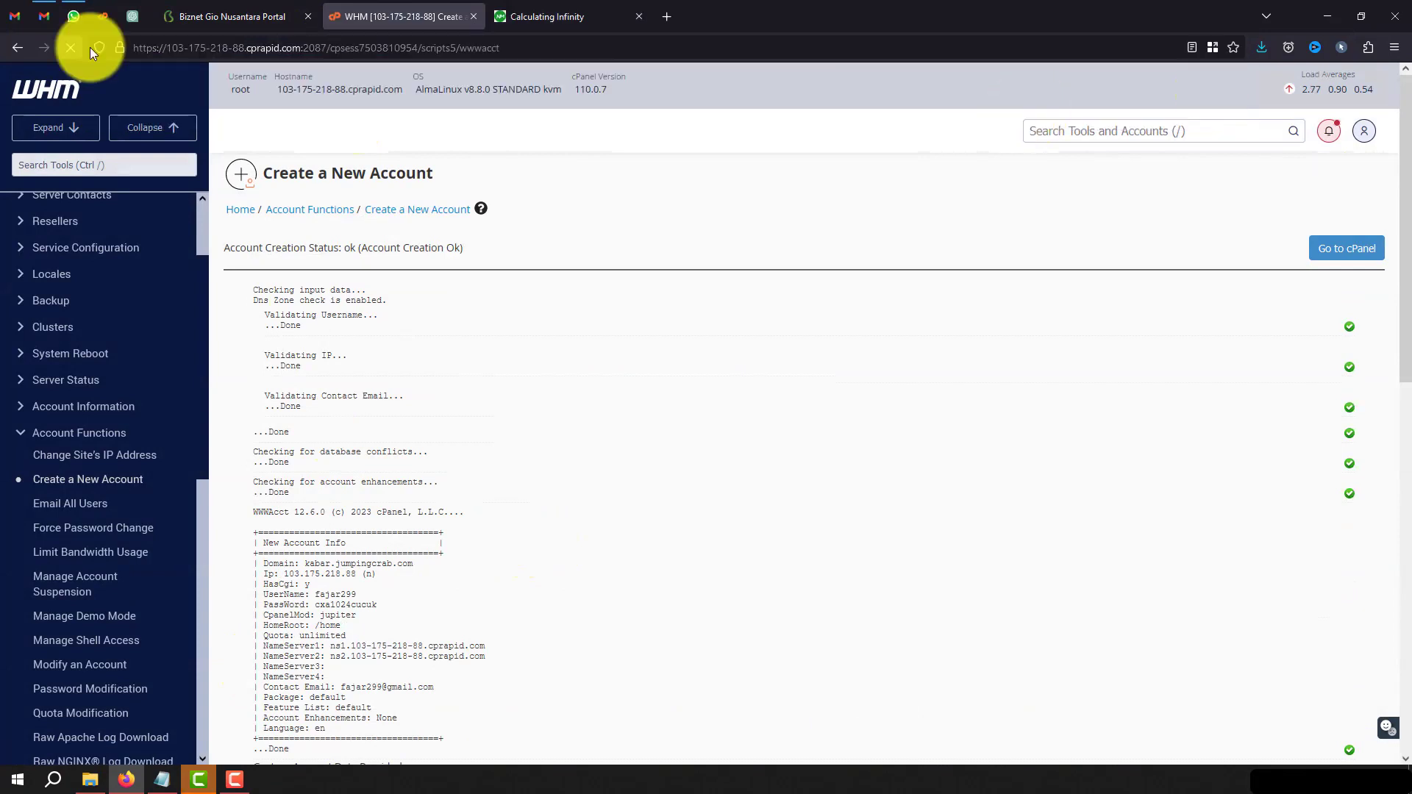
left_click_drag(322, 48, 1021, 57)
Load cPanel on port 2083 and log in with the new account's username and password, saving the login.
type("3")
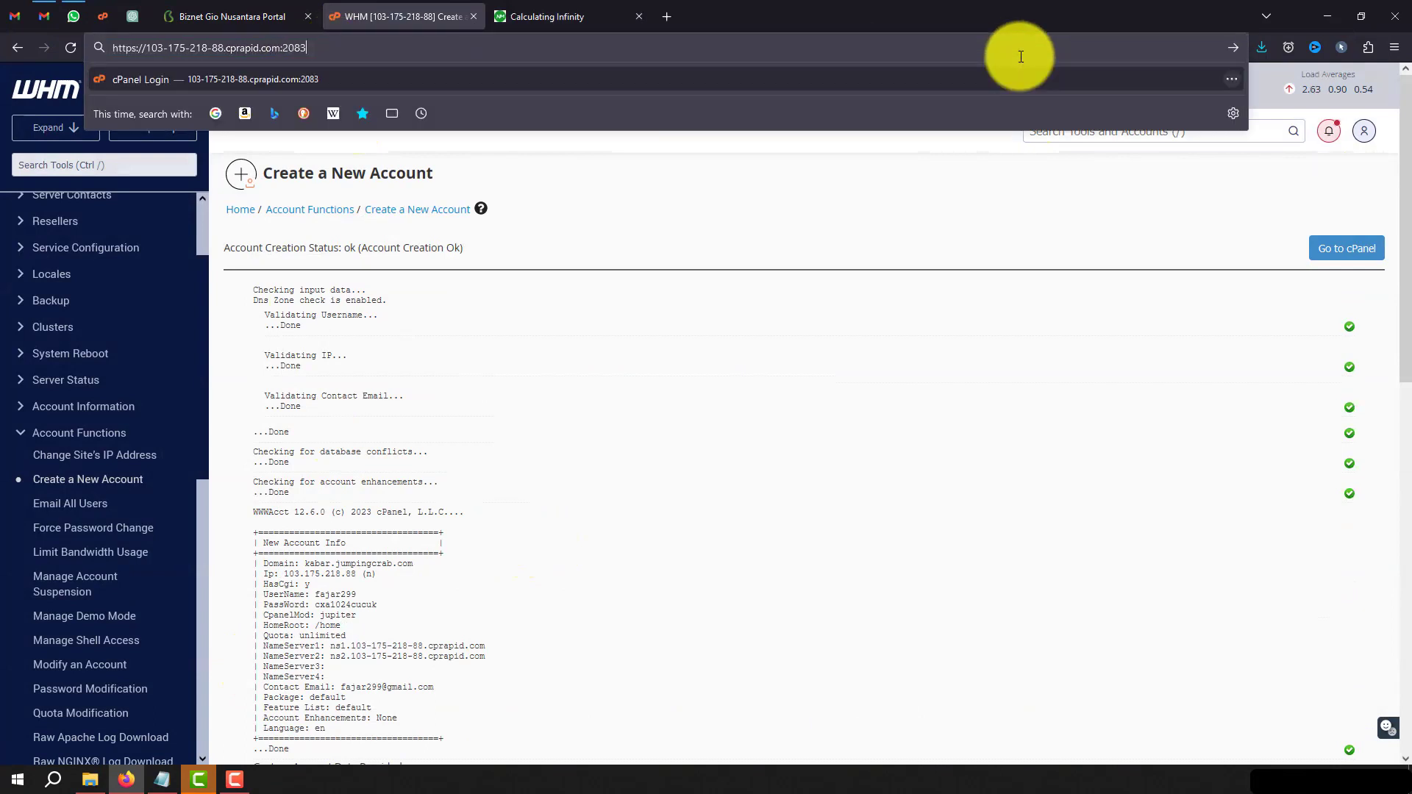
key("Return")
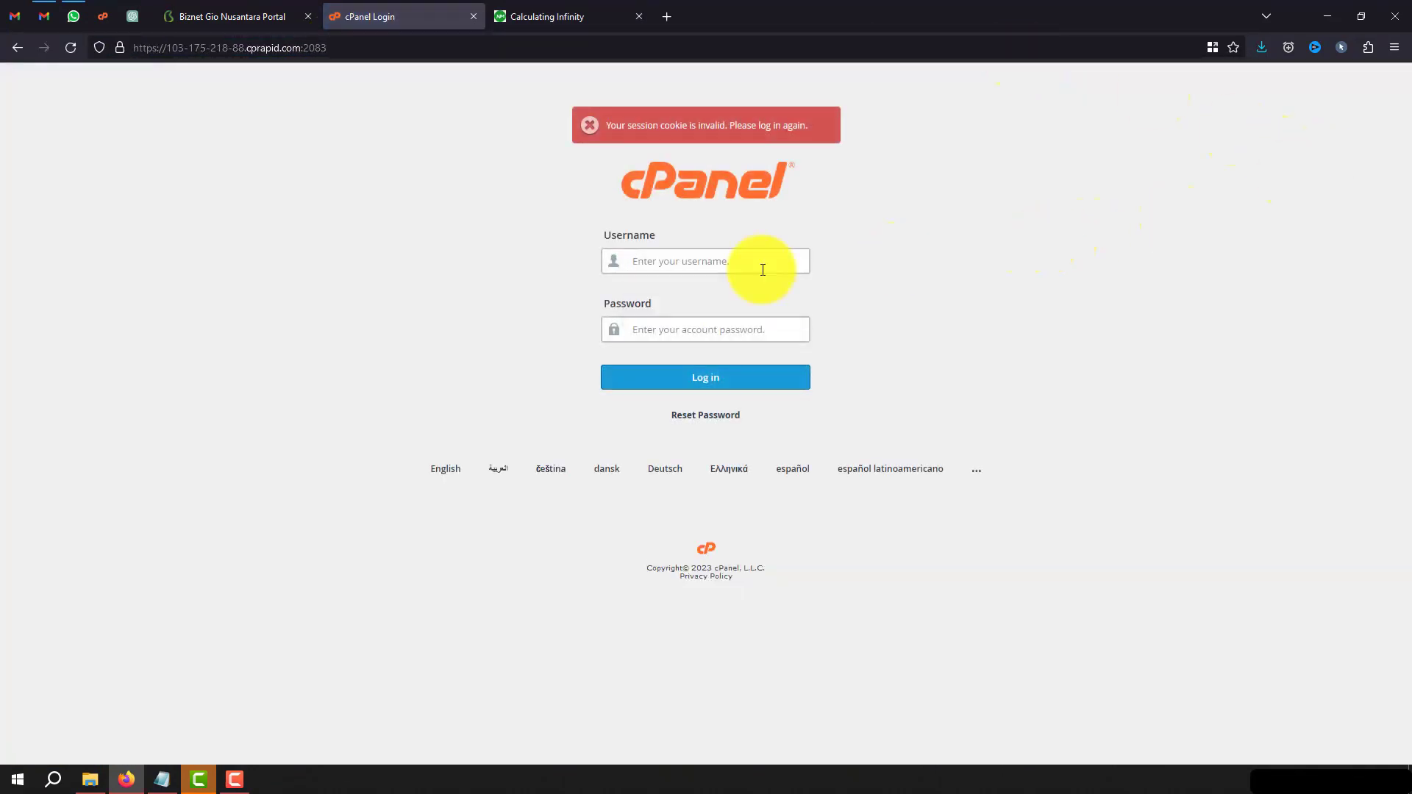
left_click(717, 267)
type("fajar299")
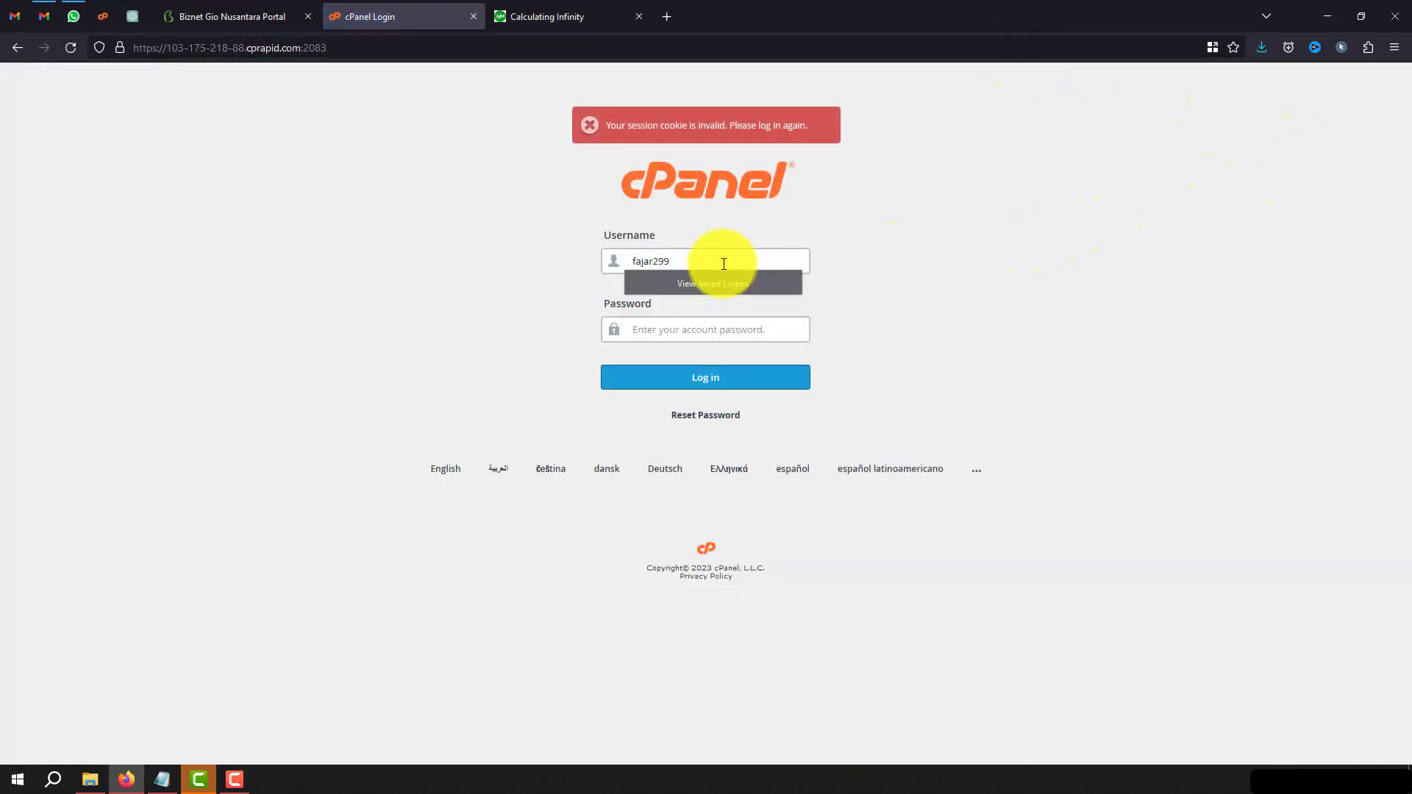
key("Tab")
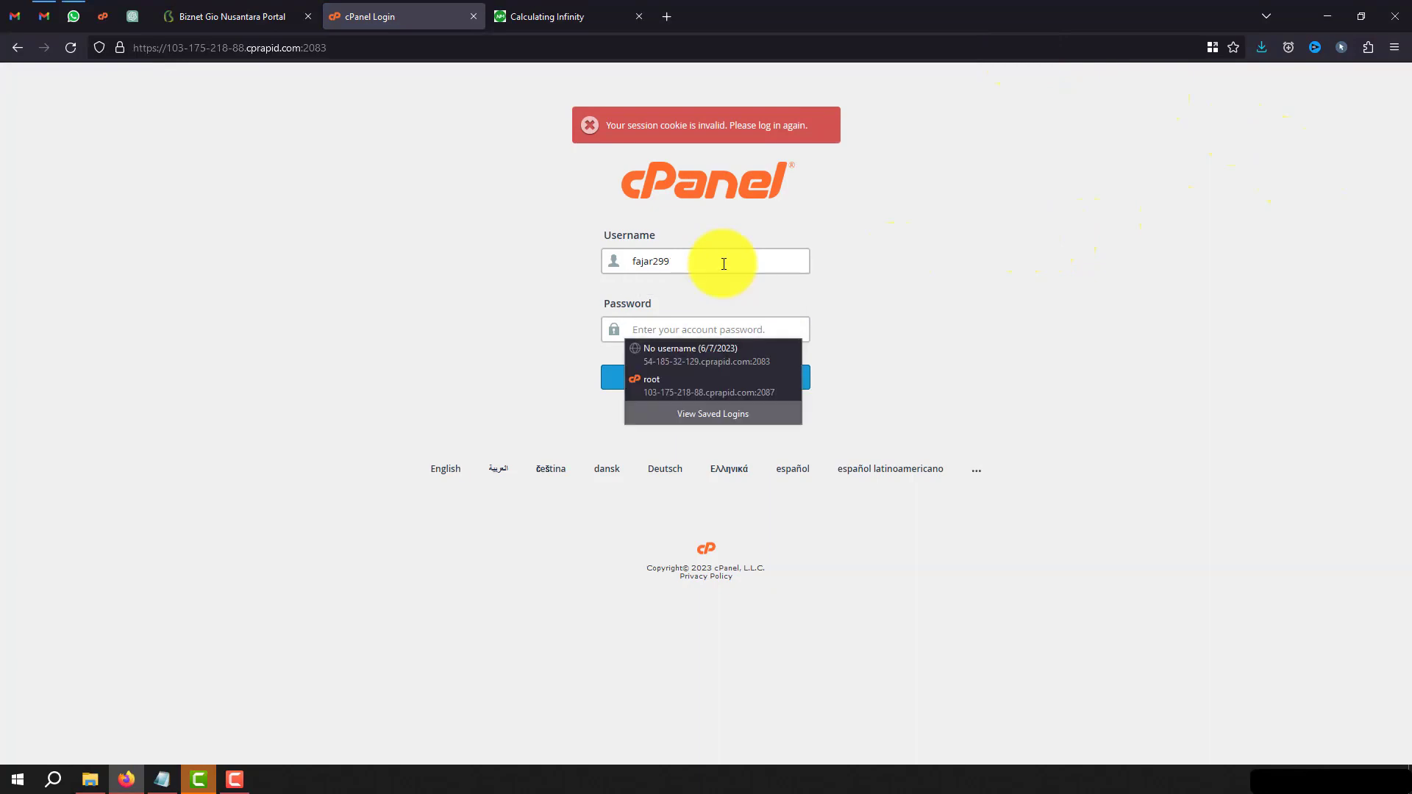
type("************")
key("Return")
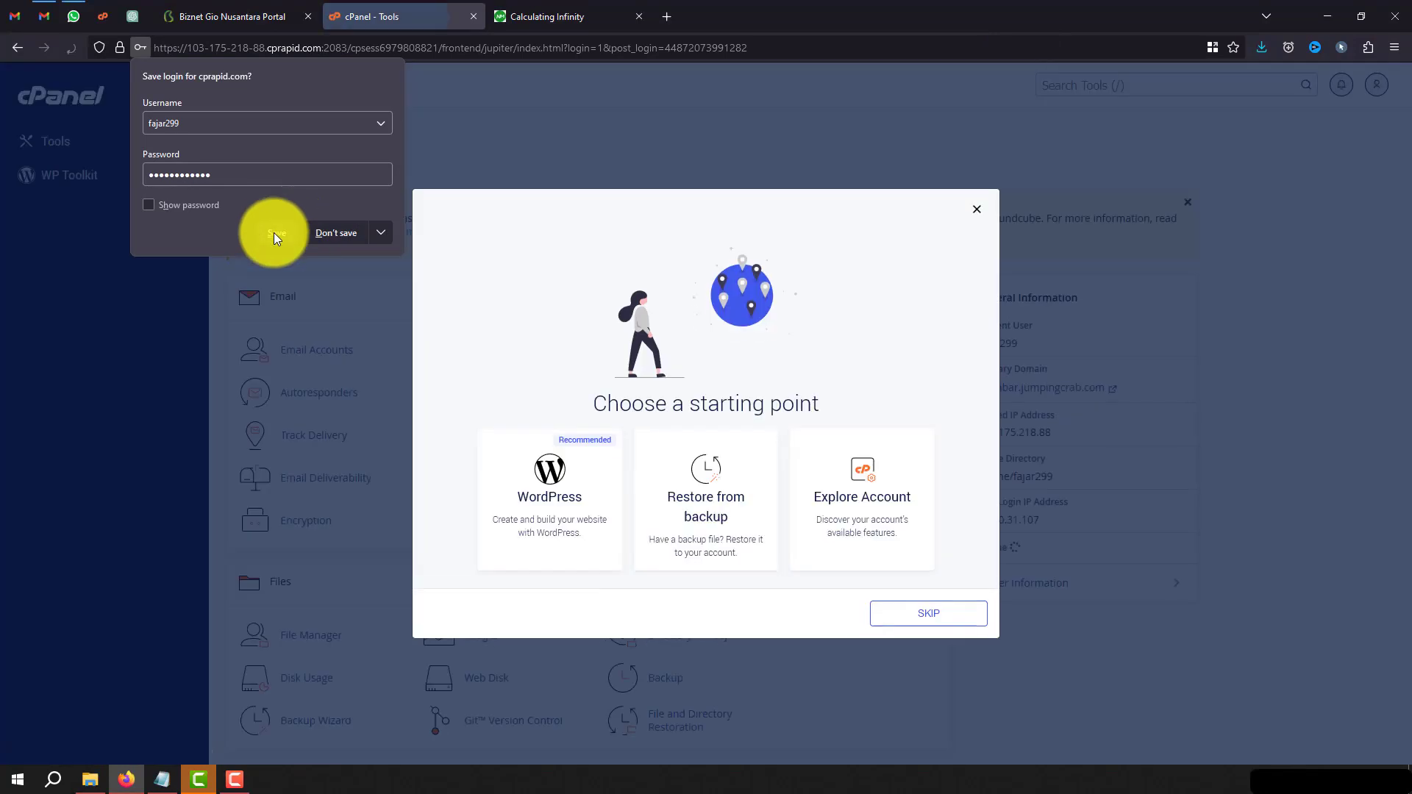
left_click(274, 232)
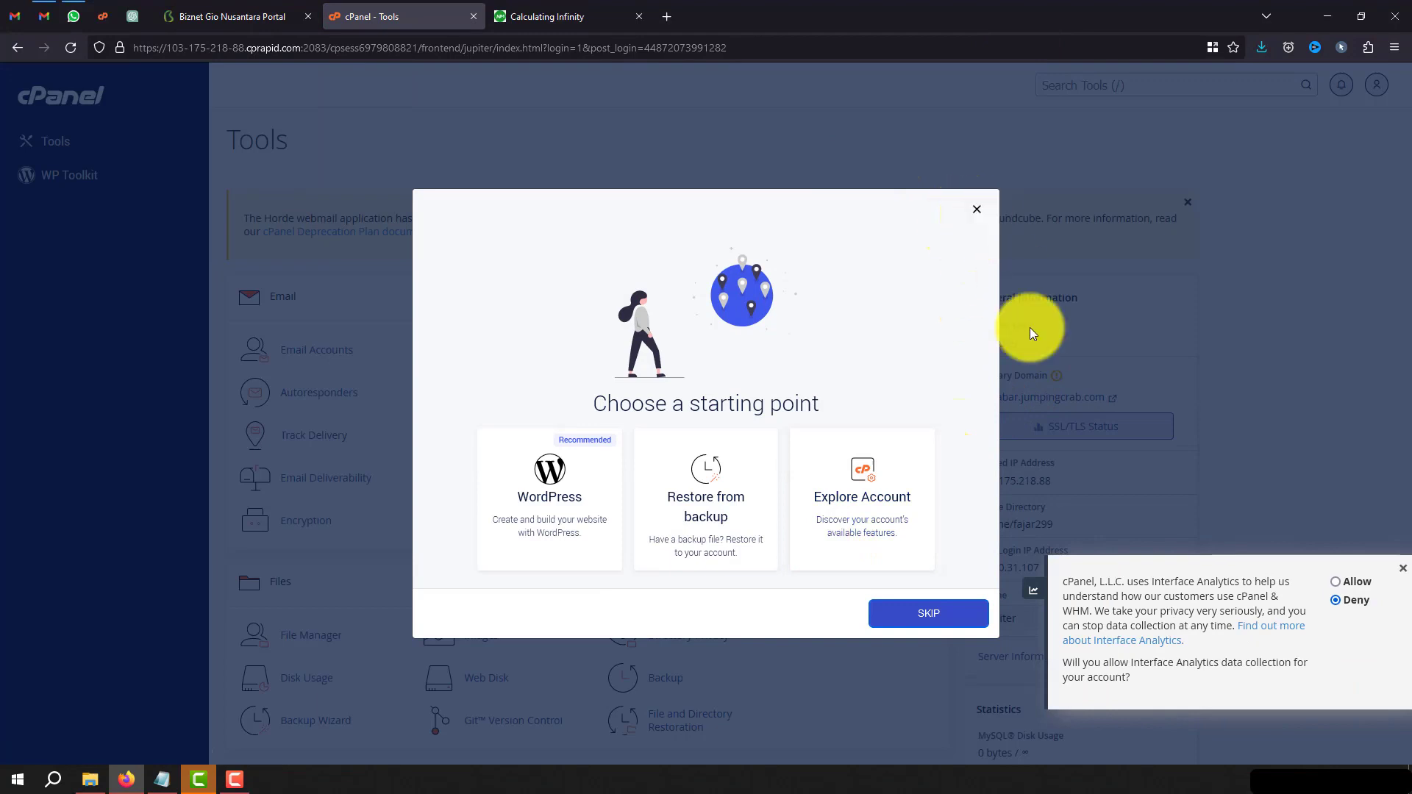
Skip the starting-point choice, dismiss the analytics prompt, and return to the kabar.jumpingcrab.com website.
left_click(948, 611)
left_click(1389, 569)
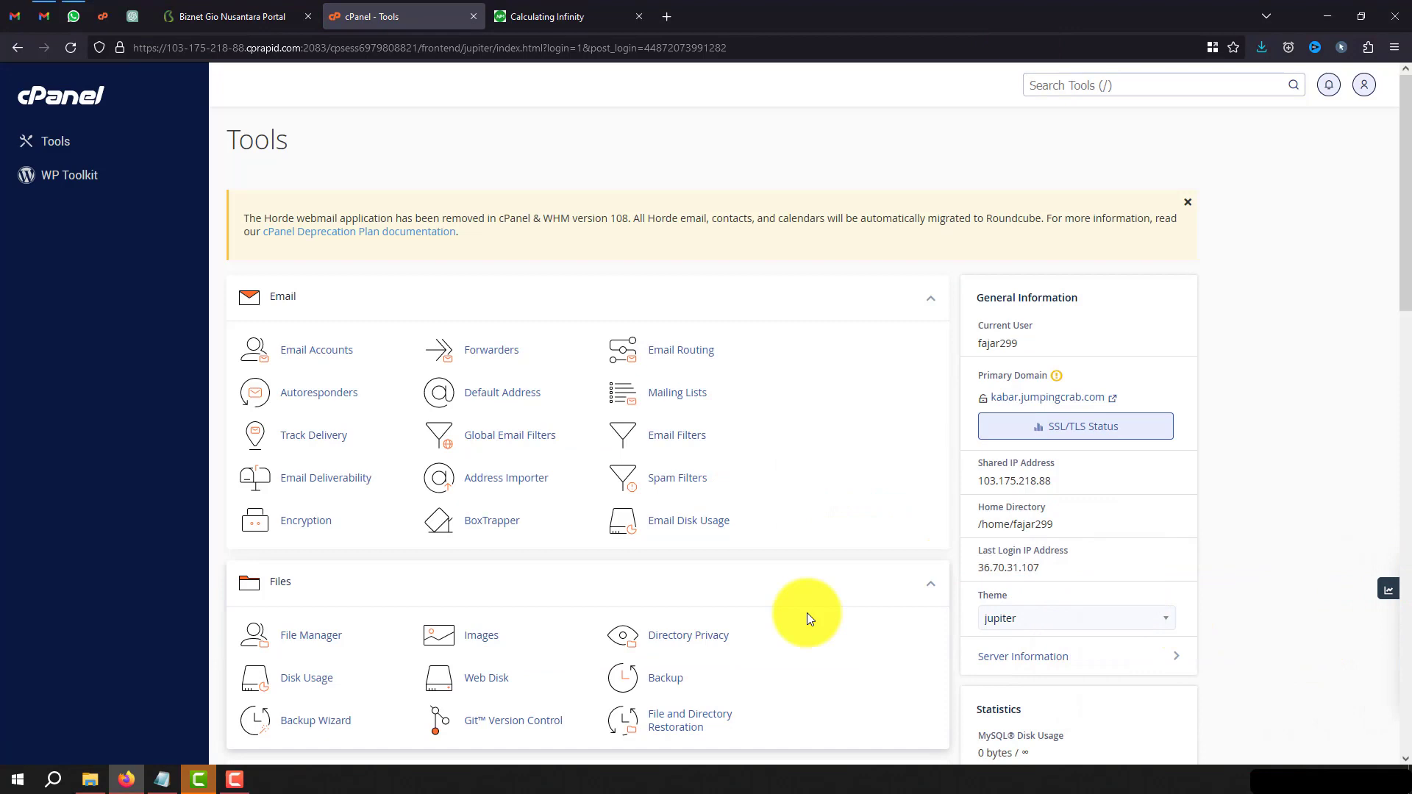
left_click(584, 10)
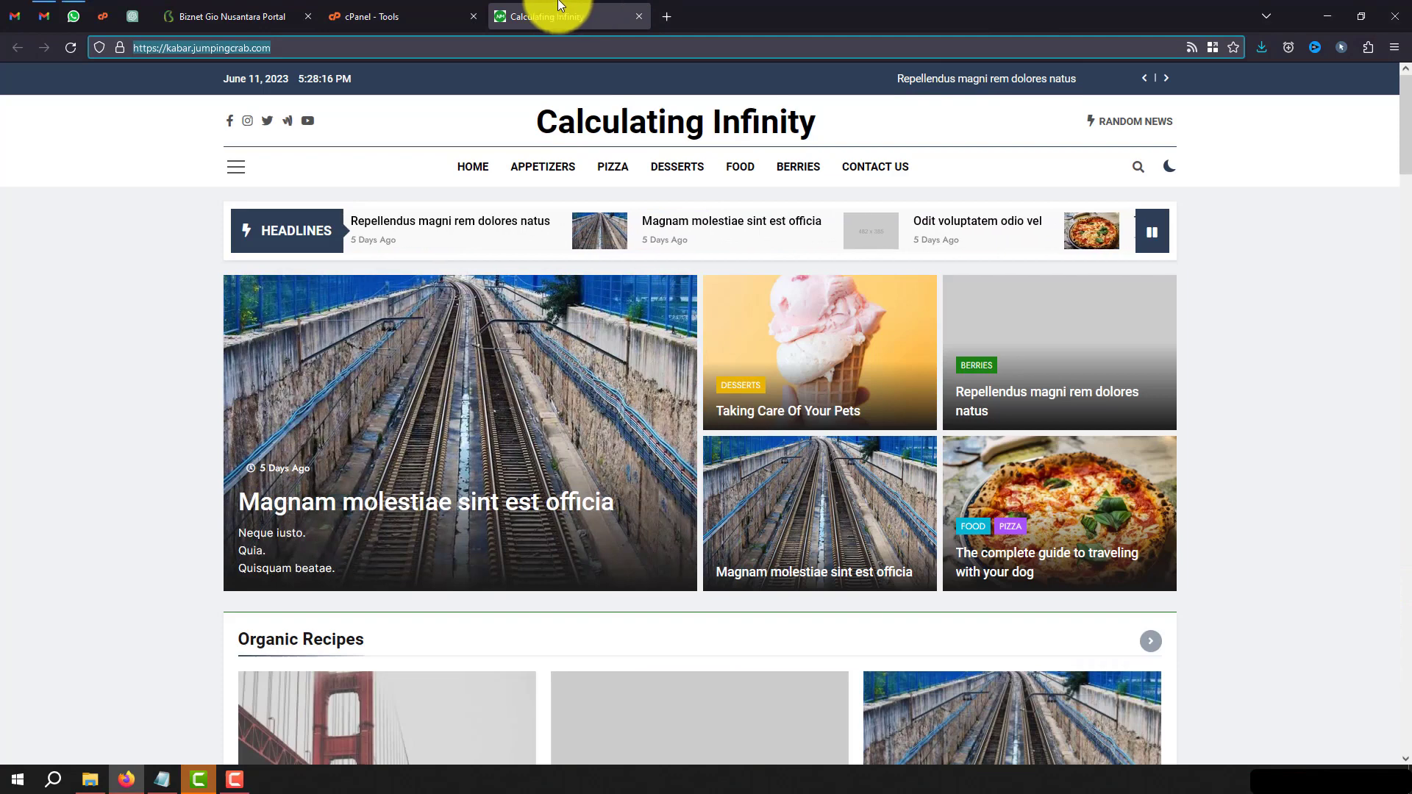
Load the cPanel login at kabar.jumpingcrab.com:2083 in a new tab.
left_click(666, 16)
type("https://kabar.jumpingcrab.com")
type(":2083")
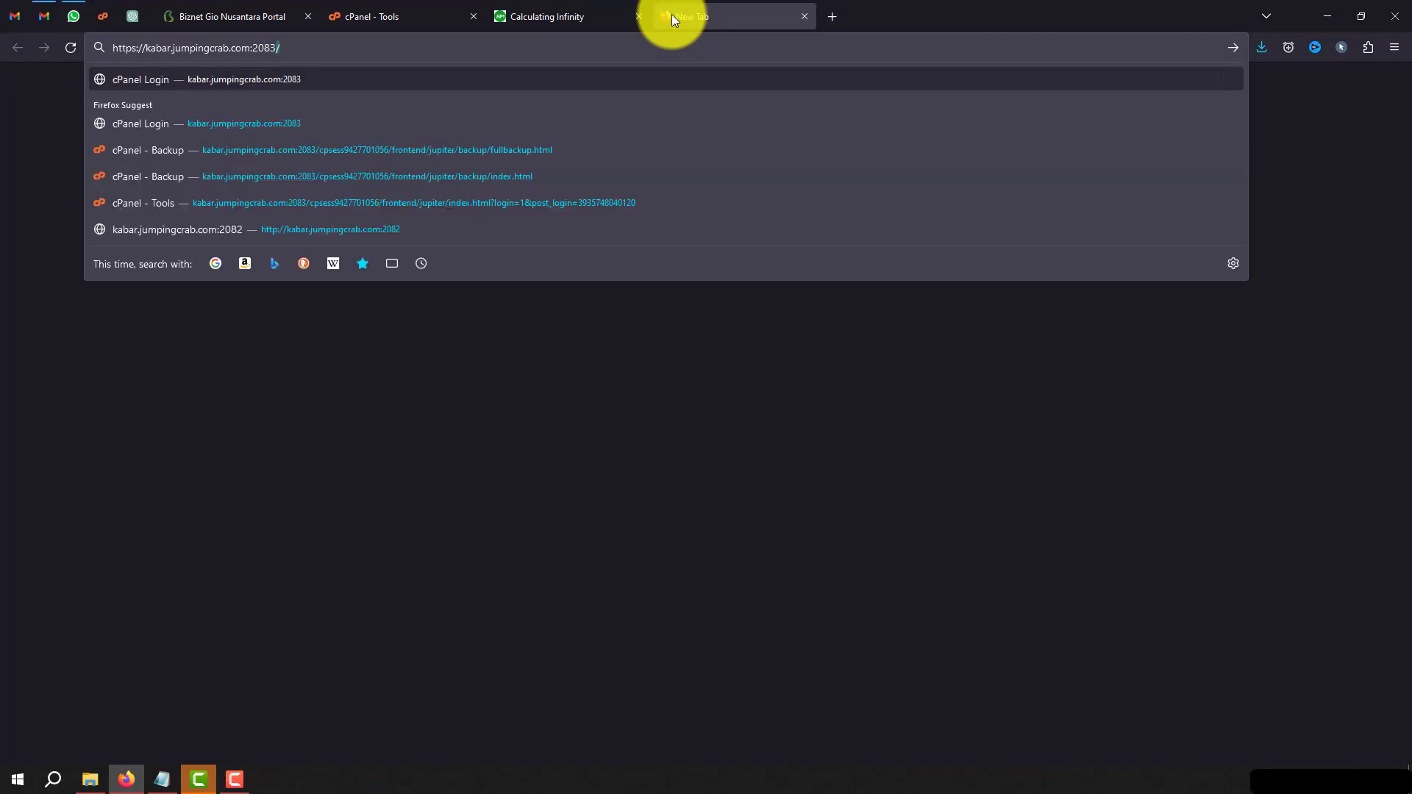
key("Return")
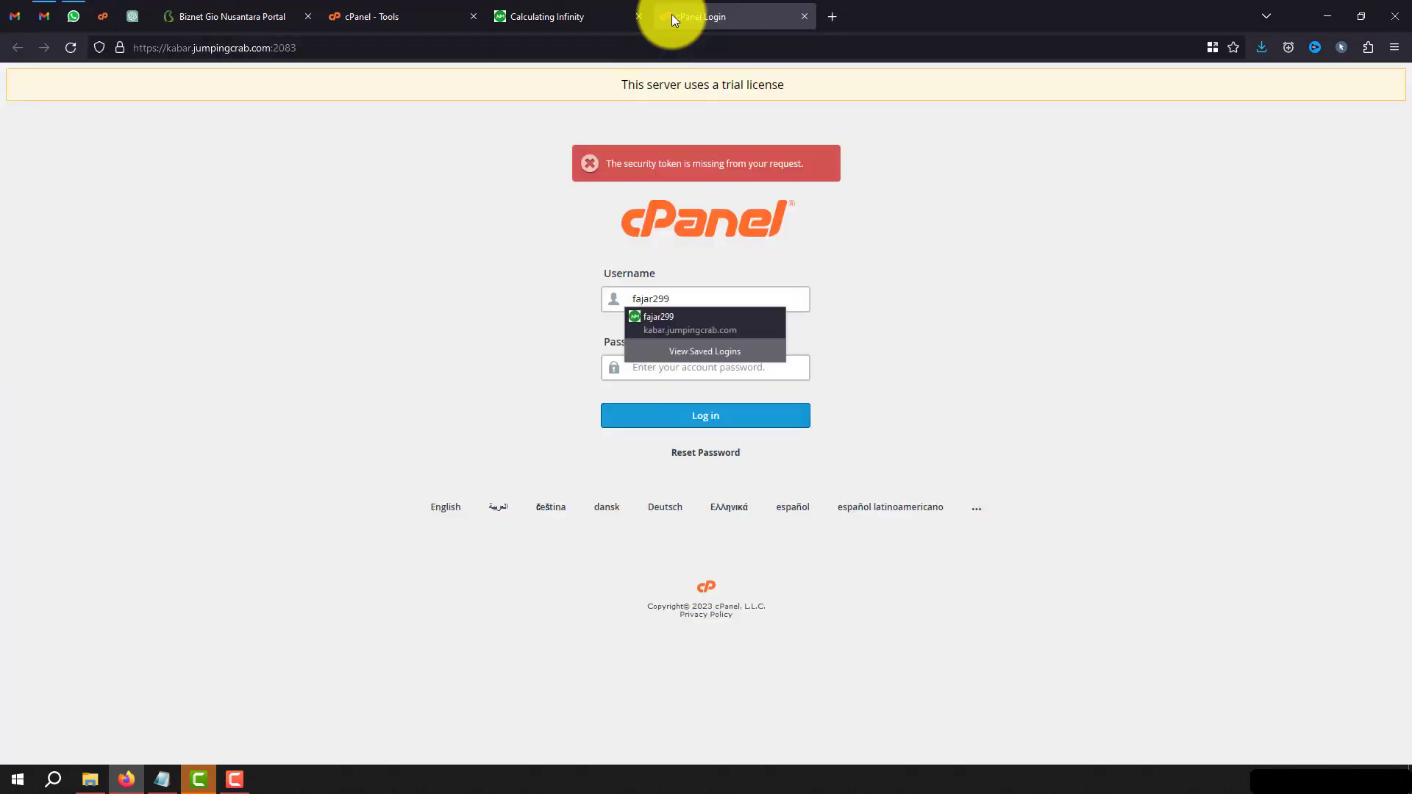
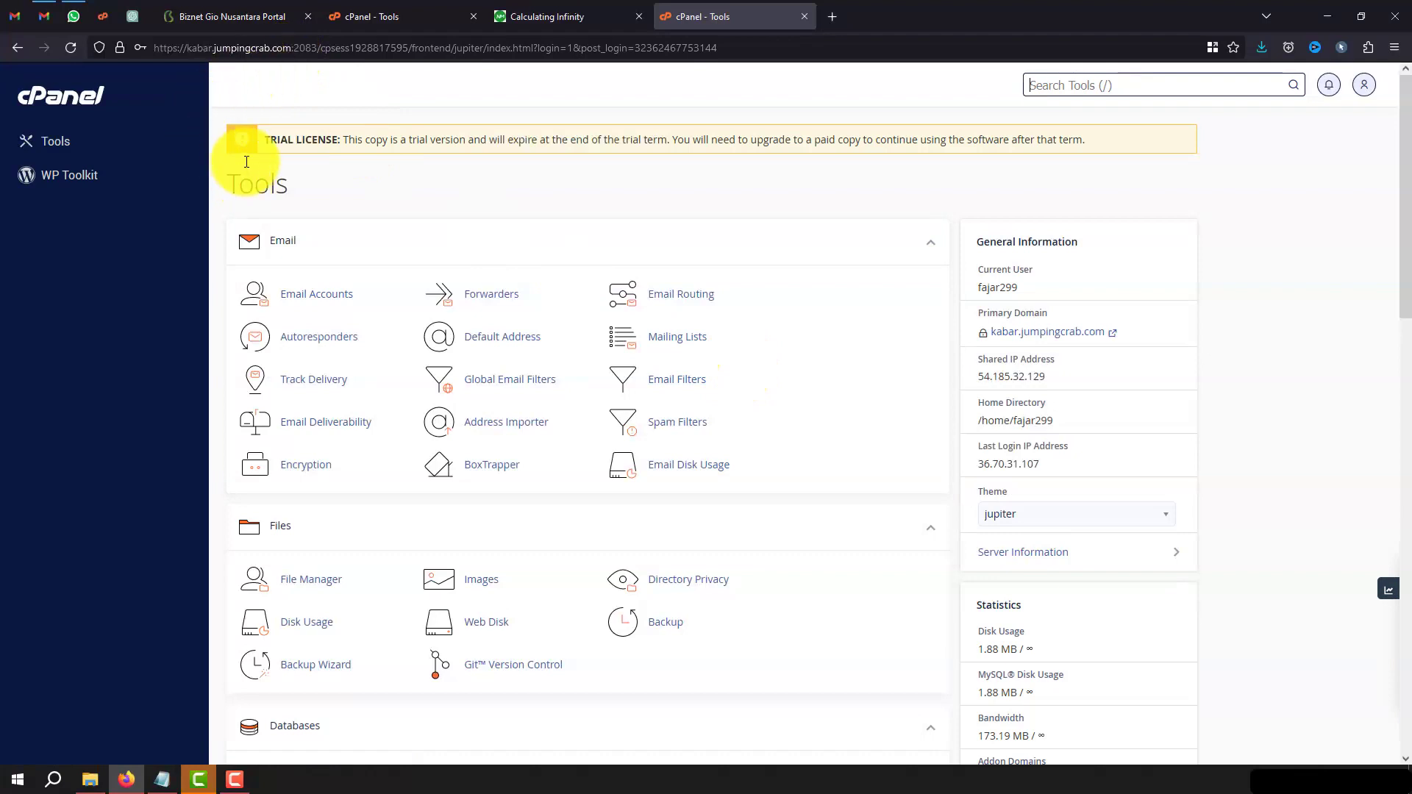
Save the old server's Home Directory backup file, then close its cPanel Backup and live site tabs.
left_click(669, 626)
scroll(663, 622, "down", 3)
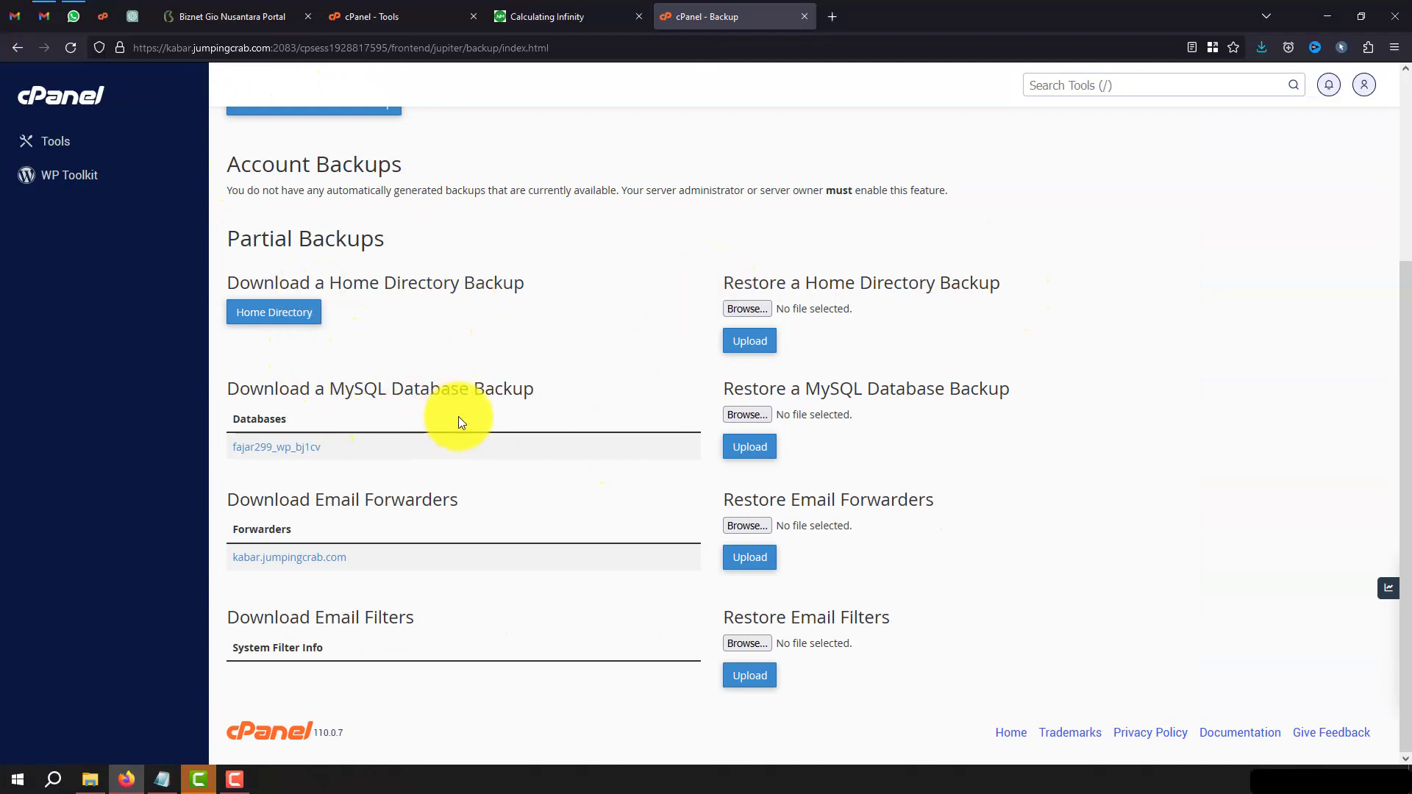
left_click(271, 316)
key("Return")
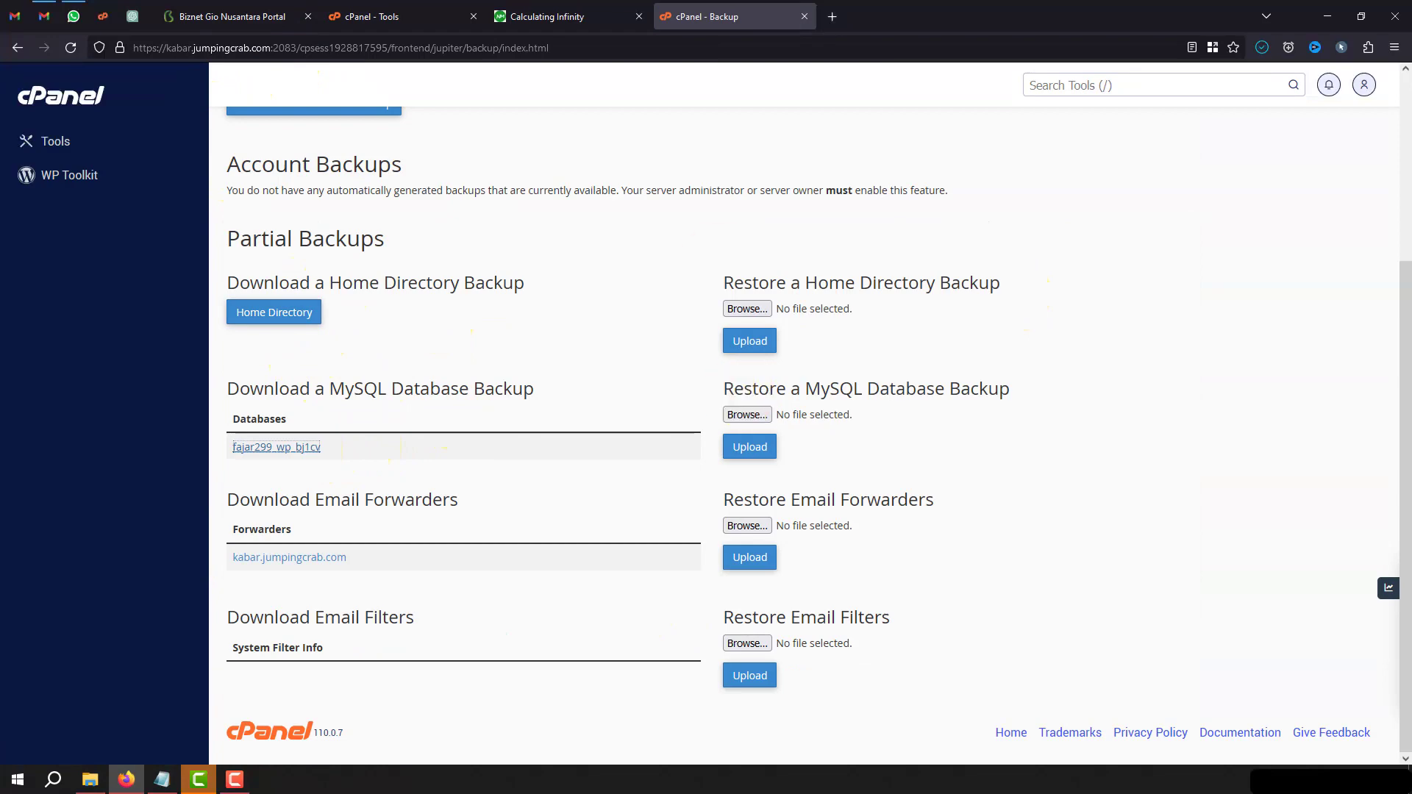
left_click(804, 16)
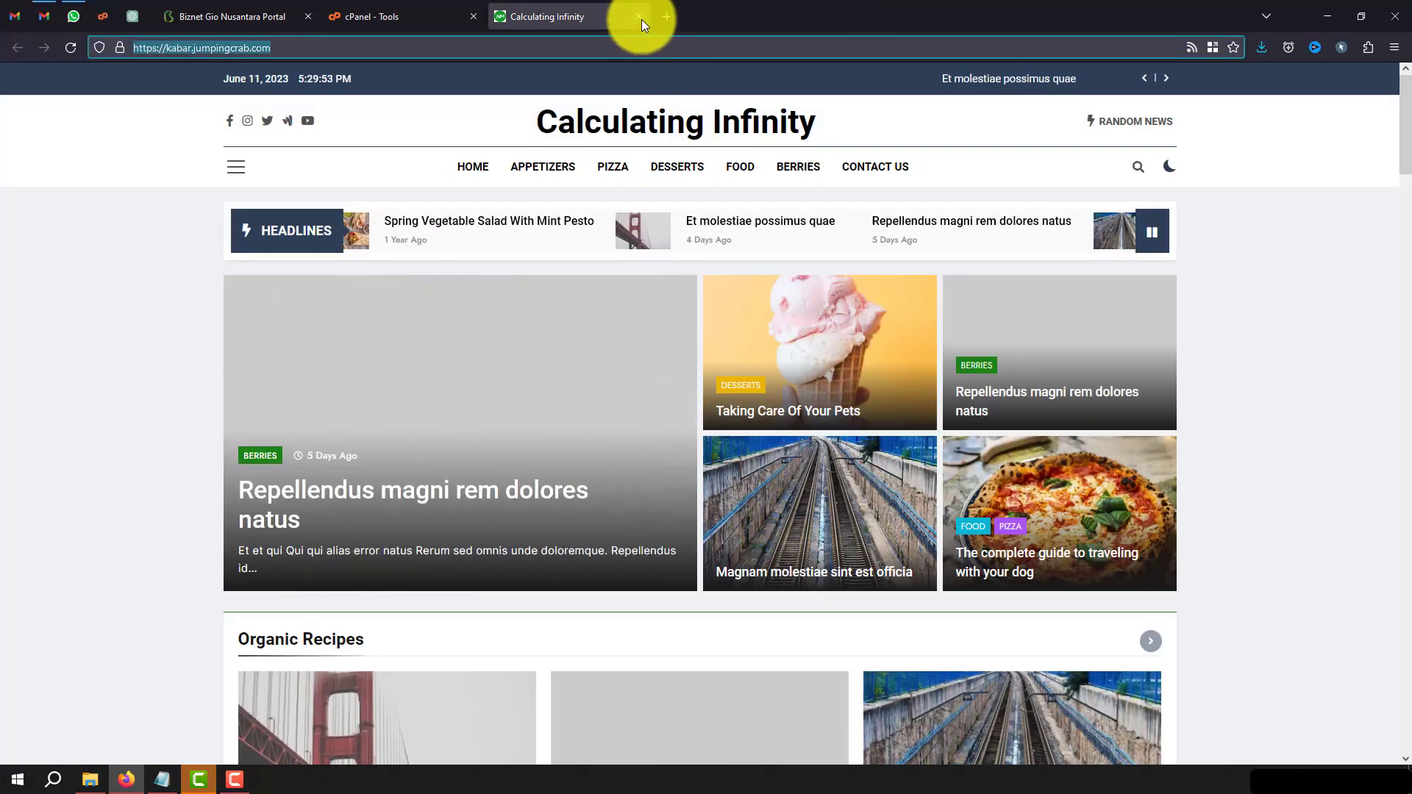
left_click(638, 16)
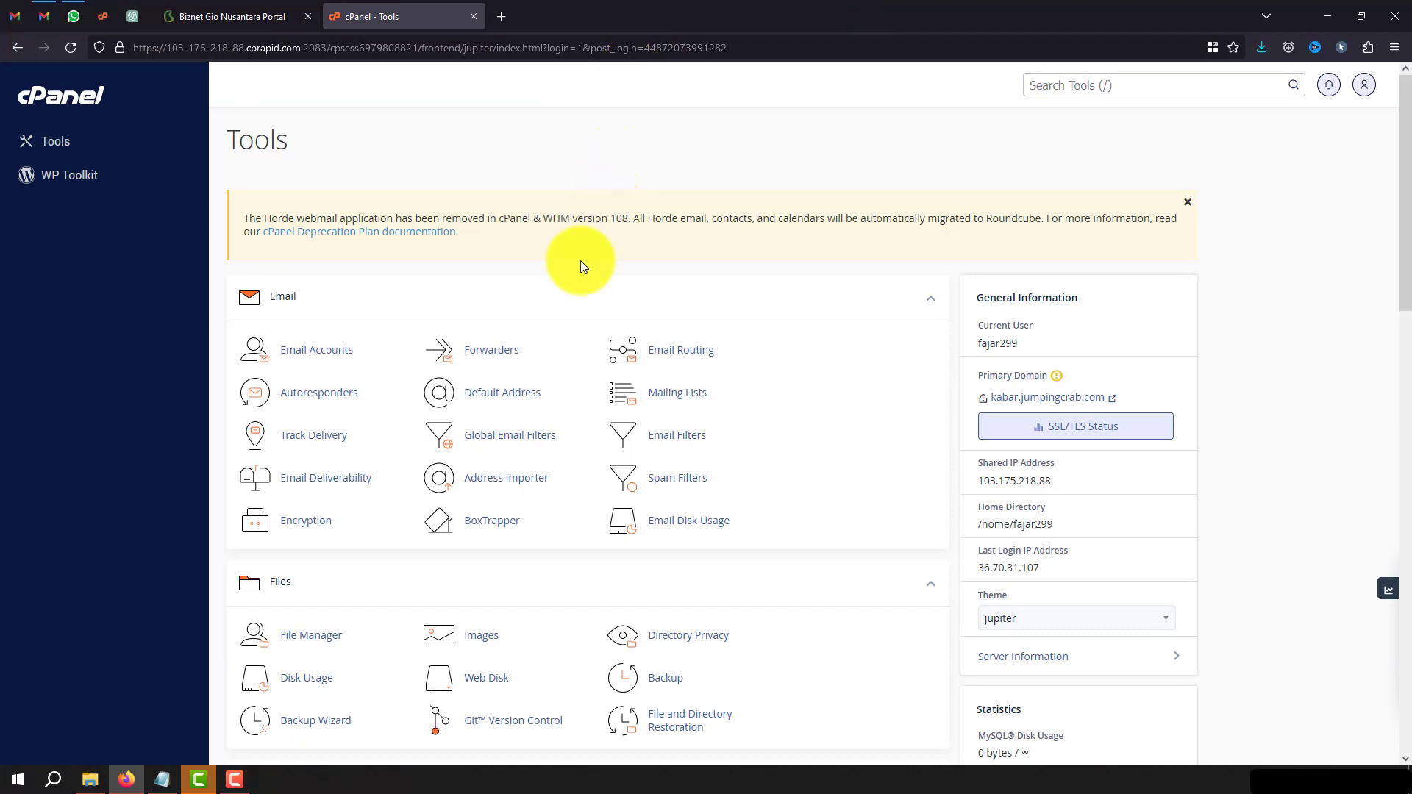
Upload backup-kabar.jumpingcrab.com-6-11-2023.tar.gz under Restore a Home Directory Backup on the new server.
scroll(839, 440, "down", 3)
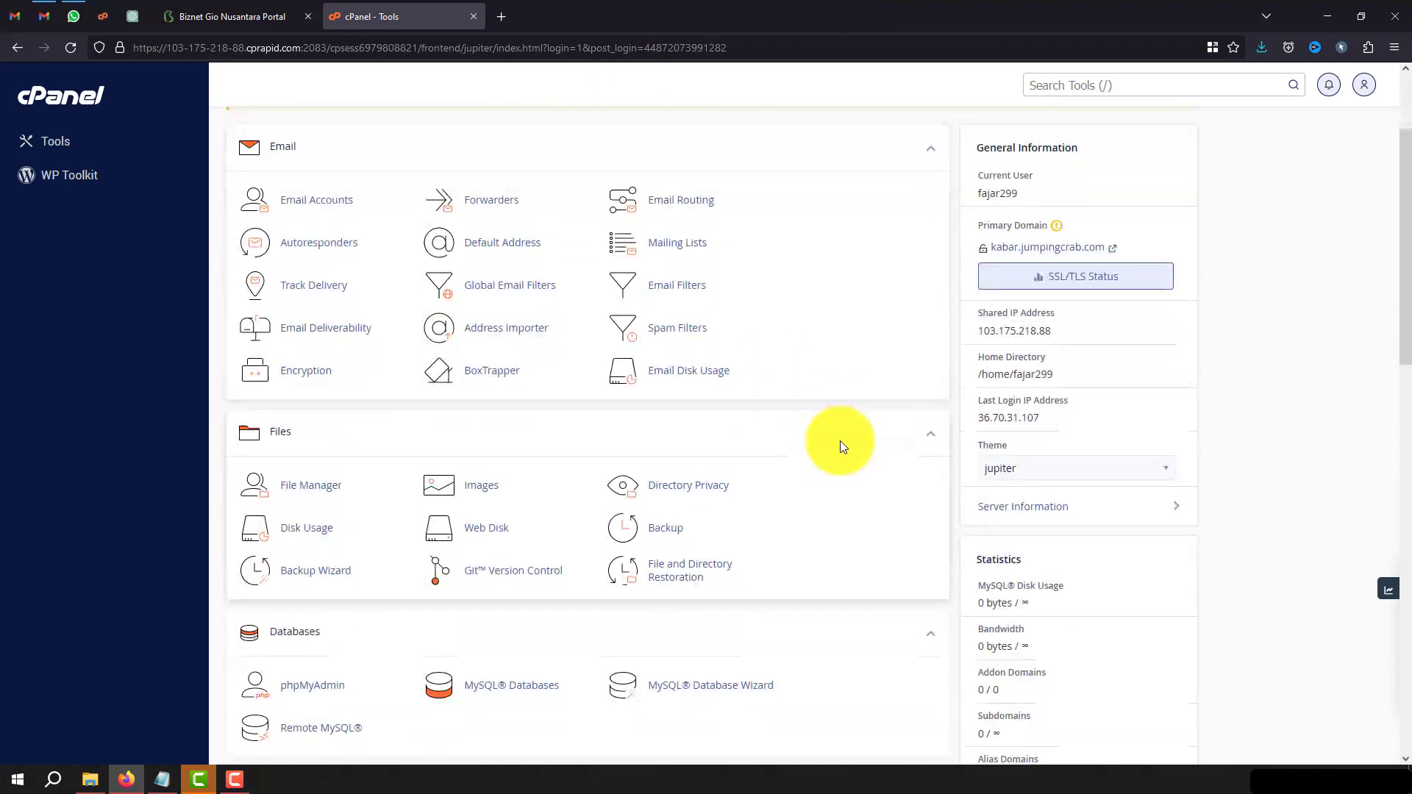
left_click(666, 530)
left_click(760, 369)
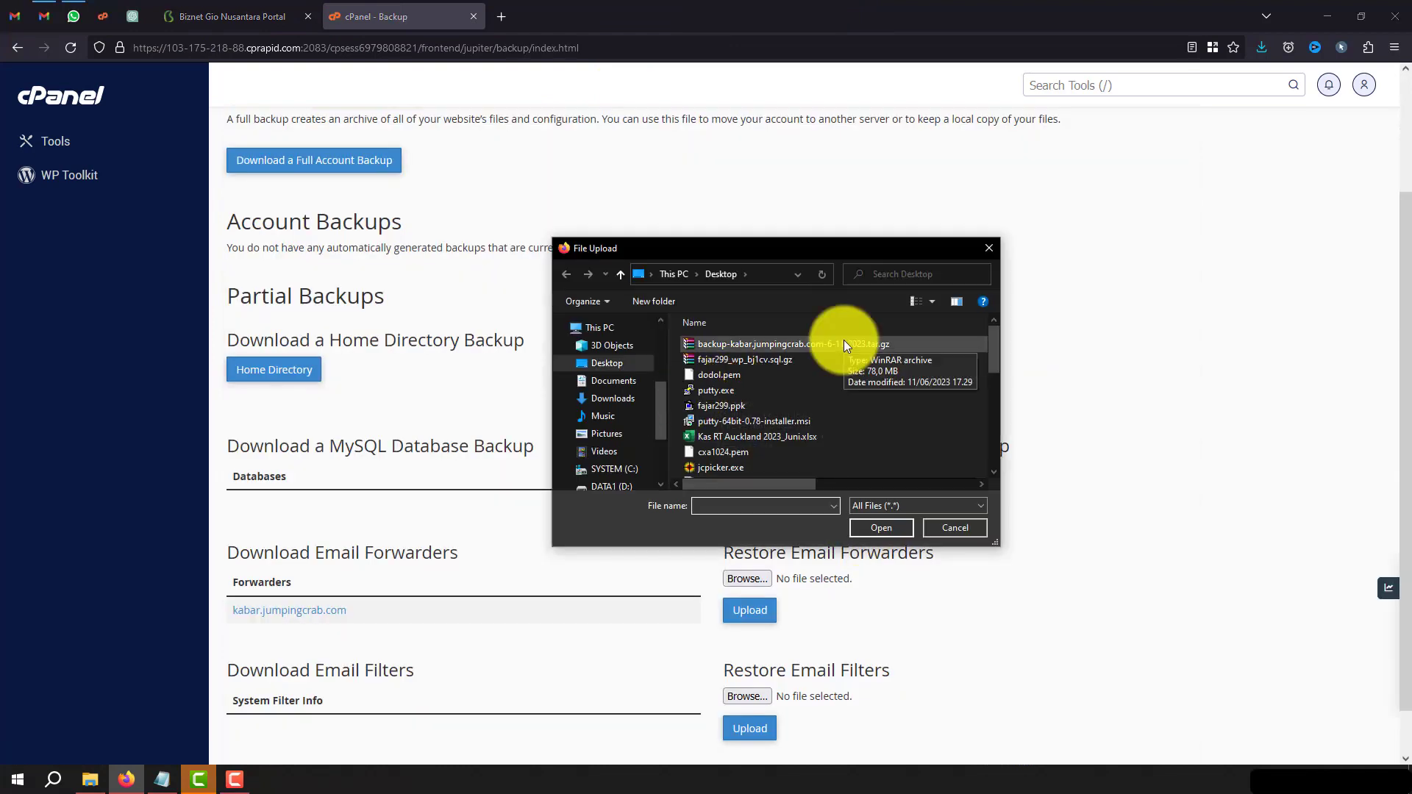
double_click(844, 343)
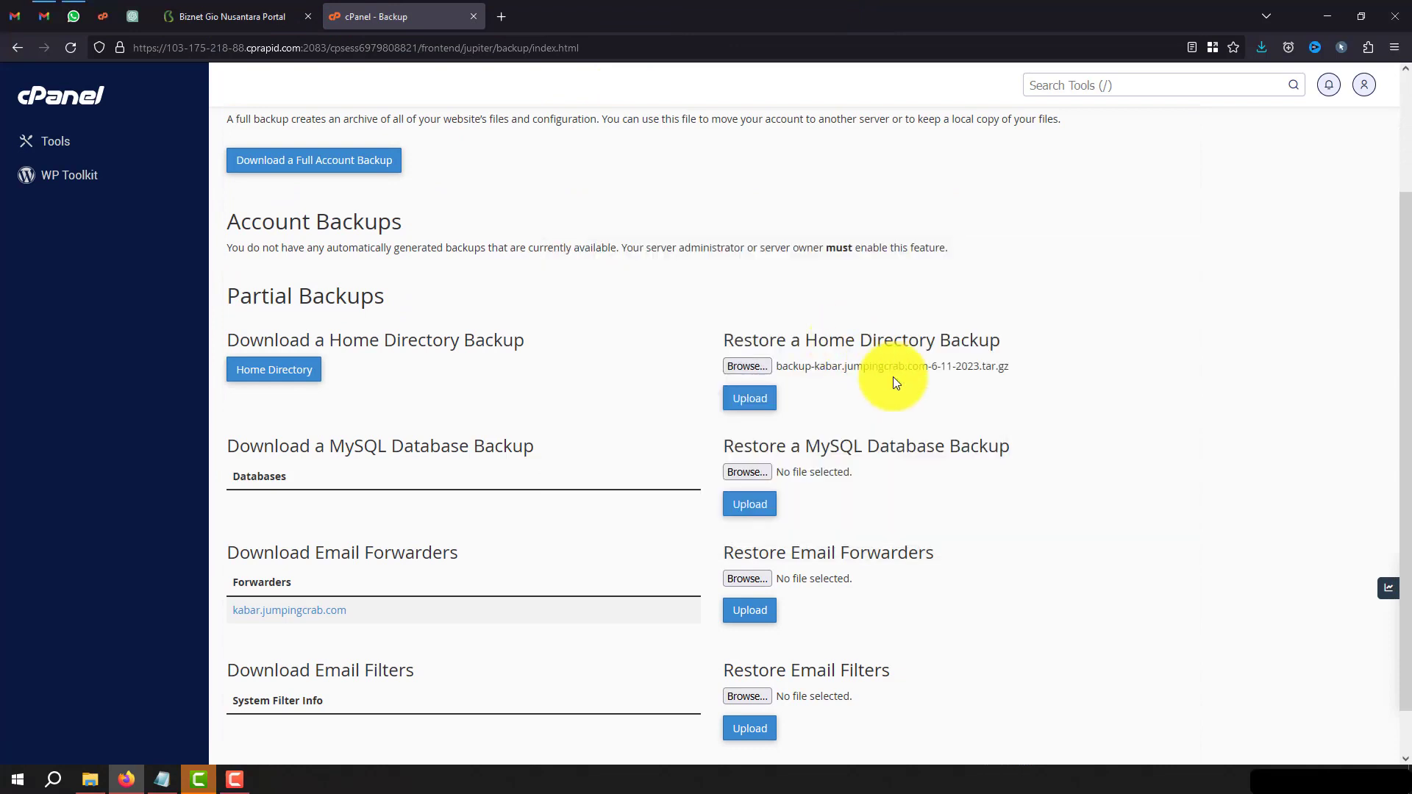
left_click(749, 398)
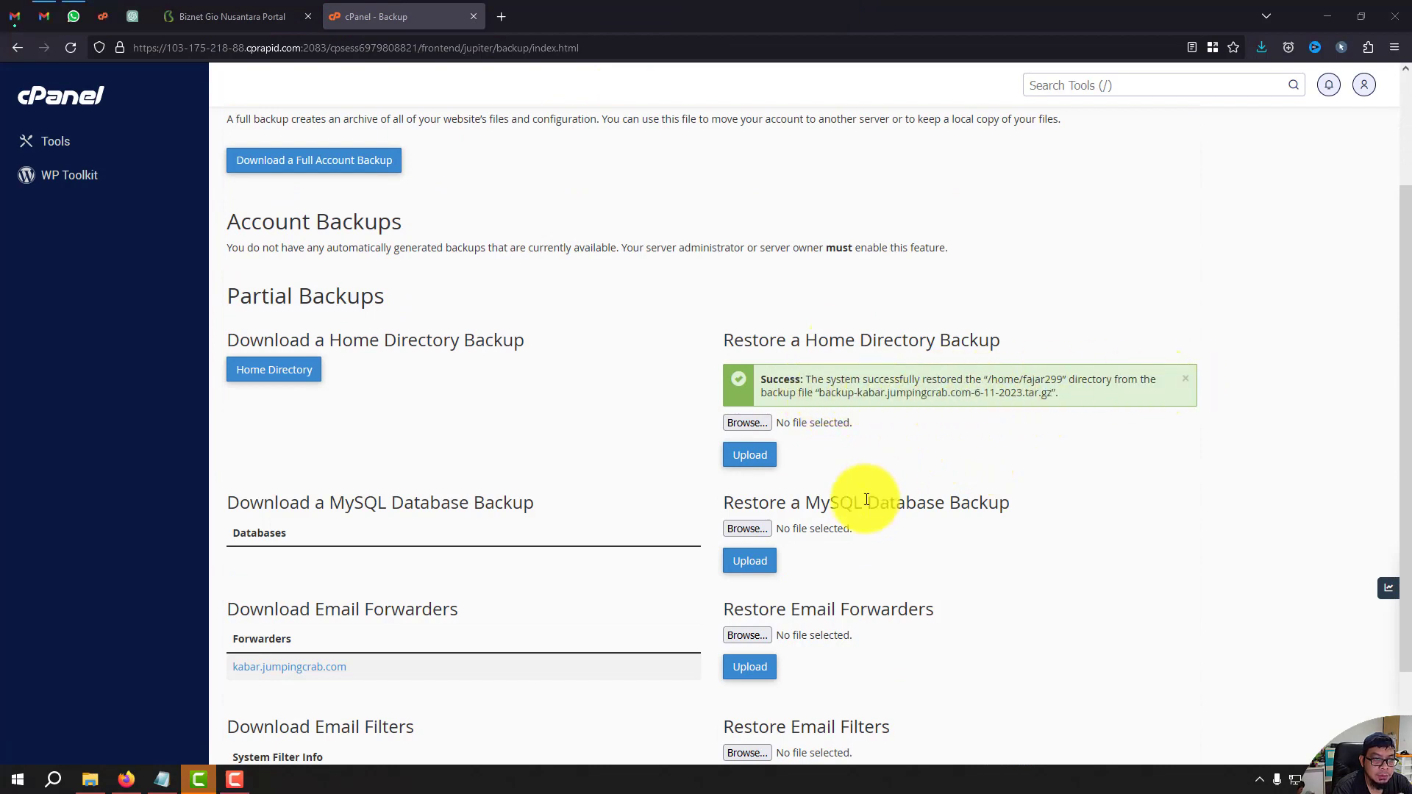
scroll(853, 515, "down", 1)
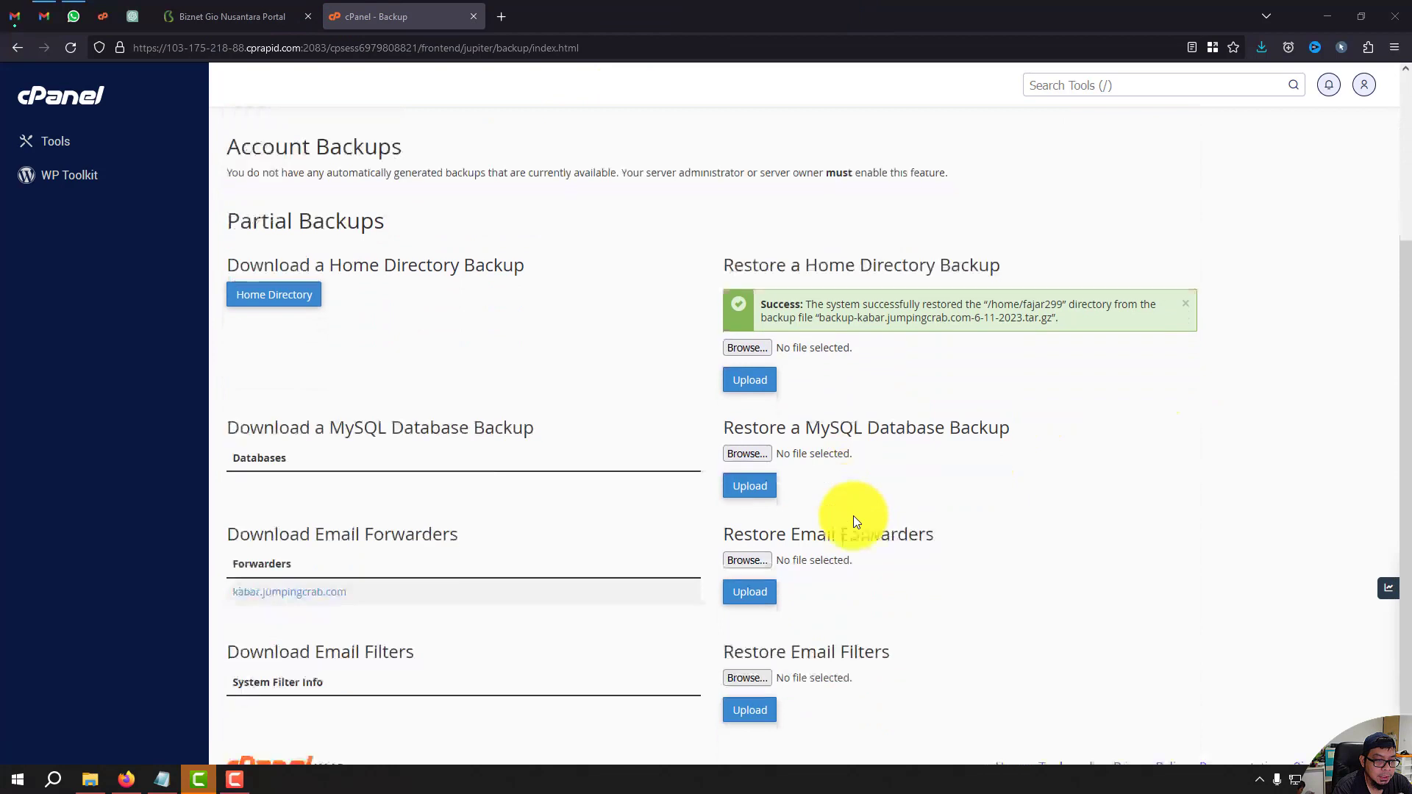
Upload fajar299_wp_bj1cv.sql.gz under Restore a MySQL Database Backup.
left_click(755, 453)
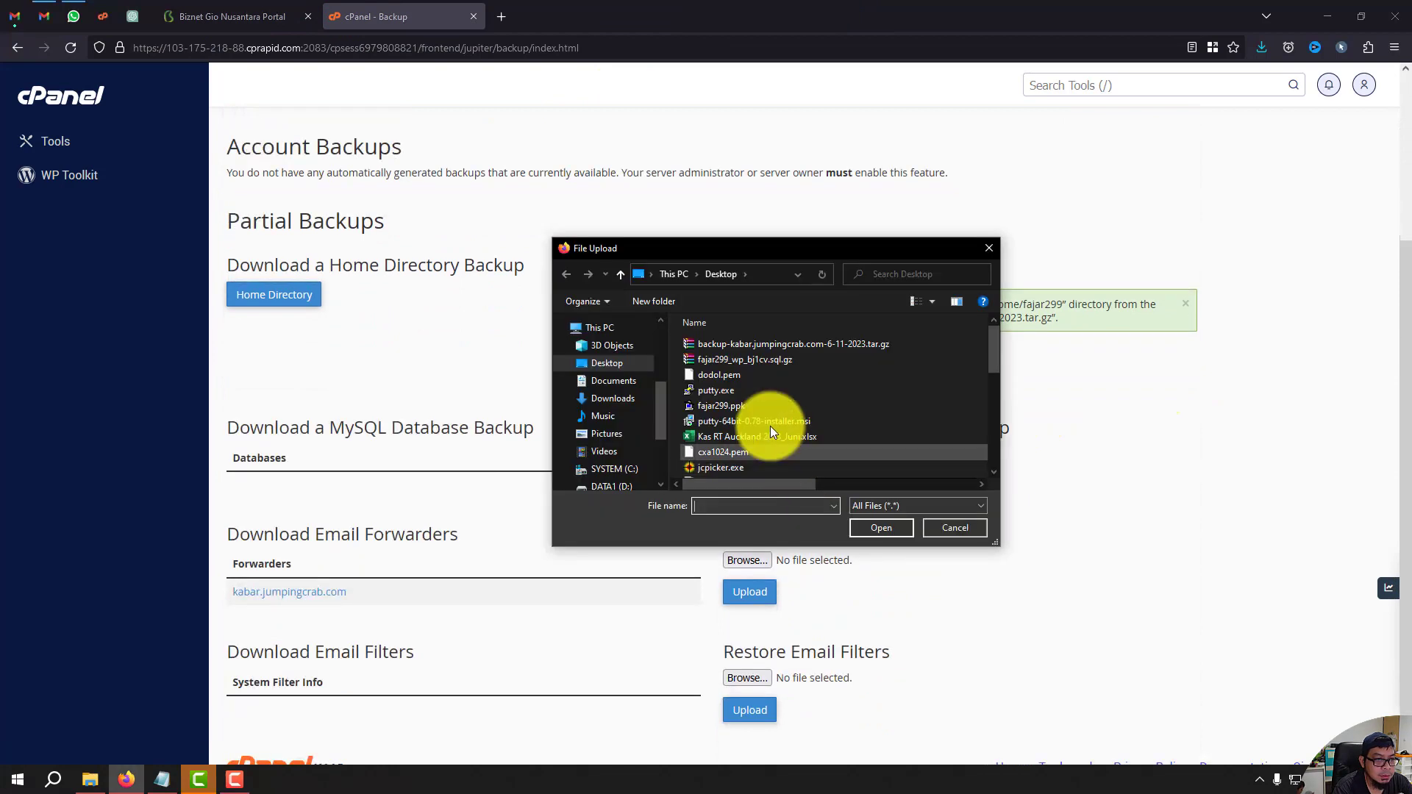
double_click(775, 364)
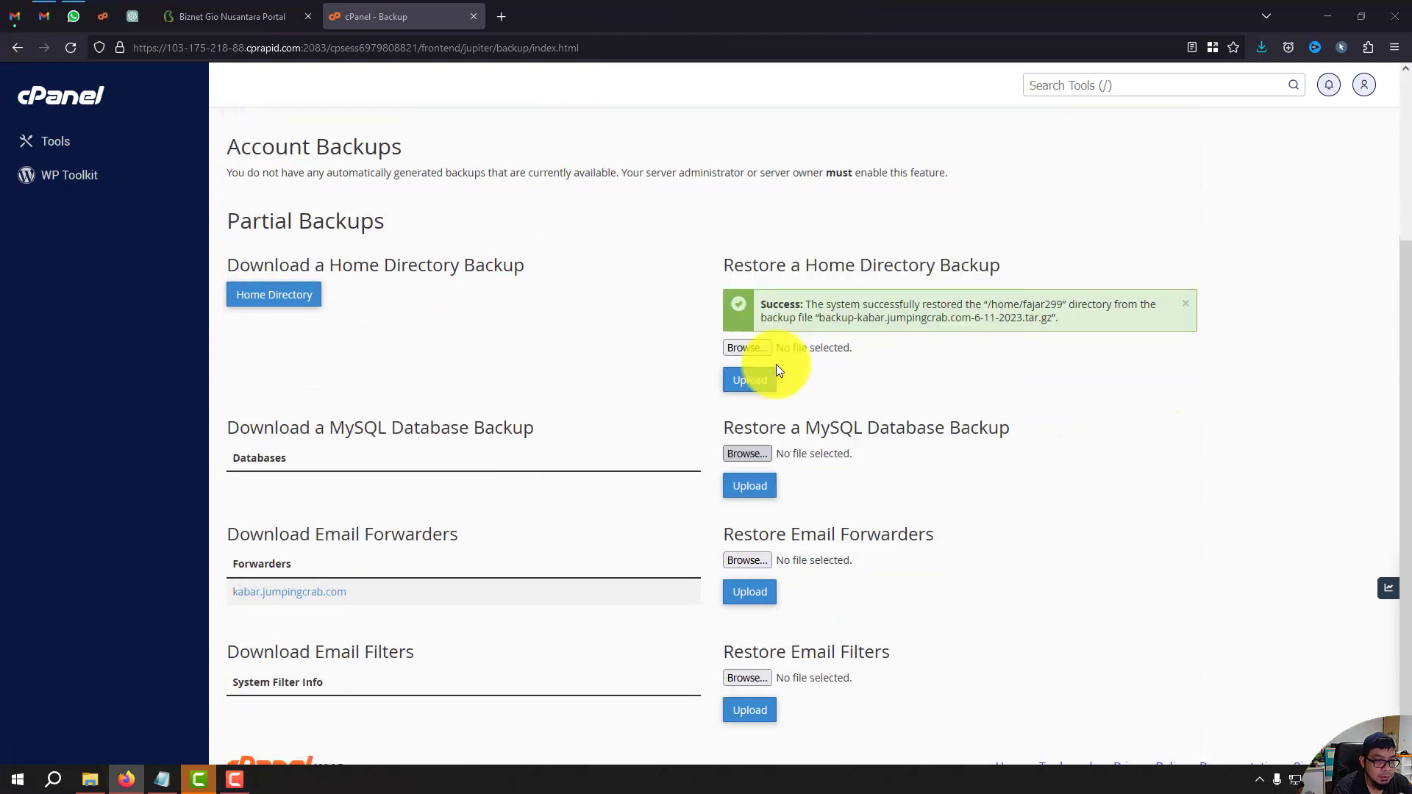
left_click(772, 489)
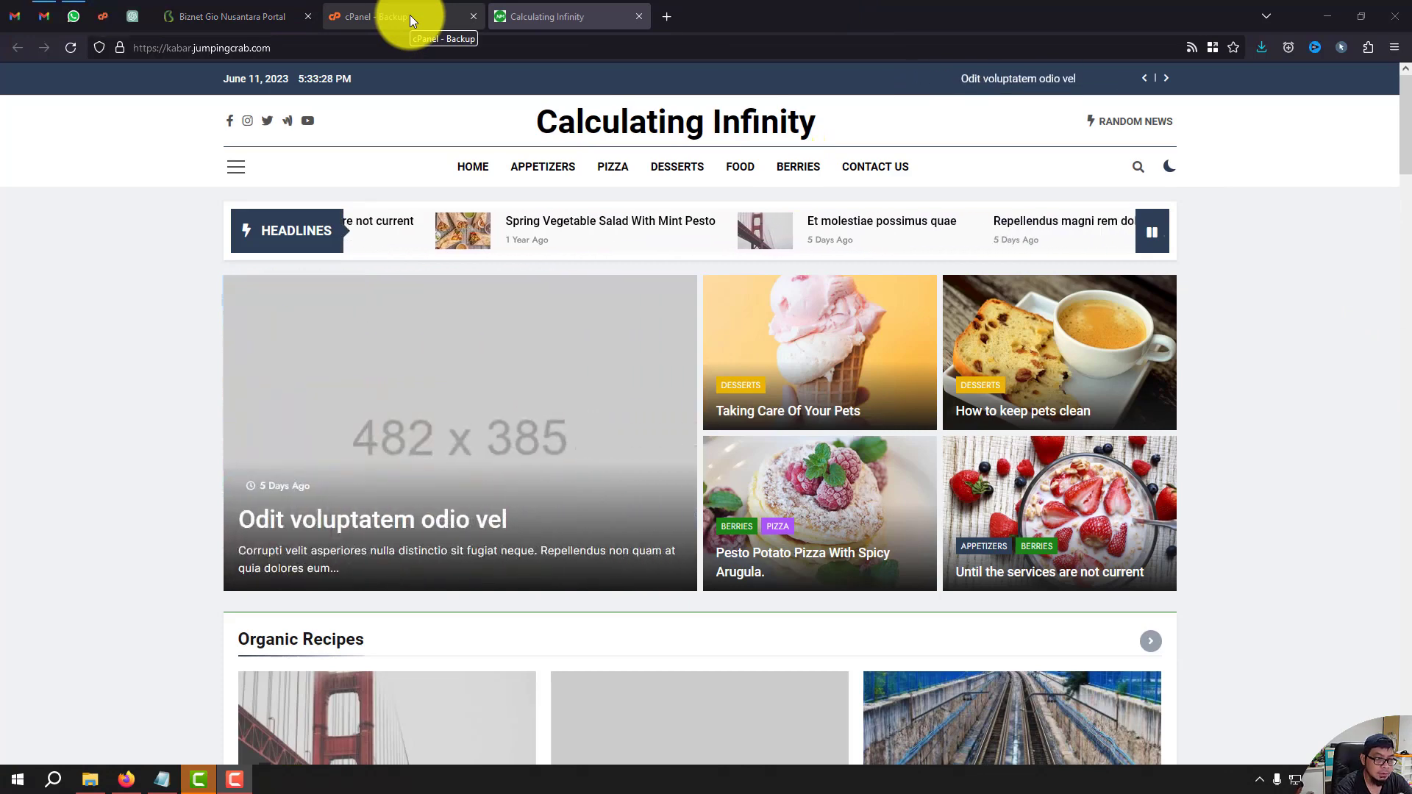
Copy the new VPS's Public IP from the Biznet Gio hosting portal.
left_click(368, 3)
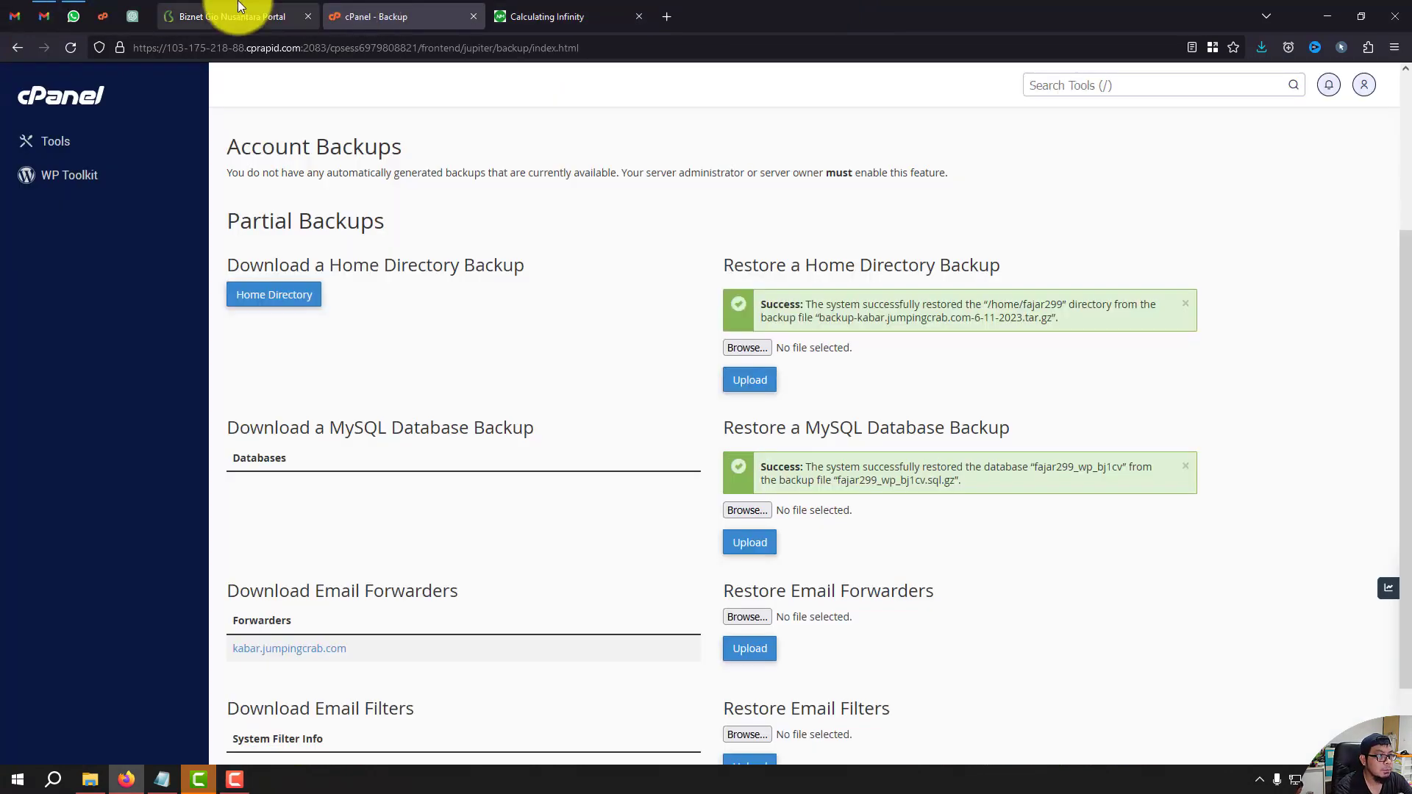
left_click(238, 3)
left_click(819, 596)
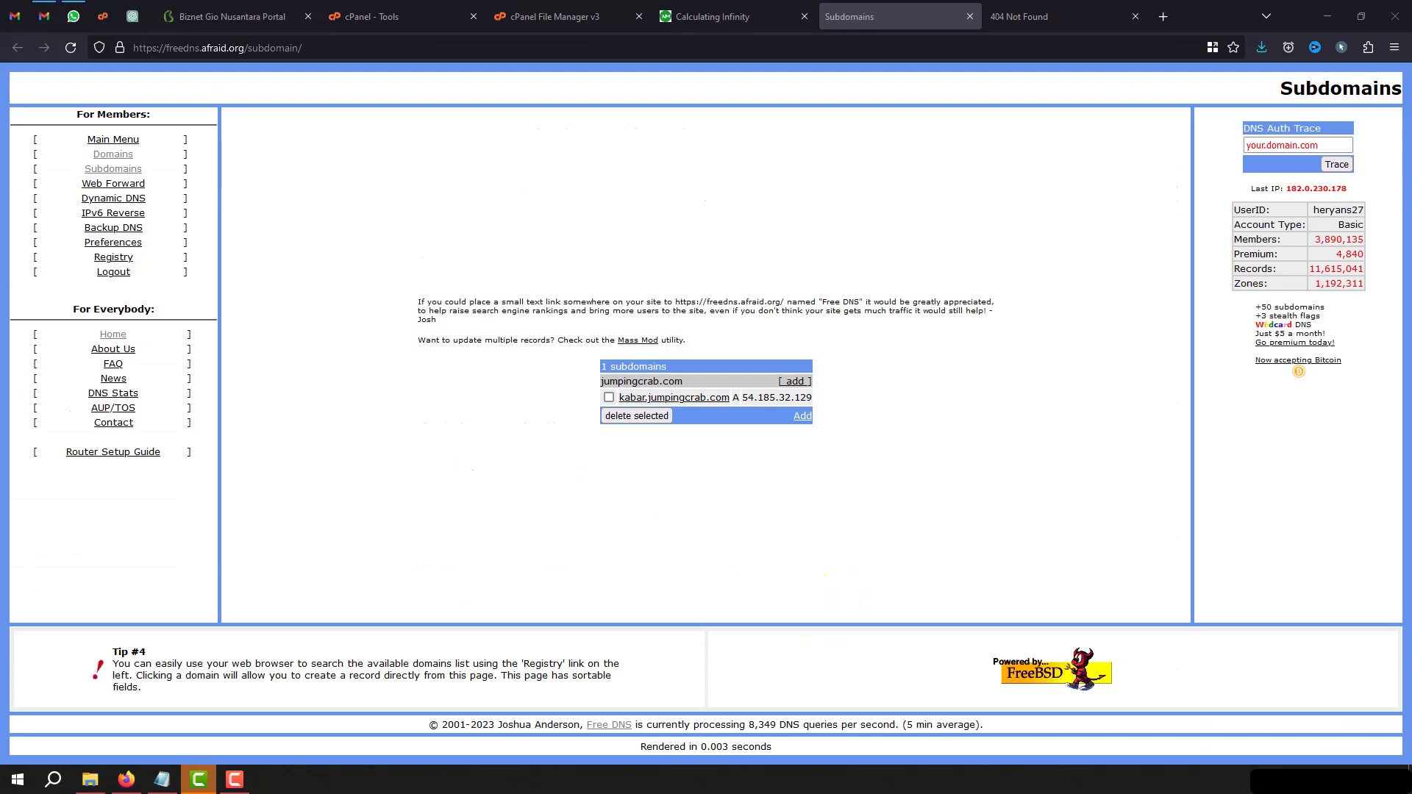
Change kabar.jumpingcrab.com's A record destination from 54.185.32.129 to 103.175.218.88 and save it.
left_click(693, 399)
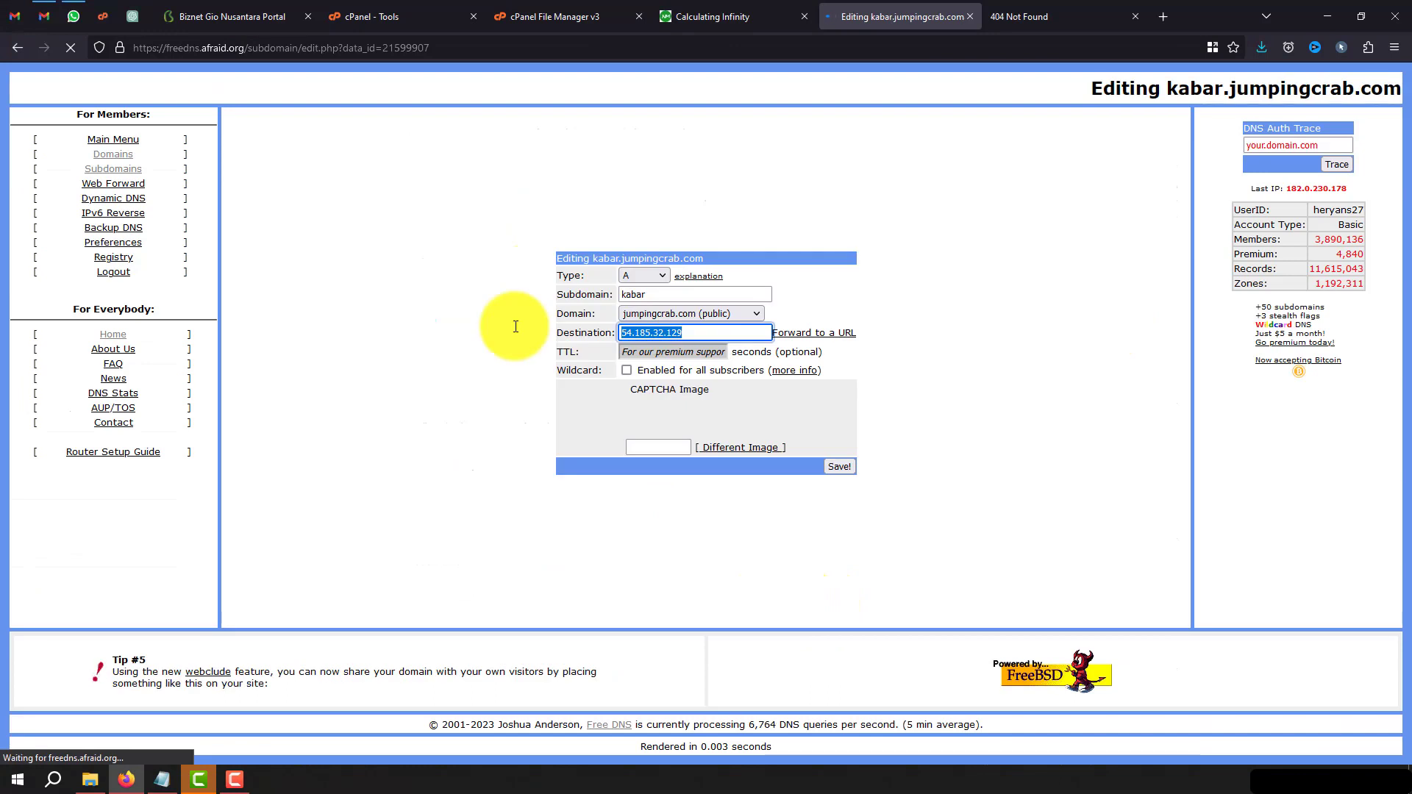
key("ctrl+v")
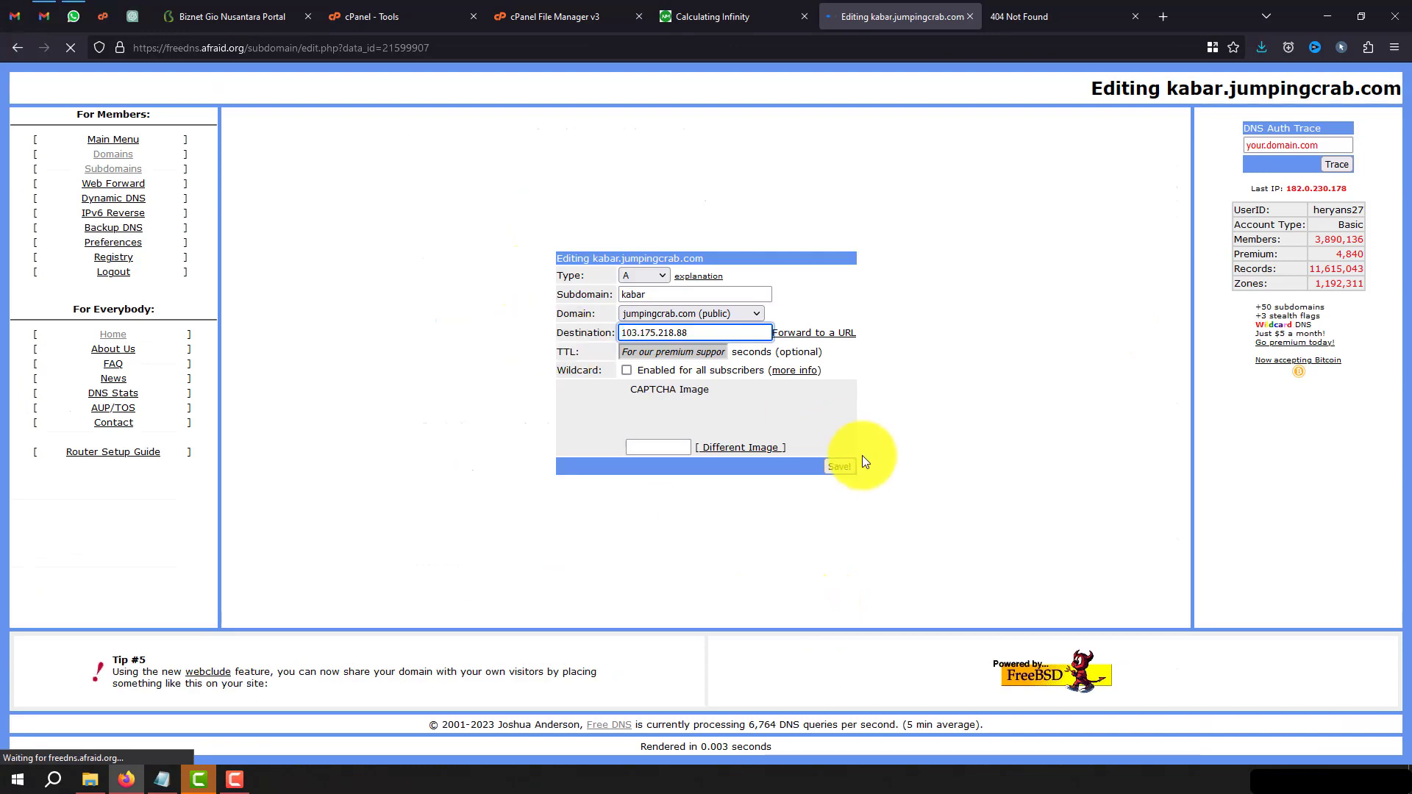
left_click(839, 466)
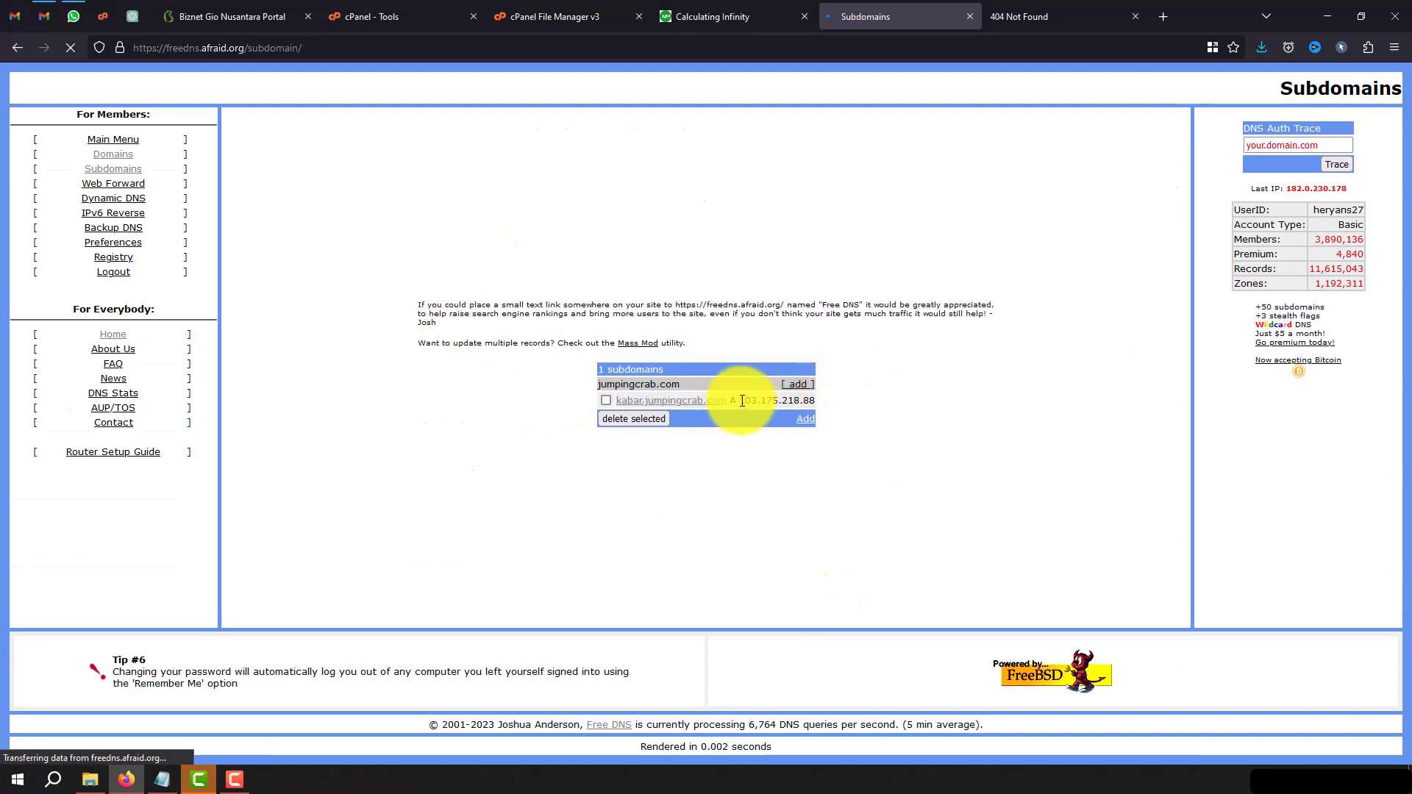
left_click_drag(739, 402, 842, 401)
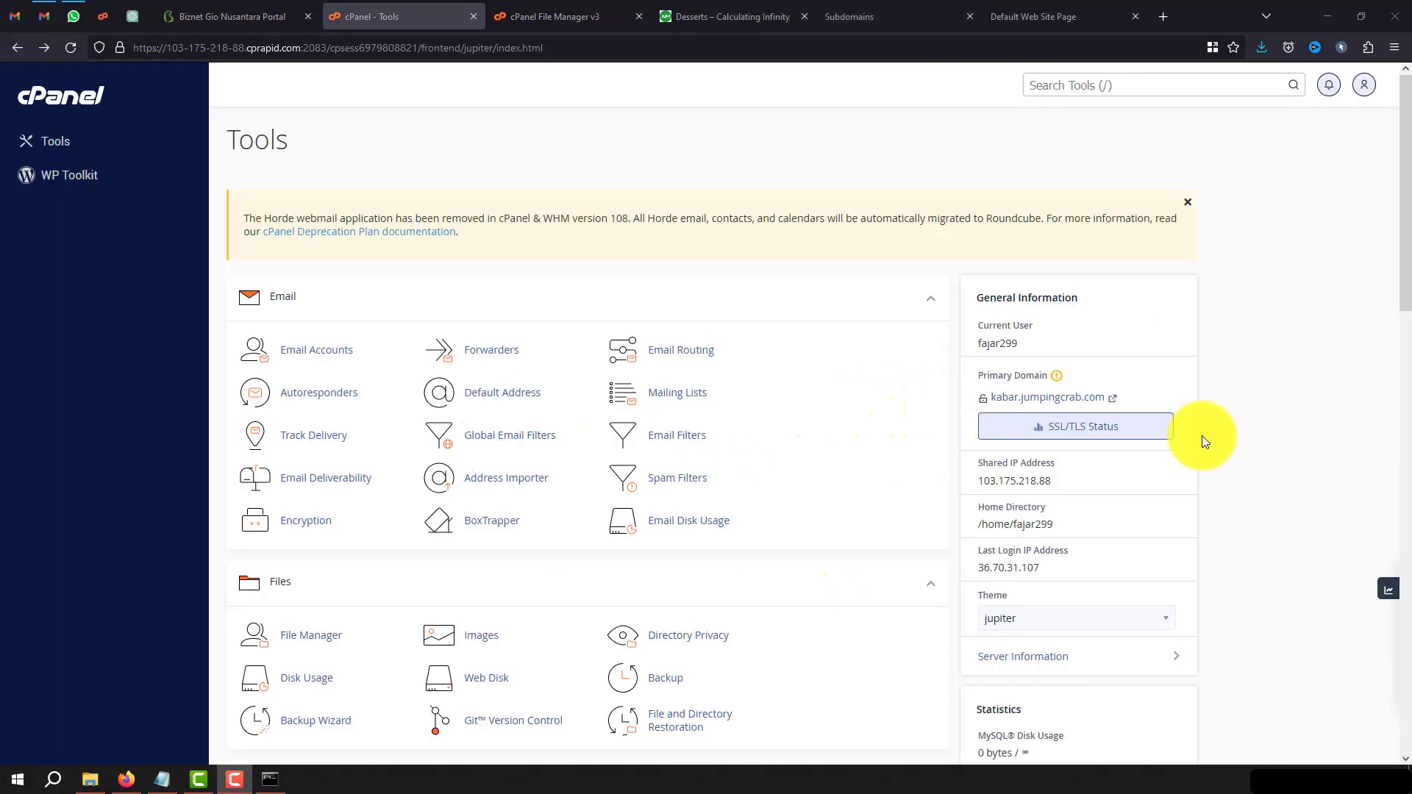
Review Server Information's service status, server load and disk usage values to confirm everything is up.
scroll(1202, 435, "down", 3)
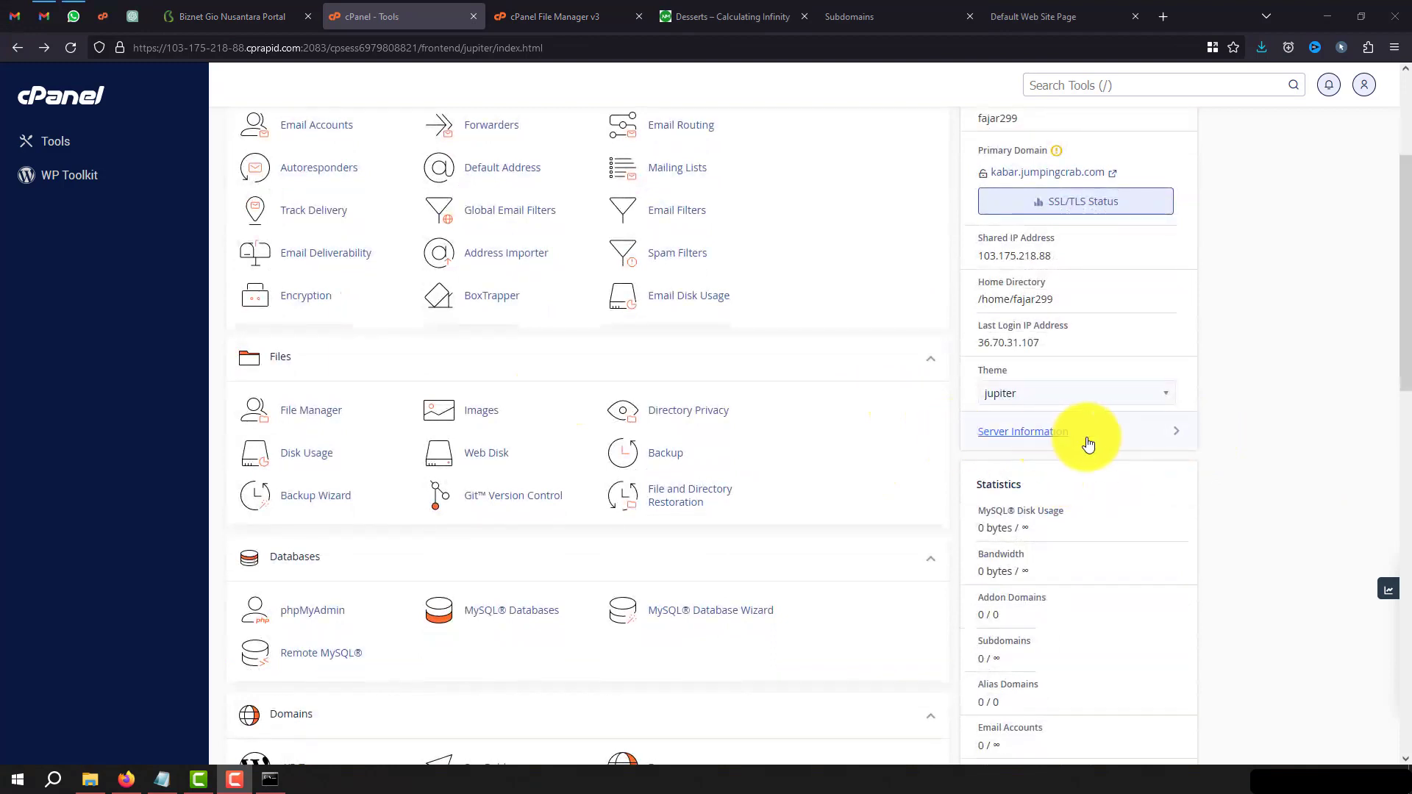
left_click(1039, 439)
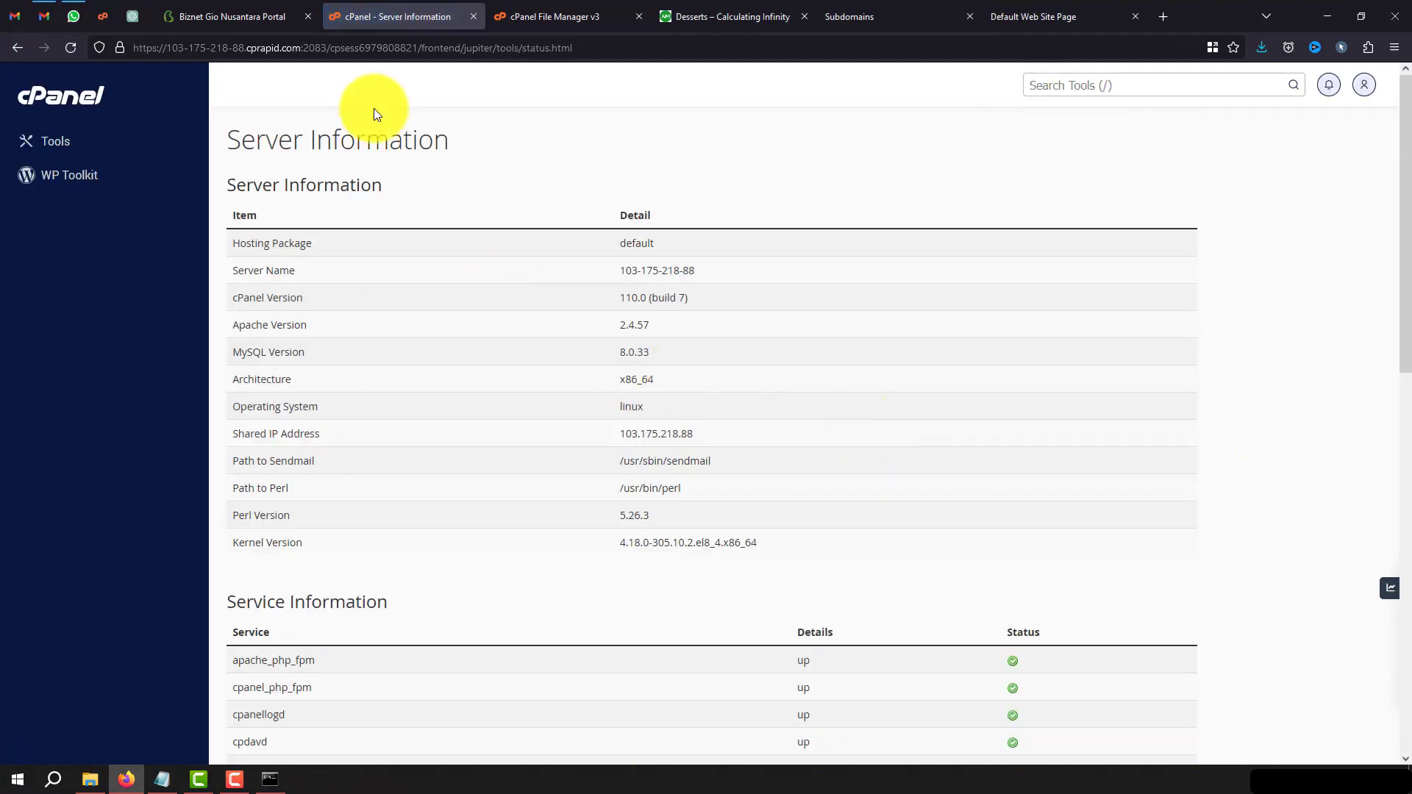
scroll(496, 371, "down", 5)
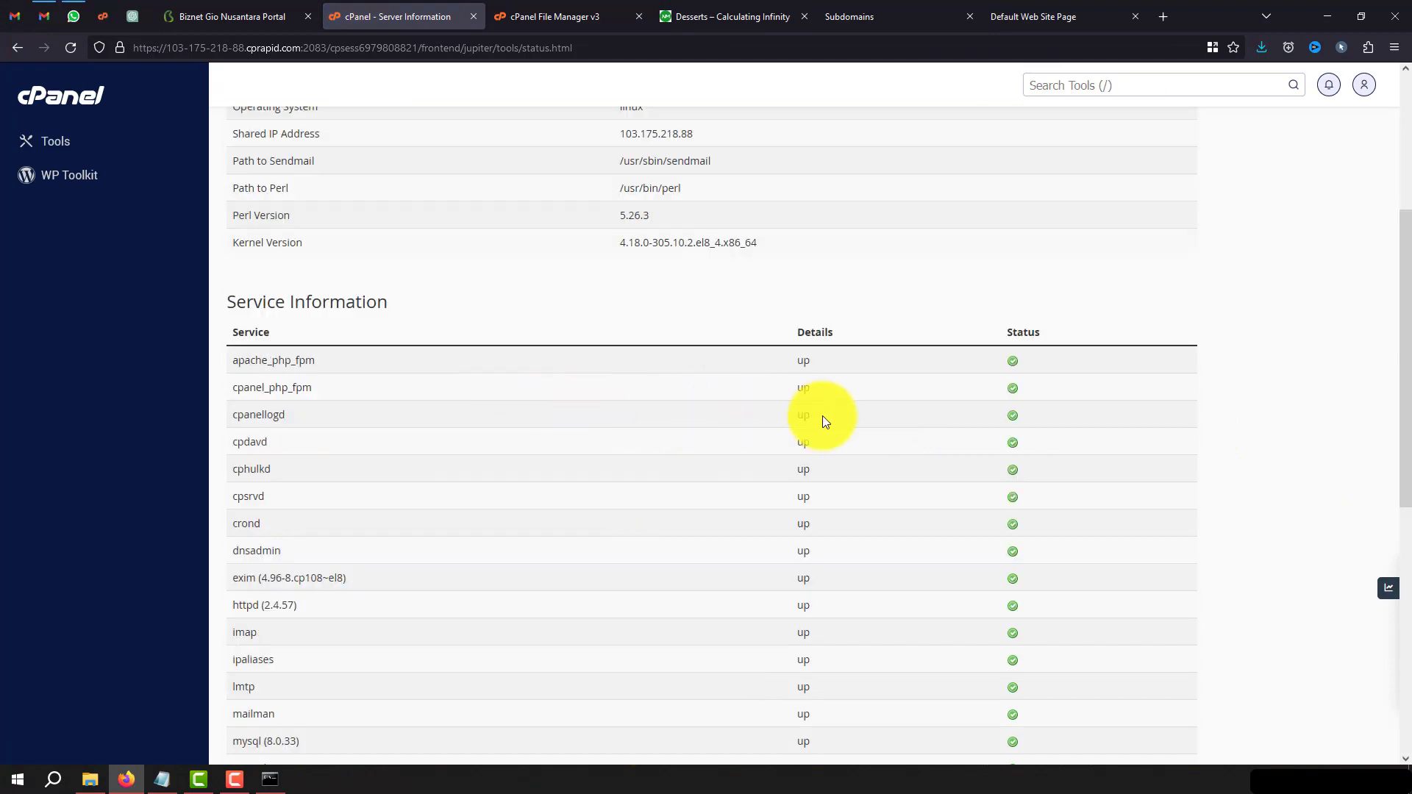
scroll(1037, 303, "down", 6)
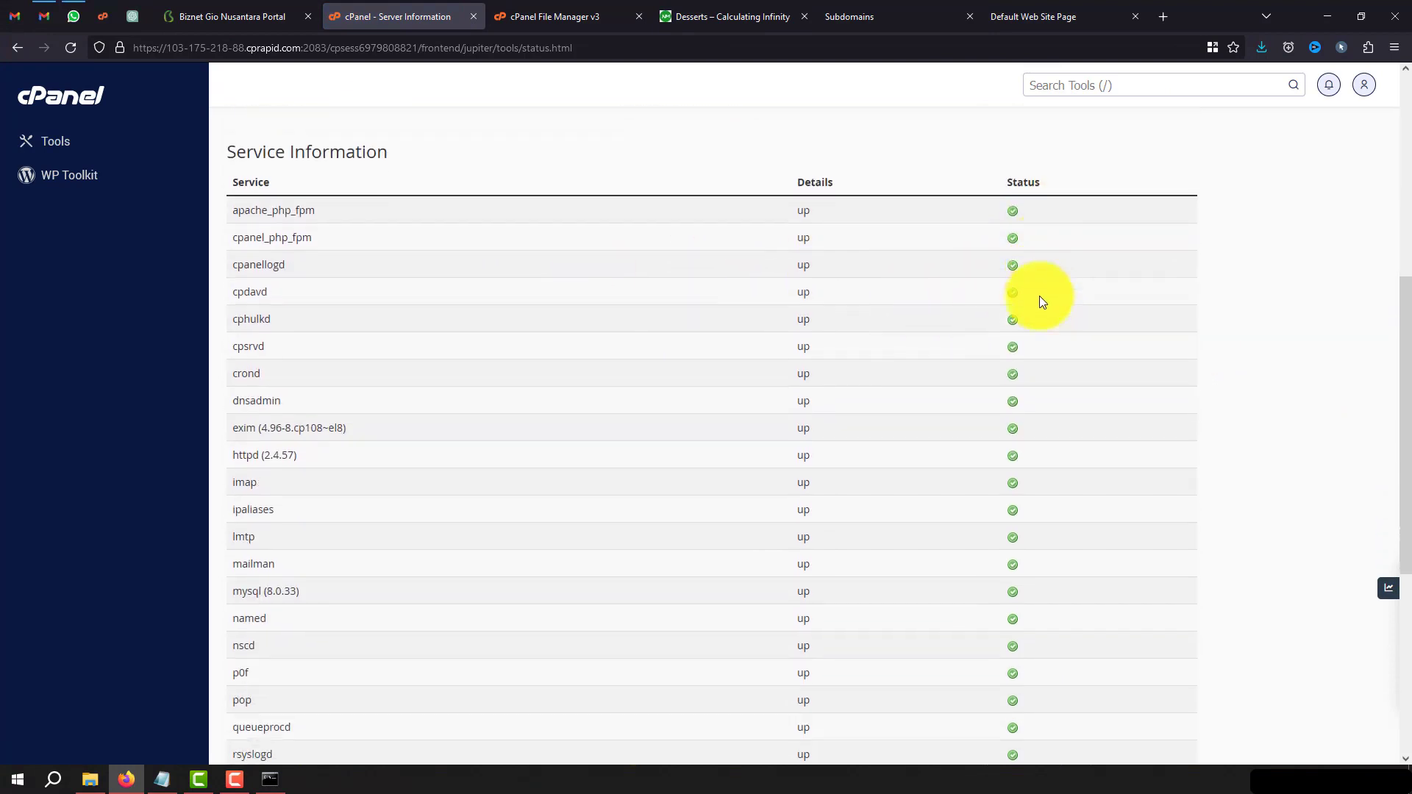
scroll(1039, 323, "down", 1)
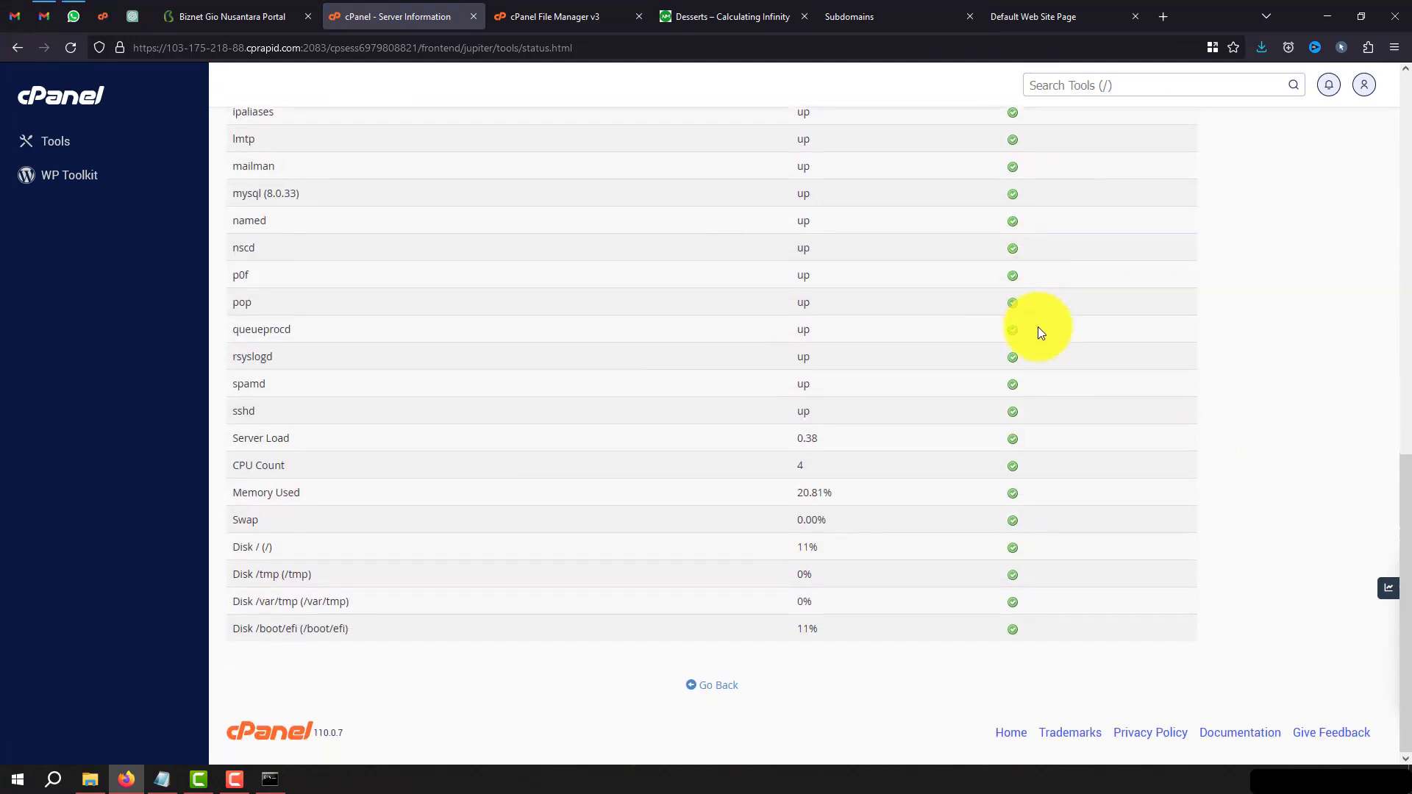
left_click_drag(1046, 624, 631, 579)
left_click(686, 411)
scroll(719, 365, "up", 1)
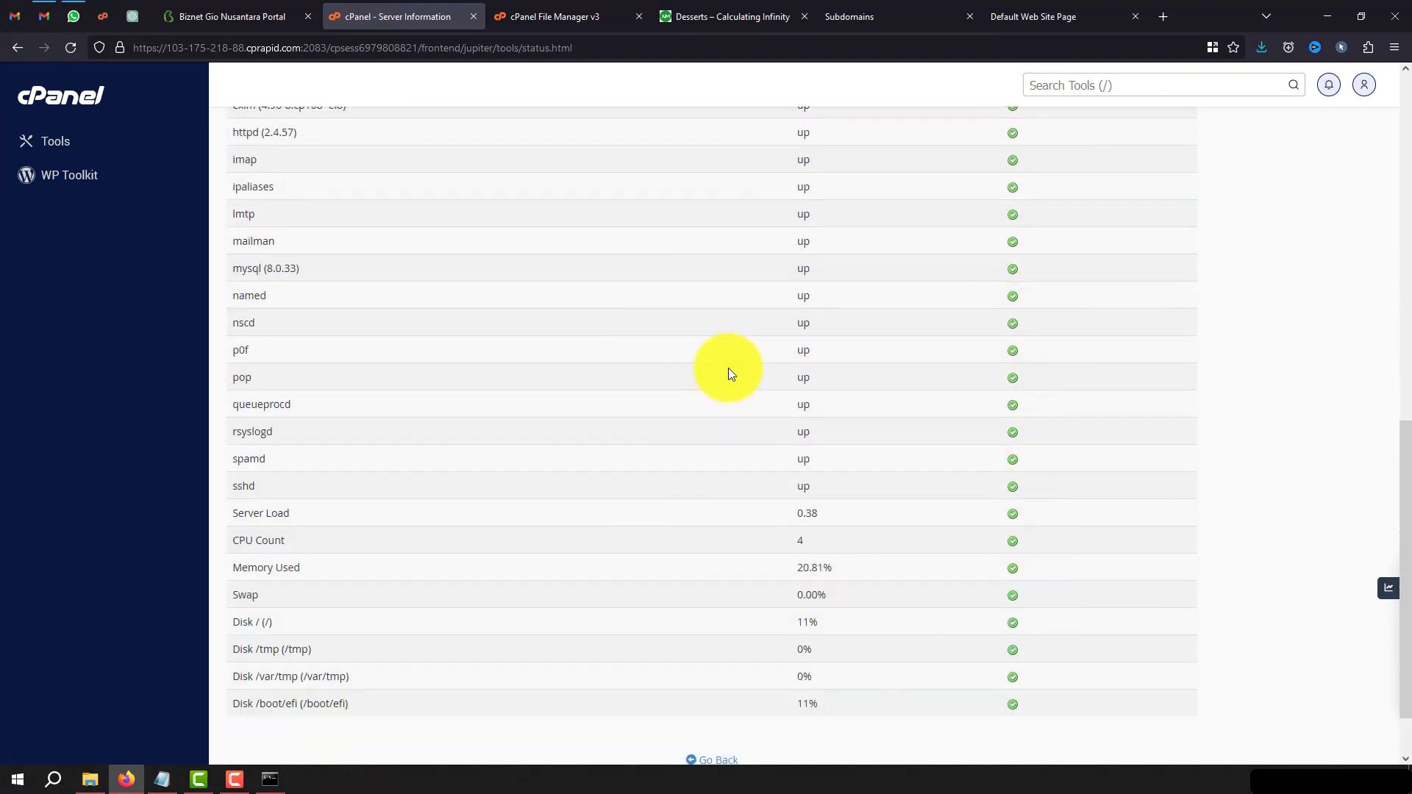
scroll(806, 395, "up", 4)
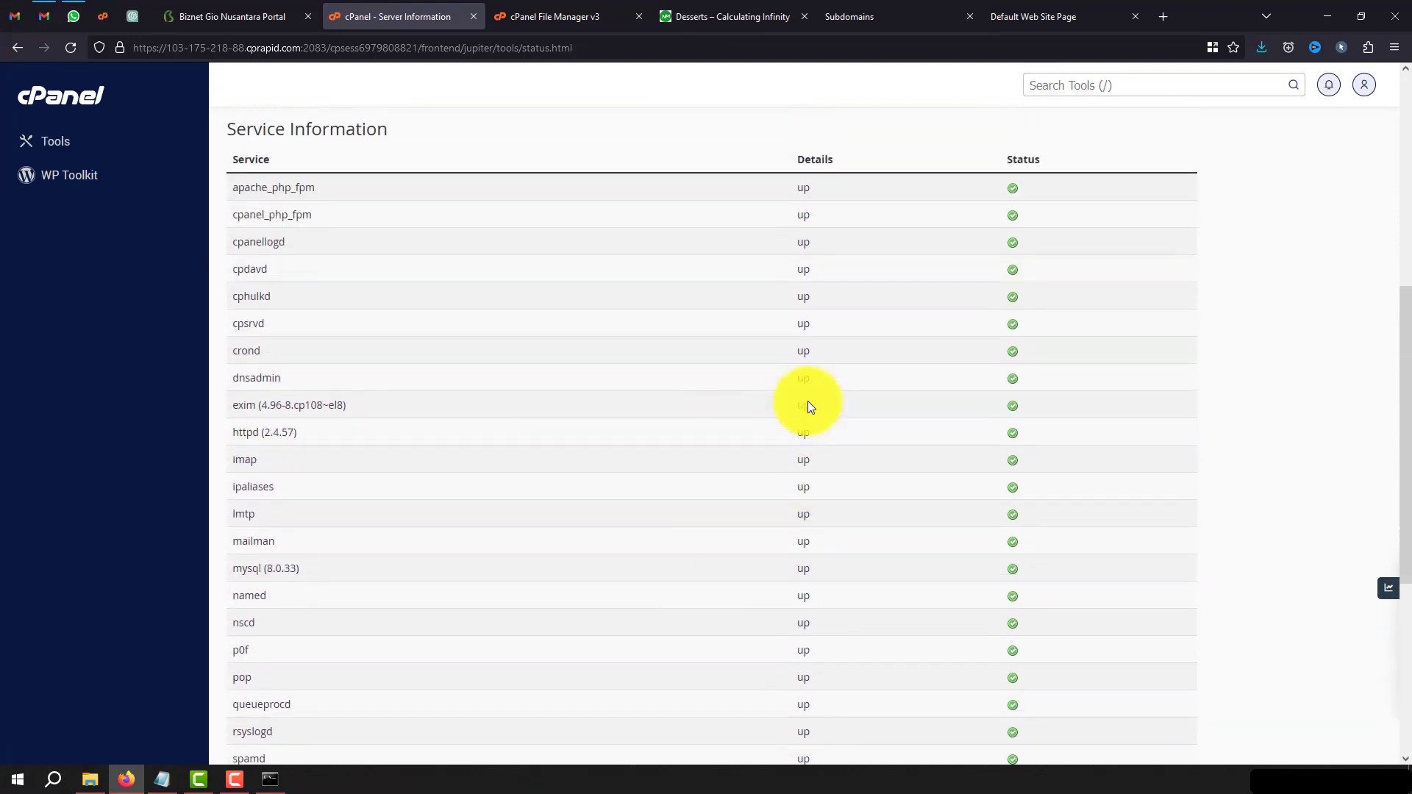
scroll(807, 400, "down", 5)
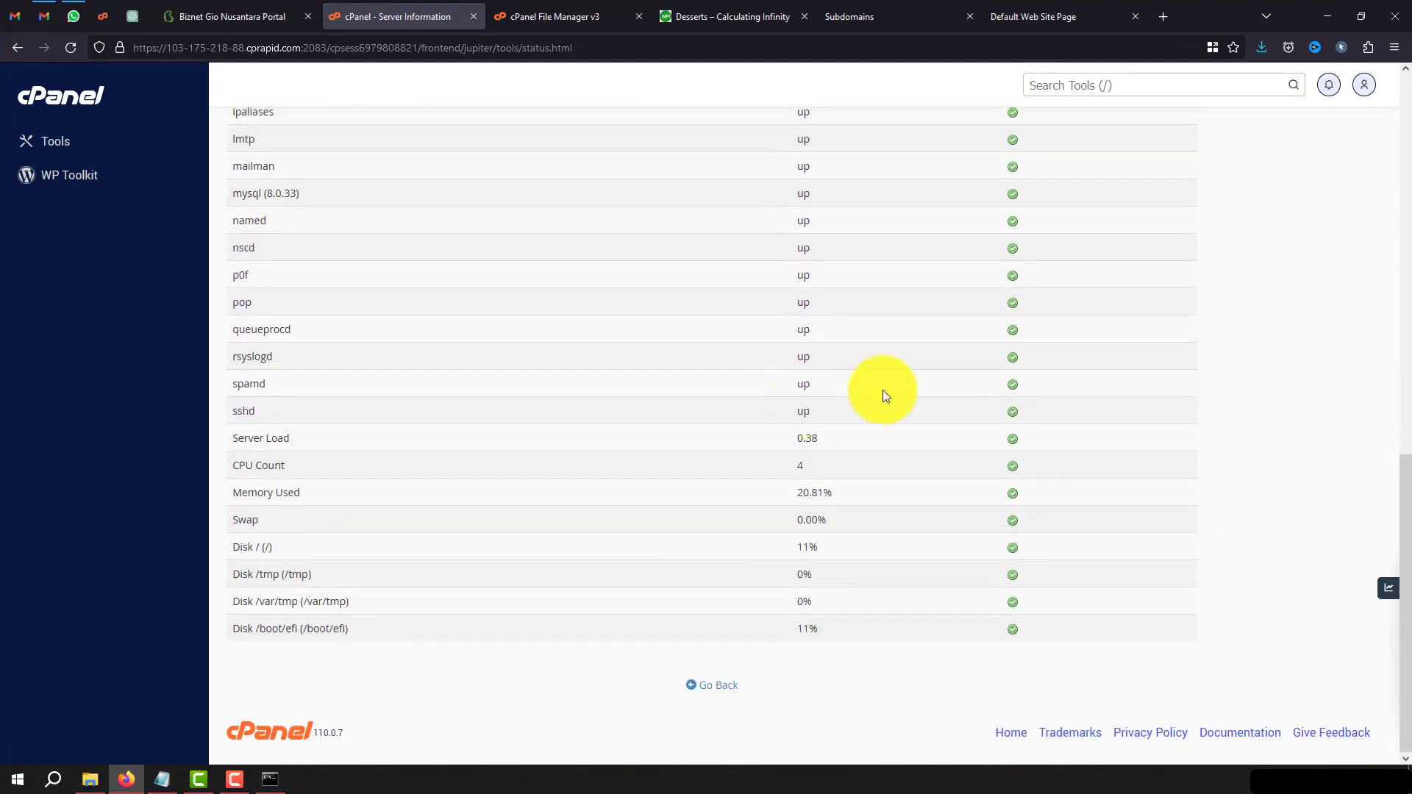
scroll(779, 502, "up", 12)
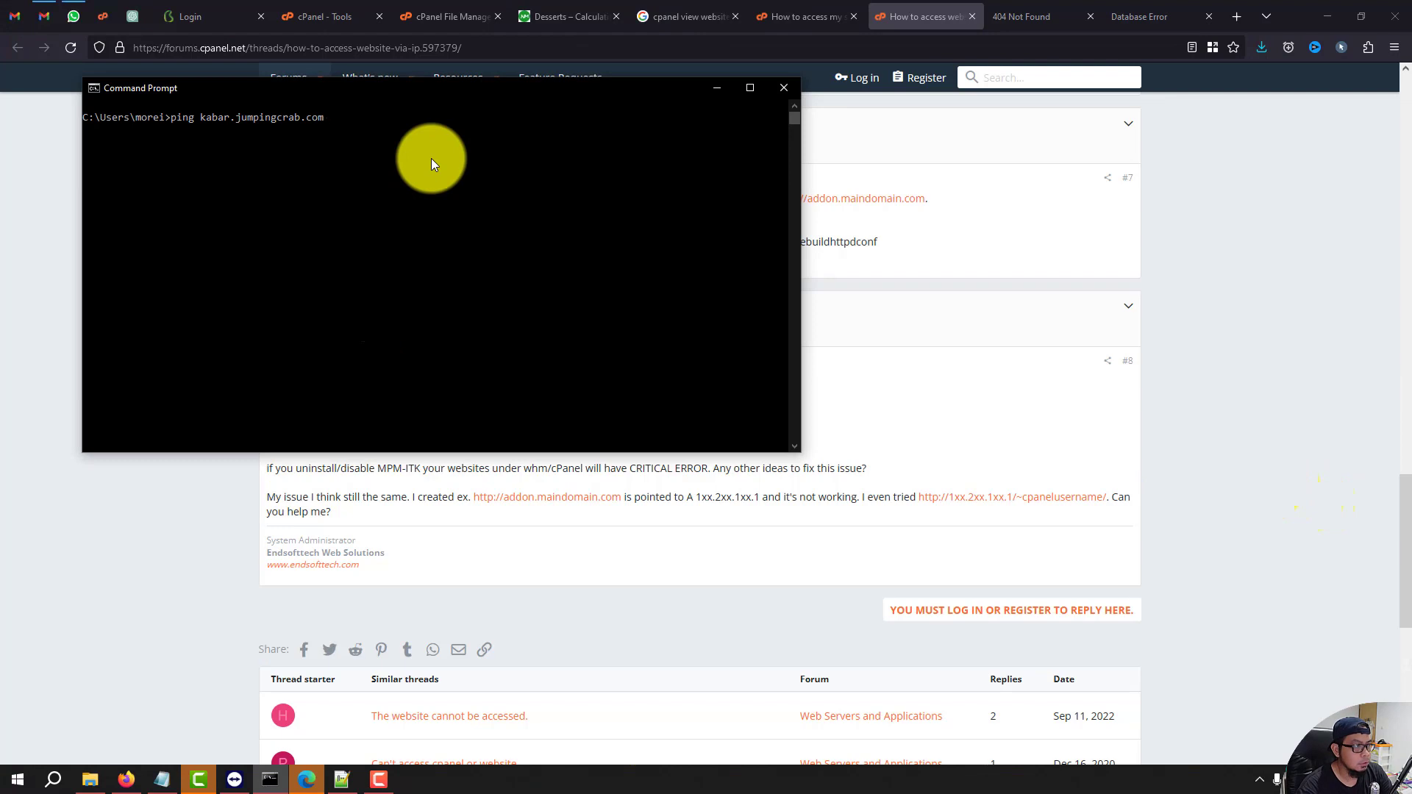
Run ping kabar.jumpingcrab.com to see which IP the domain resolves to.
key("Return")
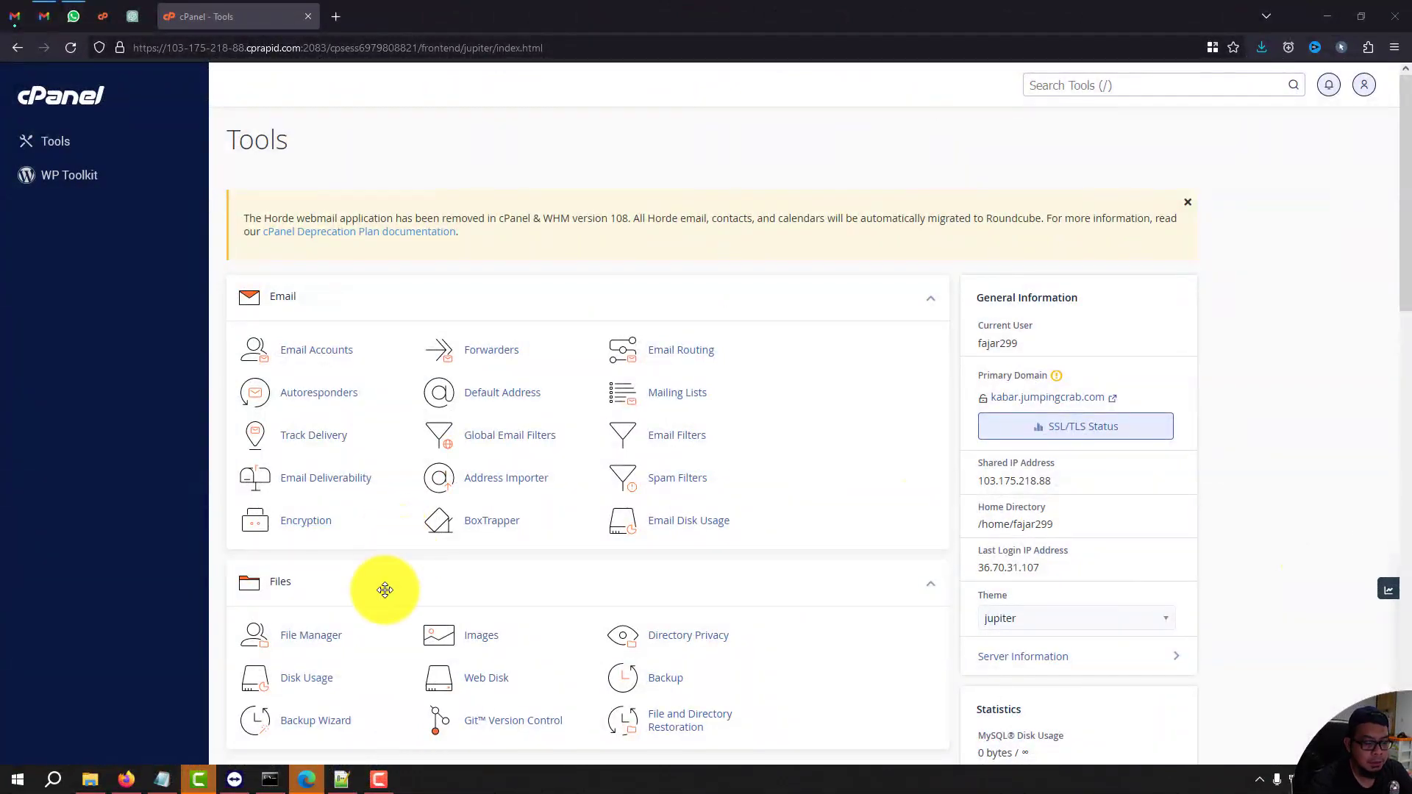
Open public_html/wp-config.php in the File Manager editor.
scroll(385, 591, "down", 3)
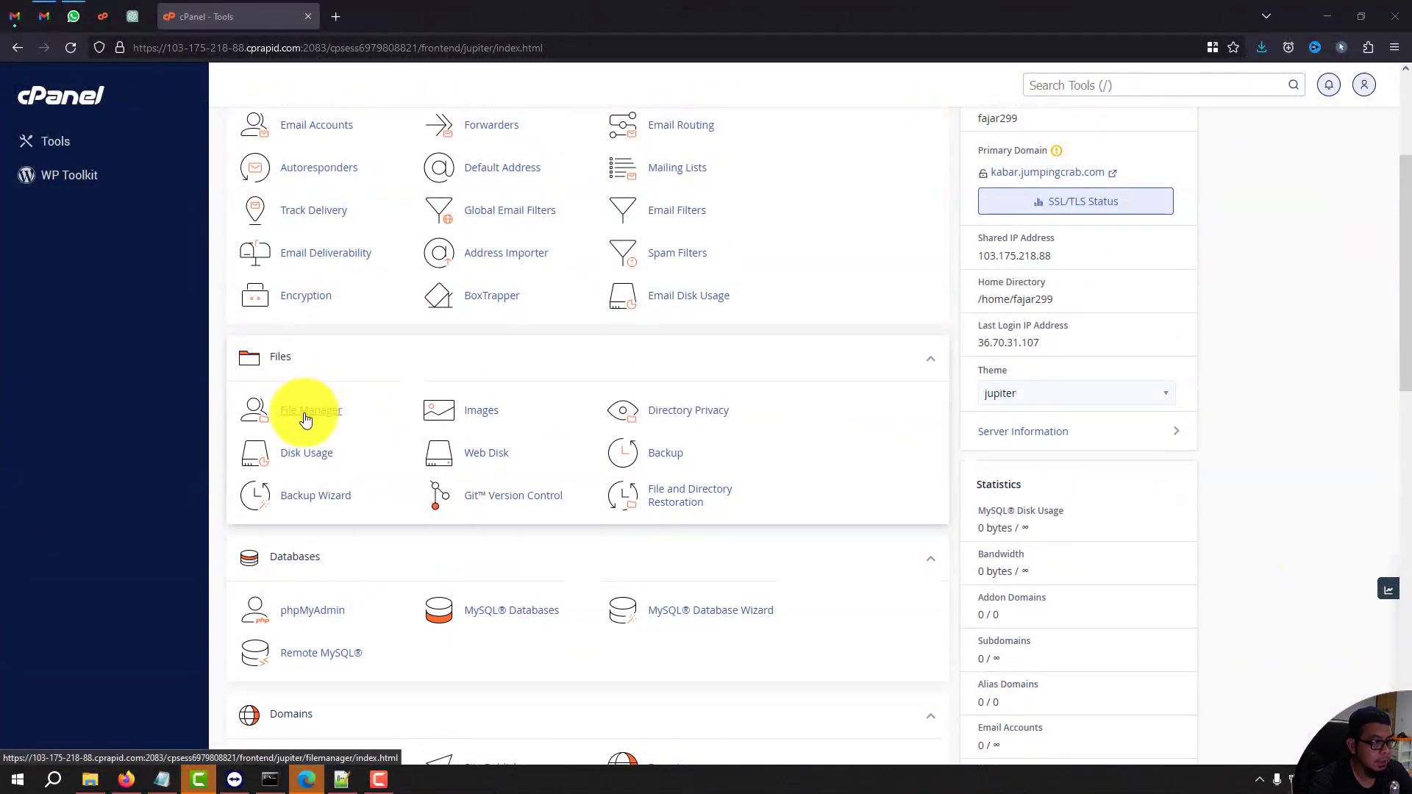
left_click(306, 416)
double_click(285, 289)
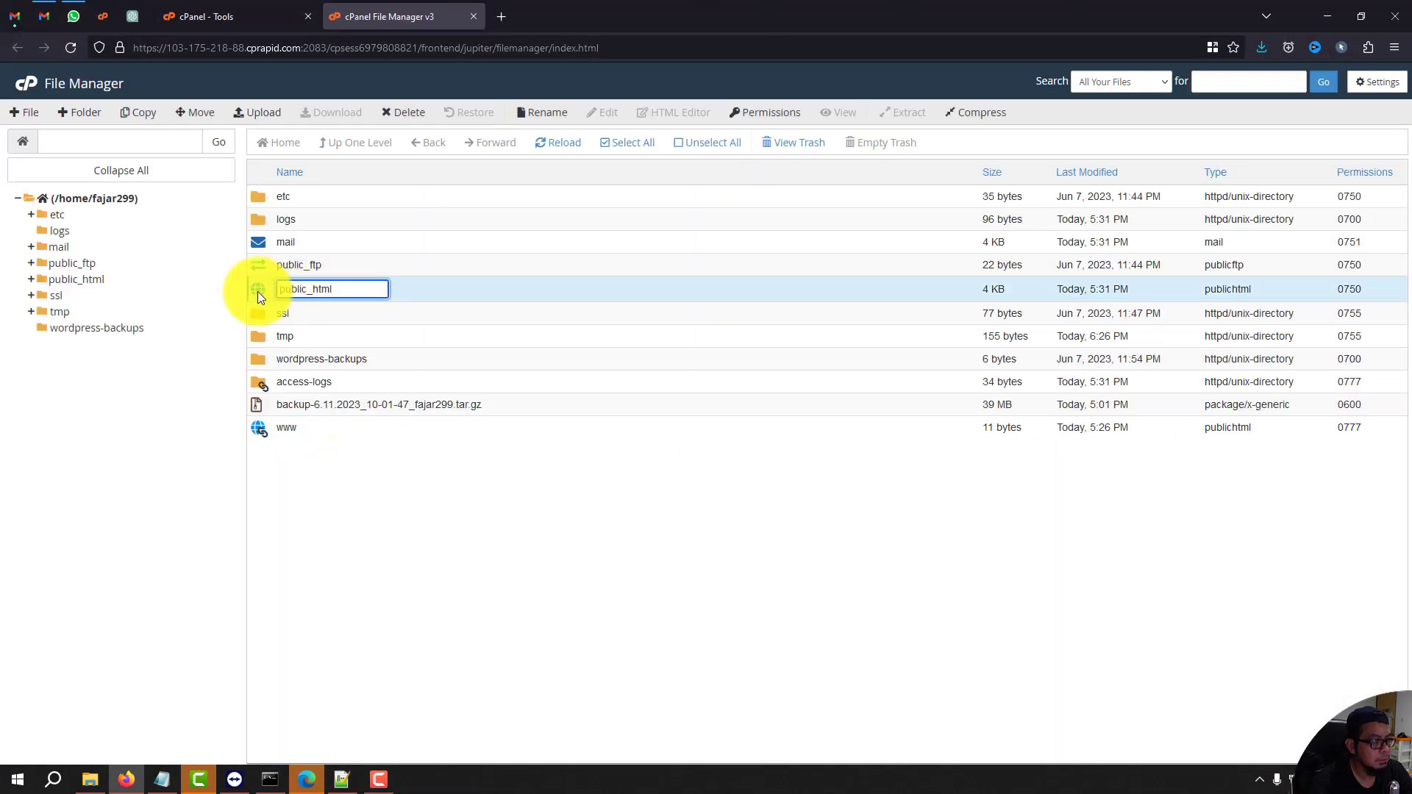
double_click(257, 291)
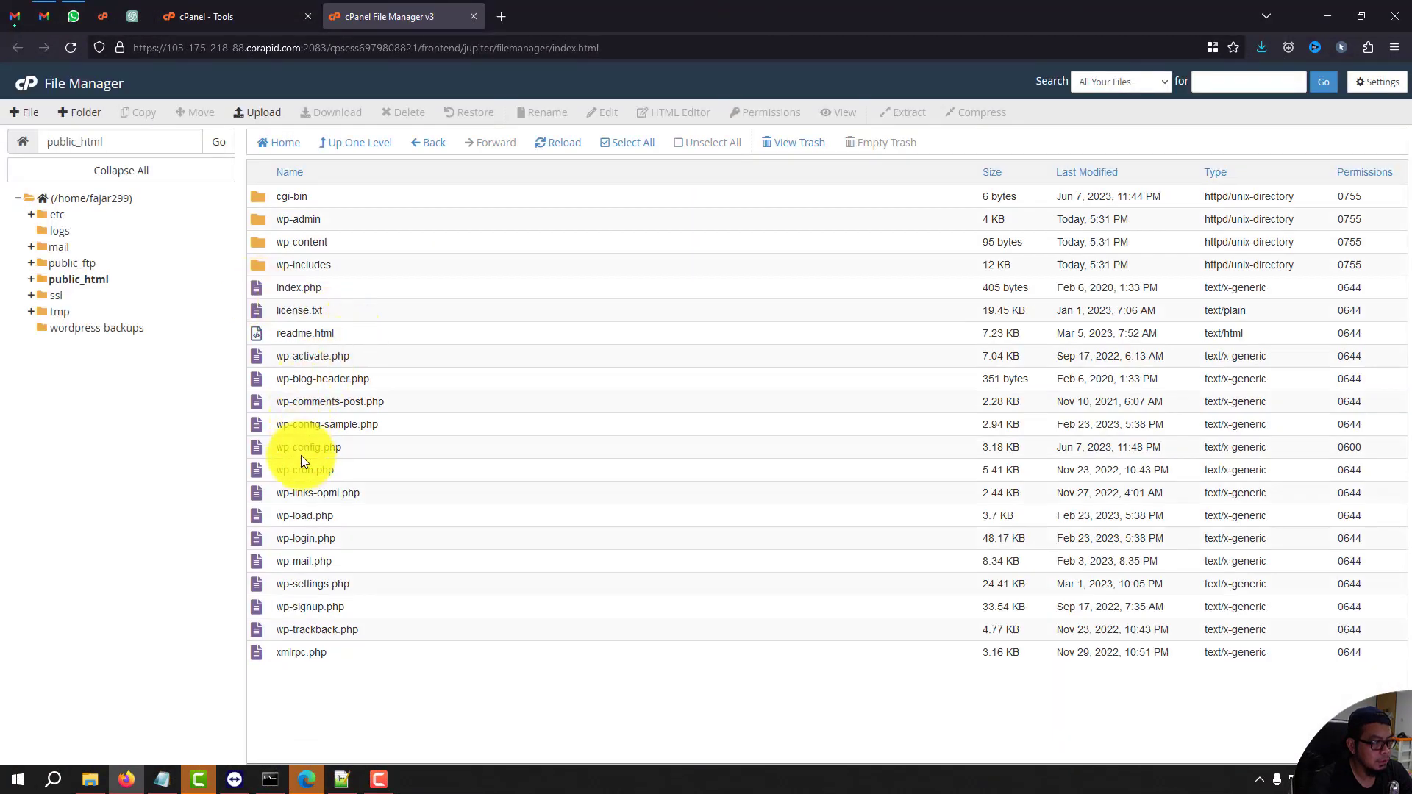
right_click(303, 450)
left_click(331, 506)
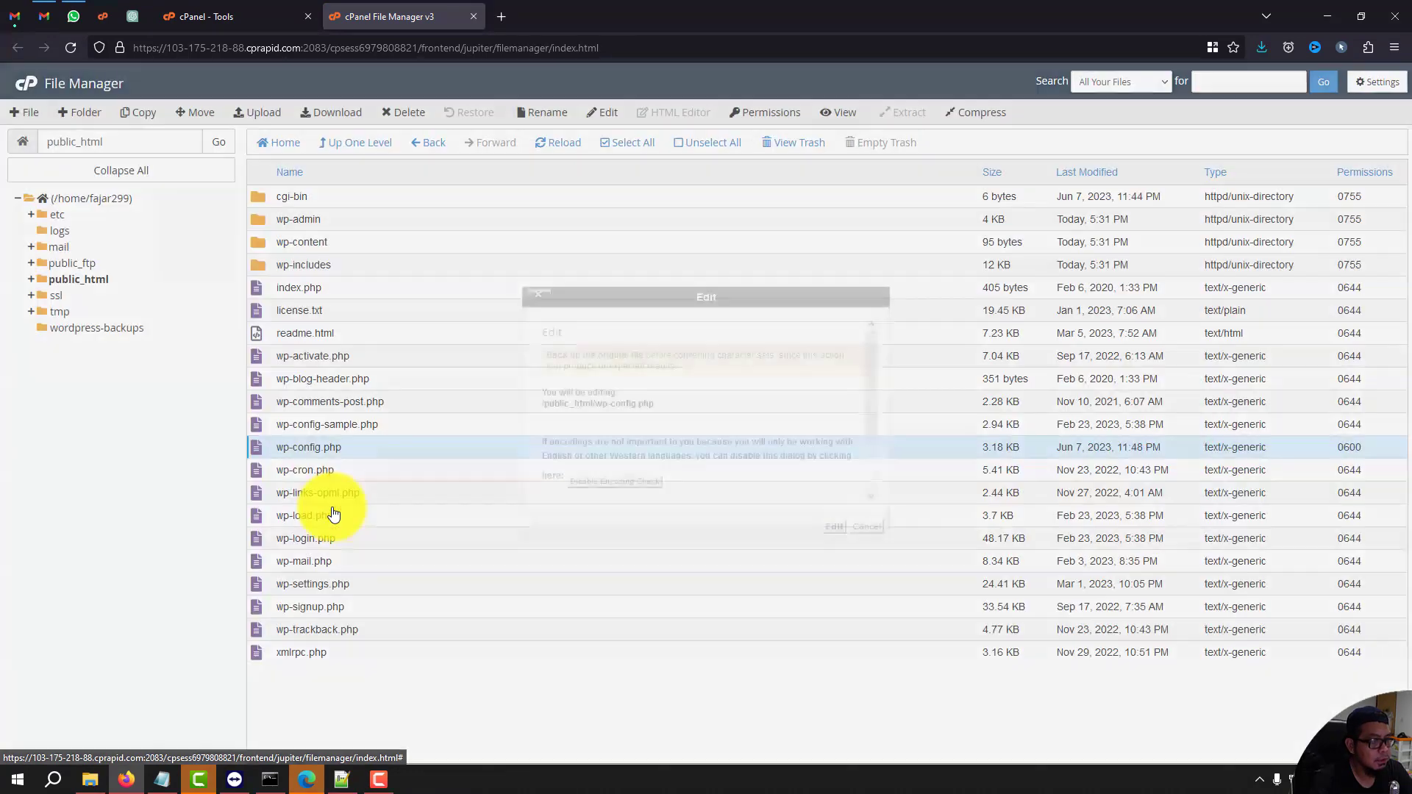
left_click(782, 506)
Select the DB_USER database username value on line 27 of wp-config.php.
scroll(387, 504, "down", 2)
scroll(390, 507, "up", 2)
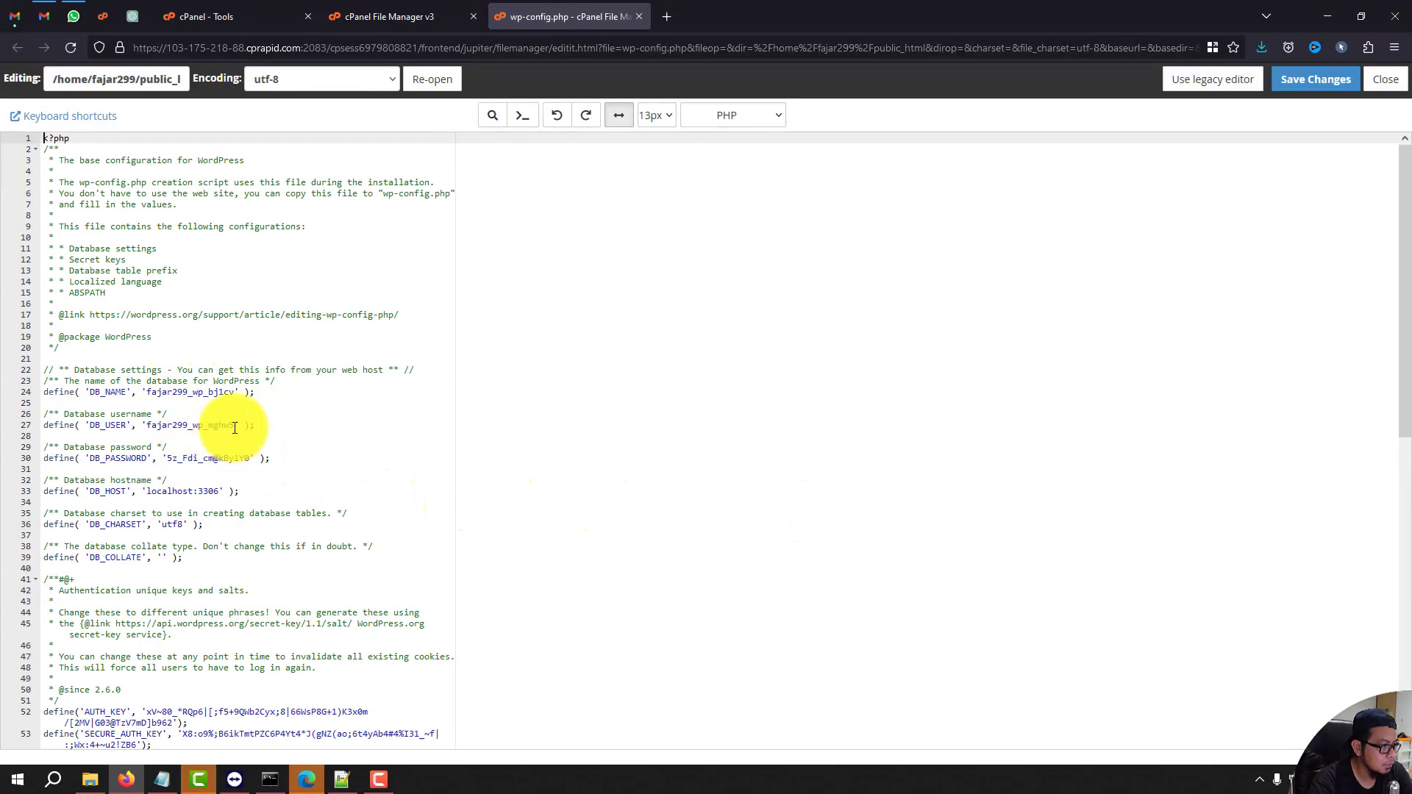
left_click_drag(232, 426, 145, 426)
key("ctrl+c")
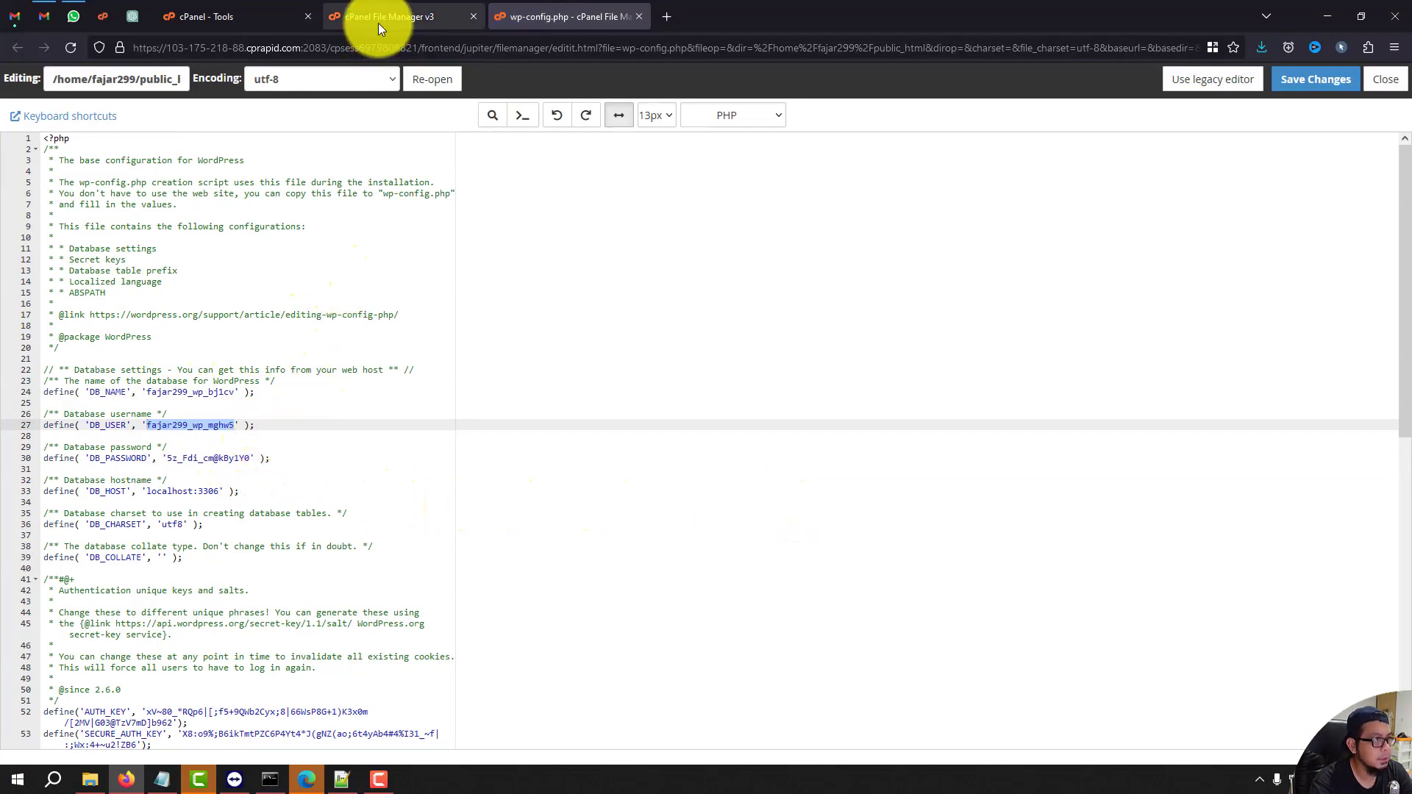
left_click(273, 19)
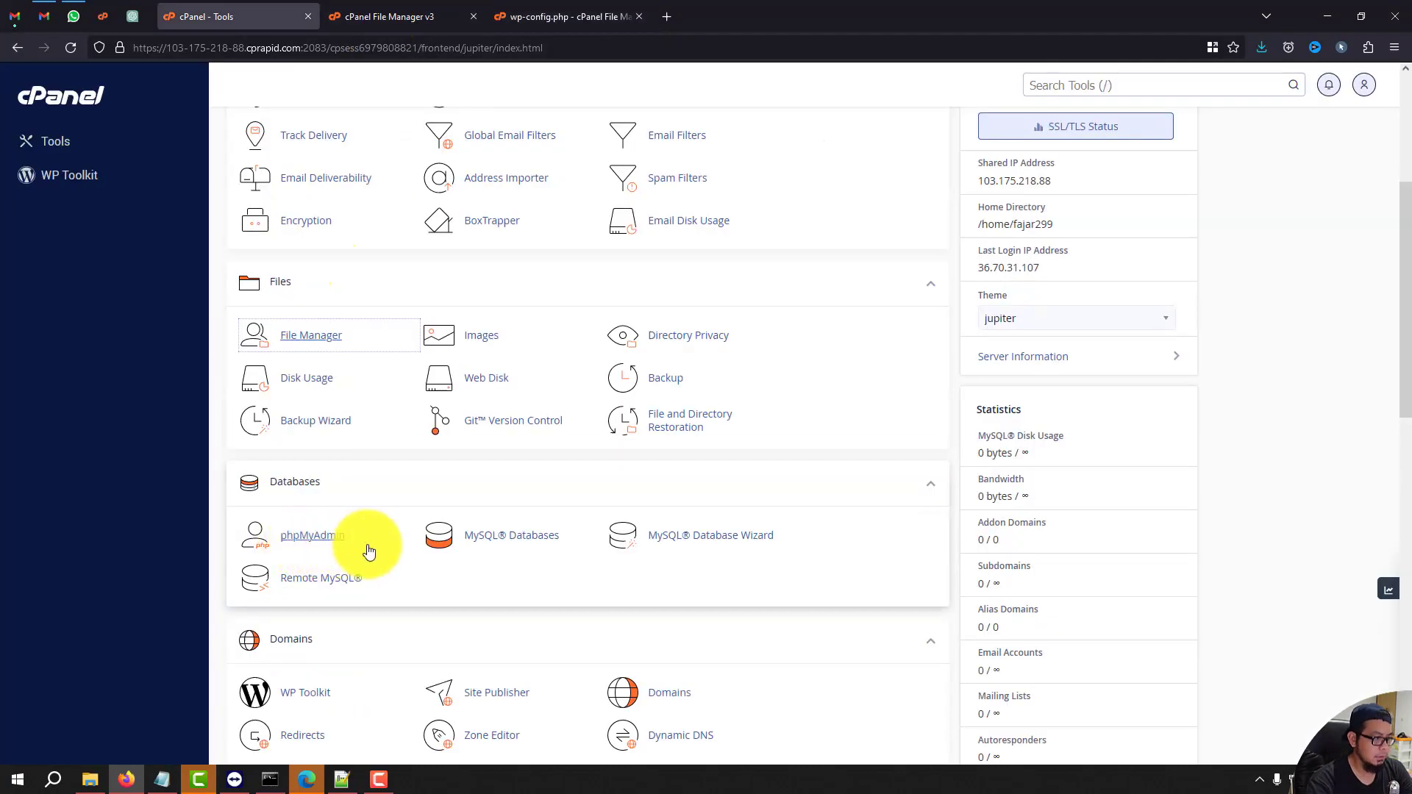
Create a MySQL user using wp-config.php's DB_USER name and DB_PASSWORD value.
left_click(553, 538)
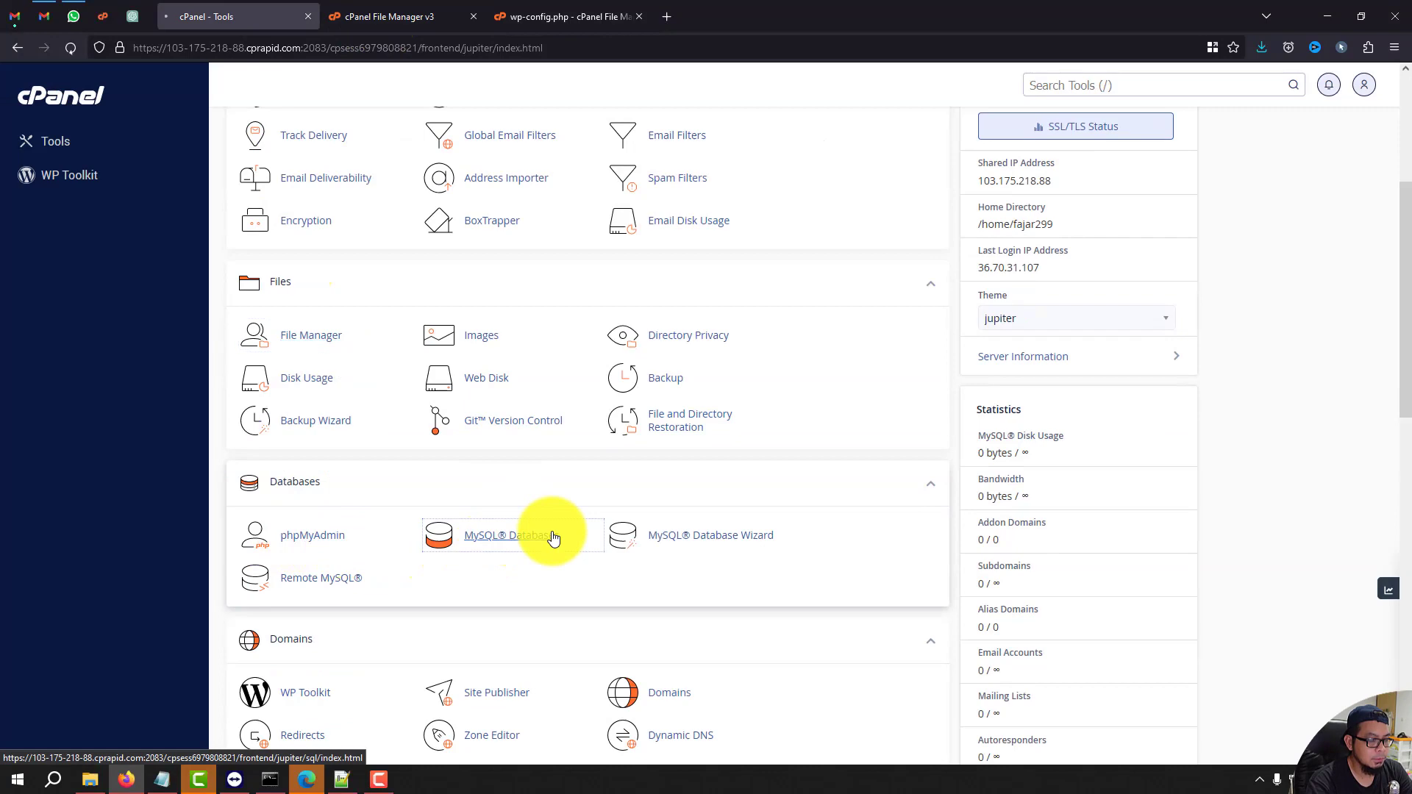
left_click(355, 358)
key("ctrl+v")
left_click_drag(343, 358, 268, 359)
key("BackSpace")
left_click(586, 20)
left_click_drag(251, 459, 171, 462)
key("ctrl+c")
key("ctrl+Tab")
left_click(326, 415)
key("ctrl+v")
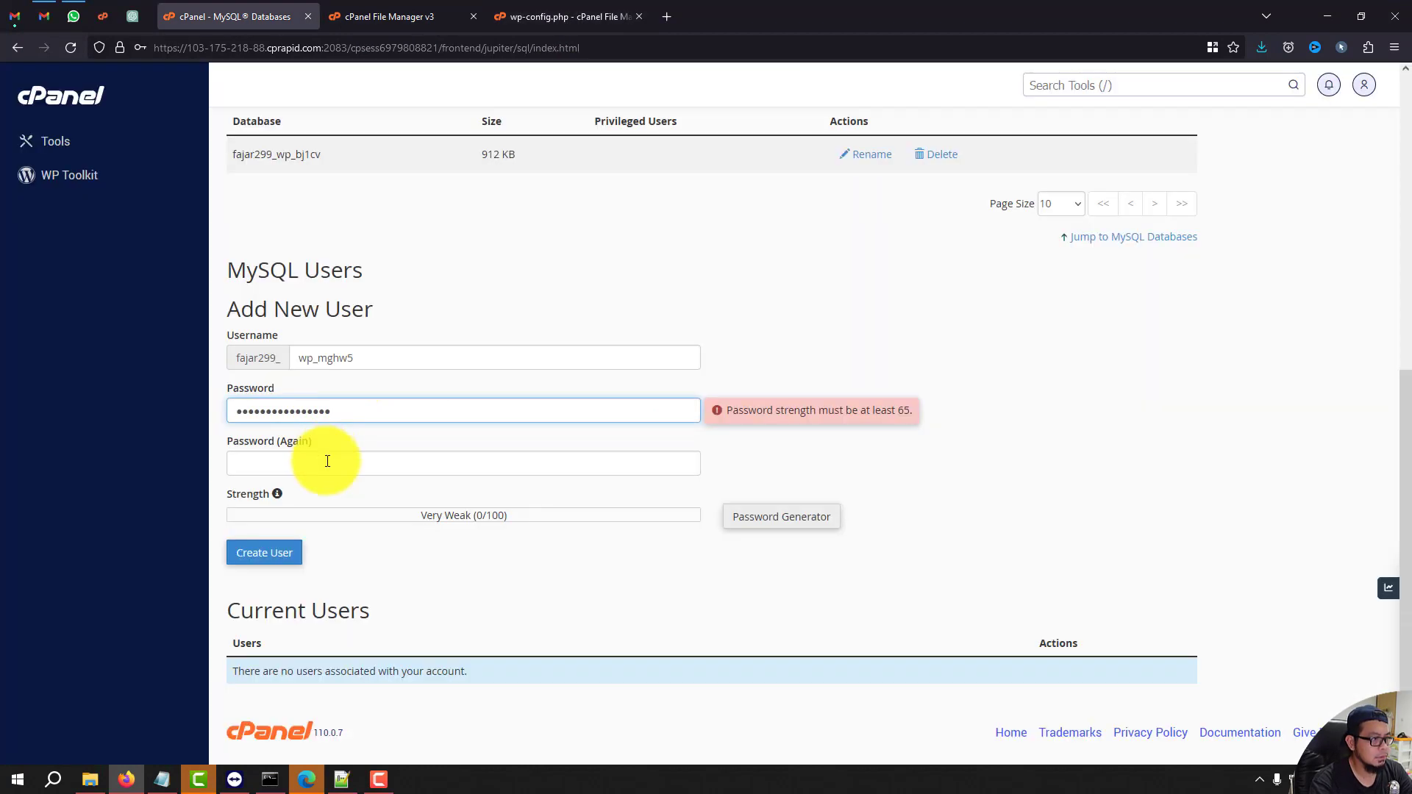
left_click(330, 467)
key("ctrl+v")
left_click(288, 557)
left_click(332, 233)
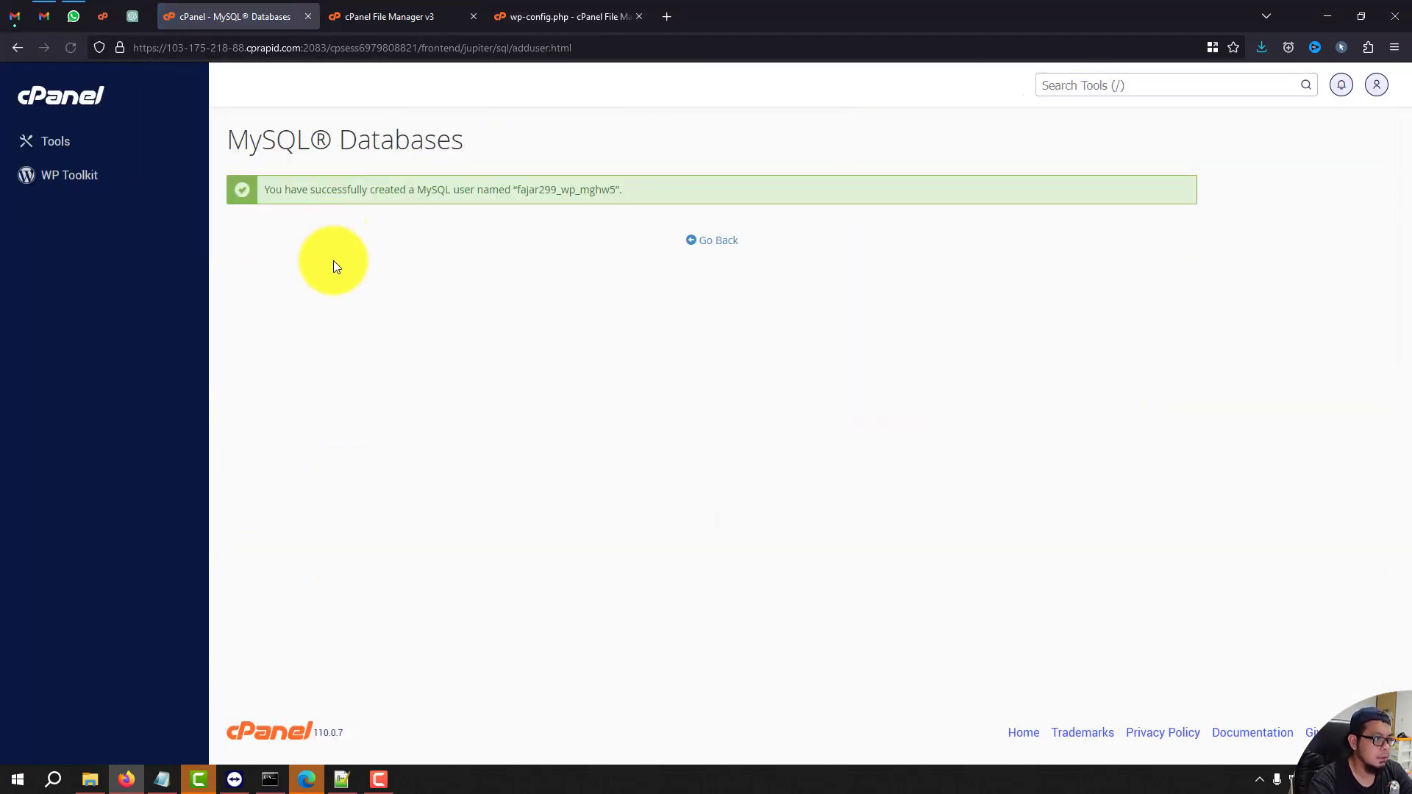
Add the new user to fajar299_wp_bj1cv with ALL PRIVILEGES and save the changes.
left_click(719, 241)
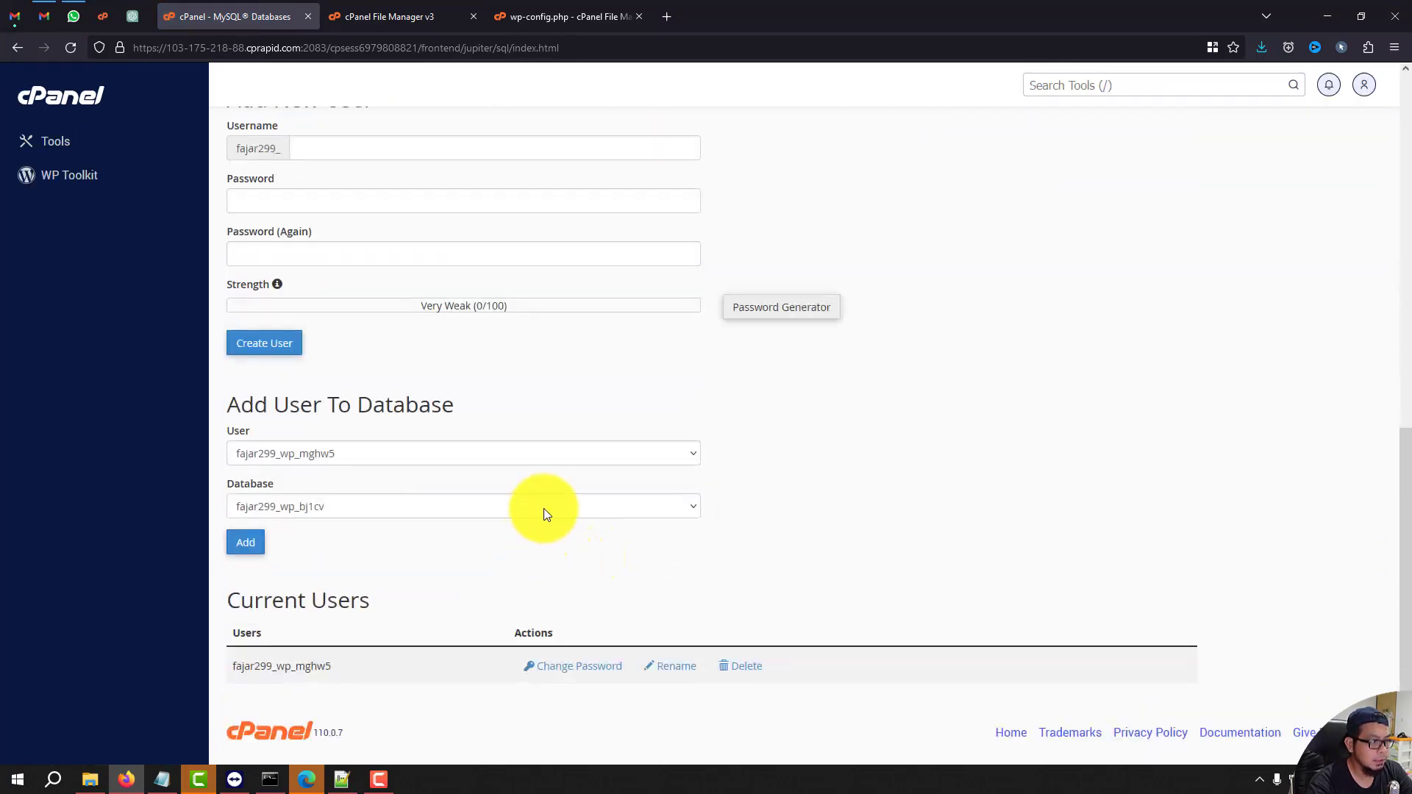
left_click(481, 452)
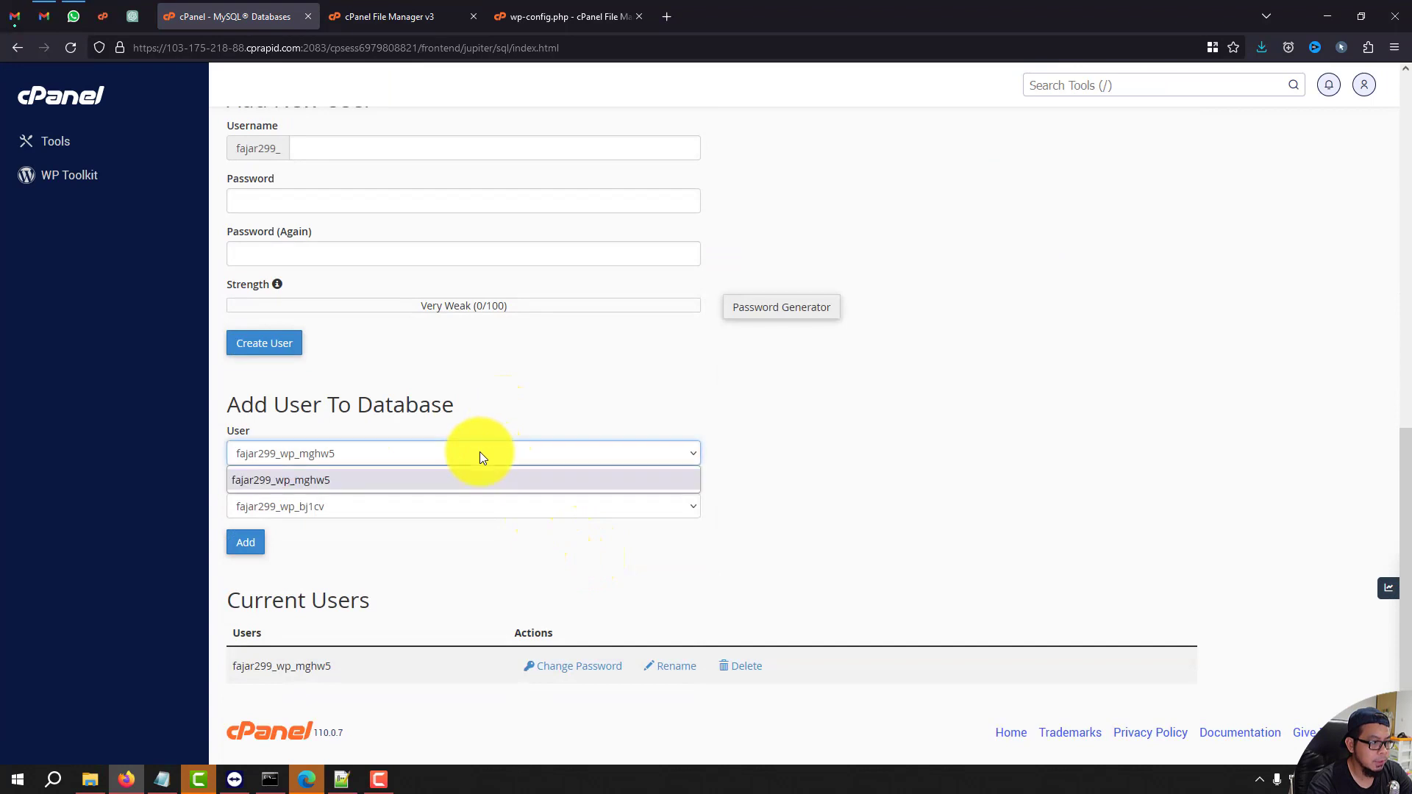
left_click(471, 480)
left_click(246, 542)
left_click(237, 269)
scroll(259, 695, "down", 1)
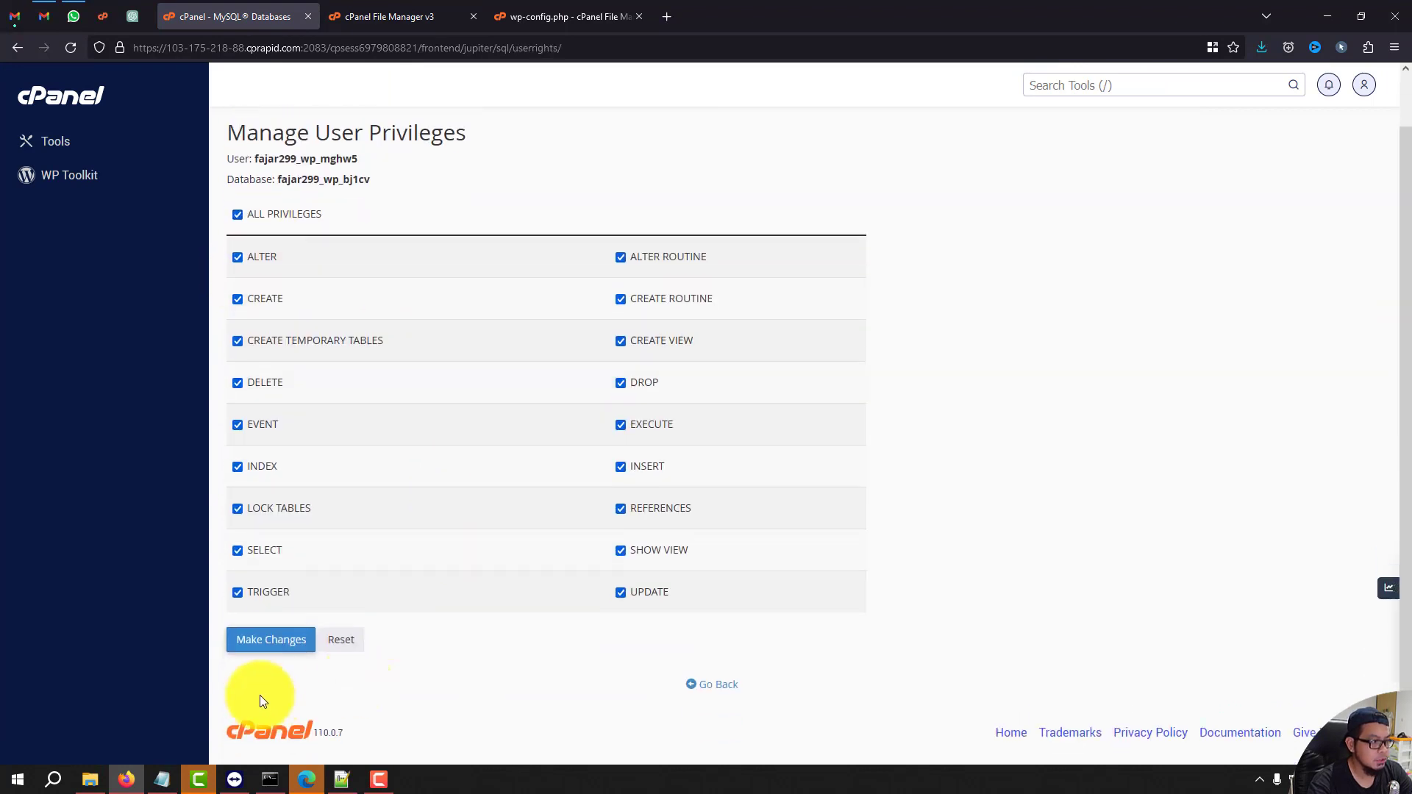
left_click(287, 640)
left_click(695, 688)
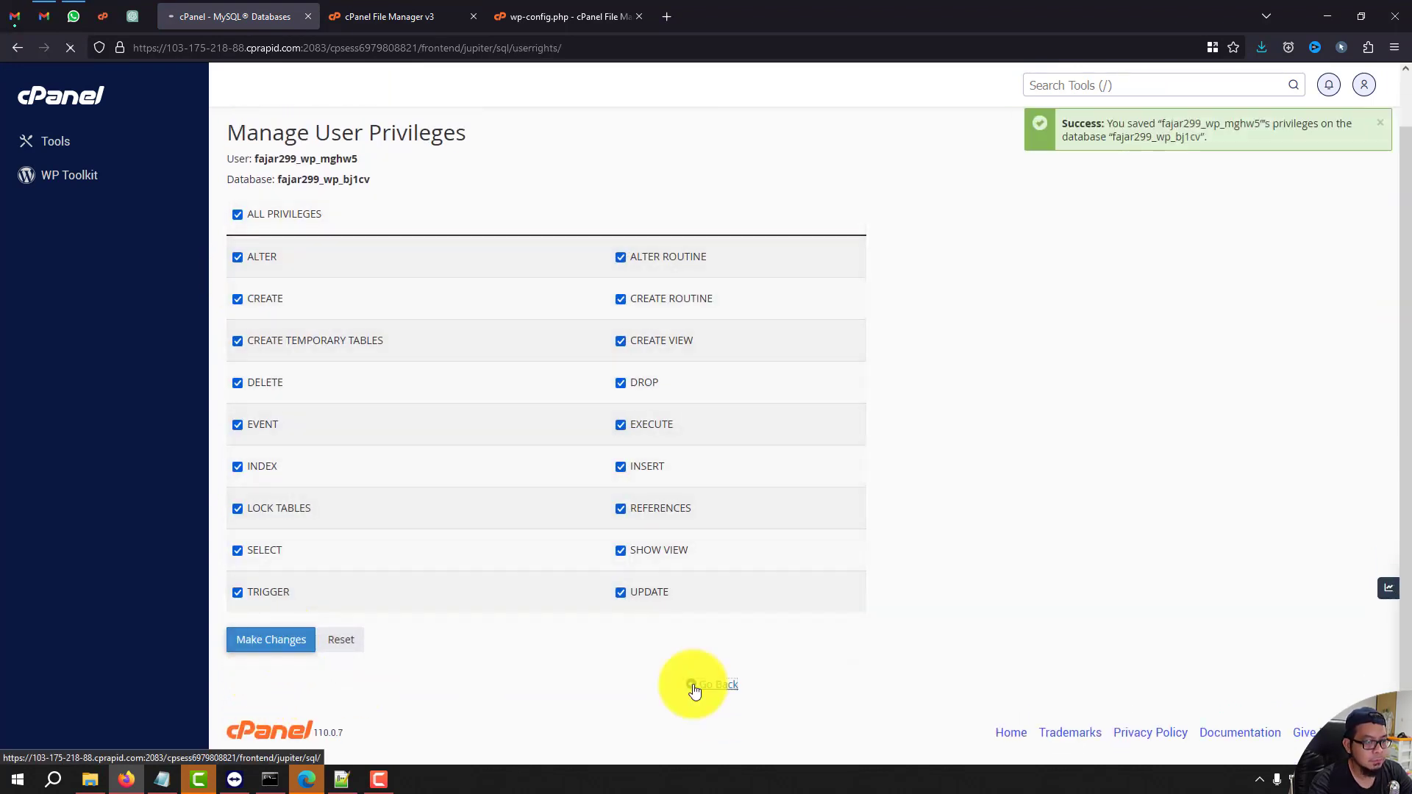
scroll(690, 639, "down", 4)
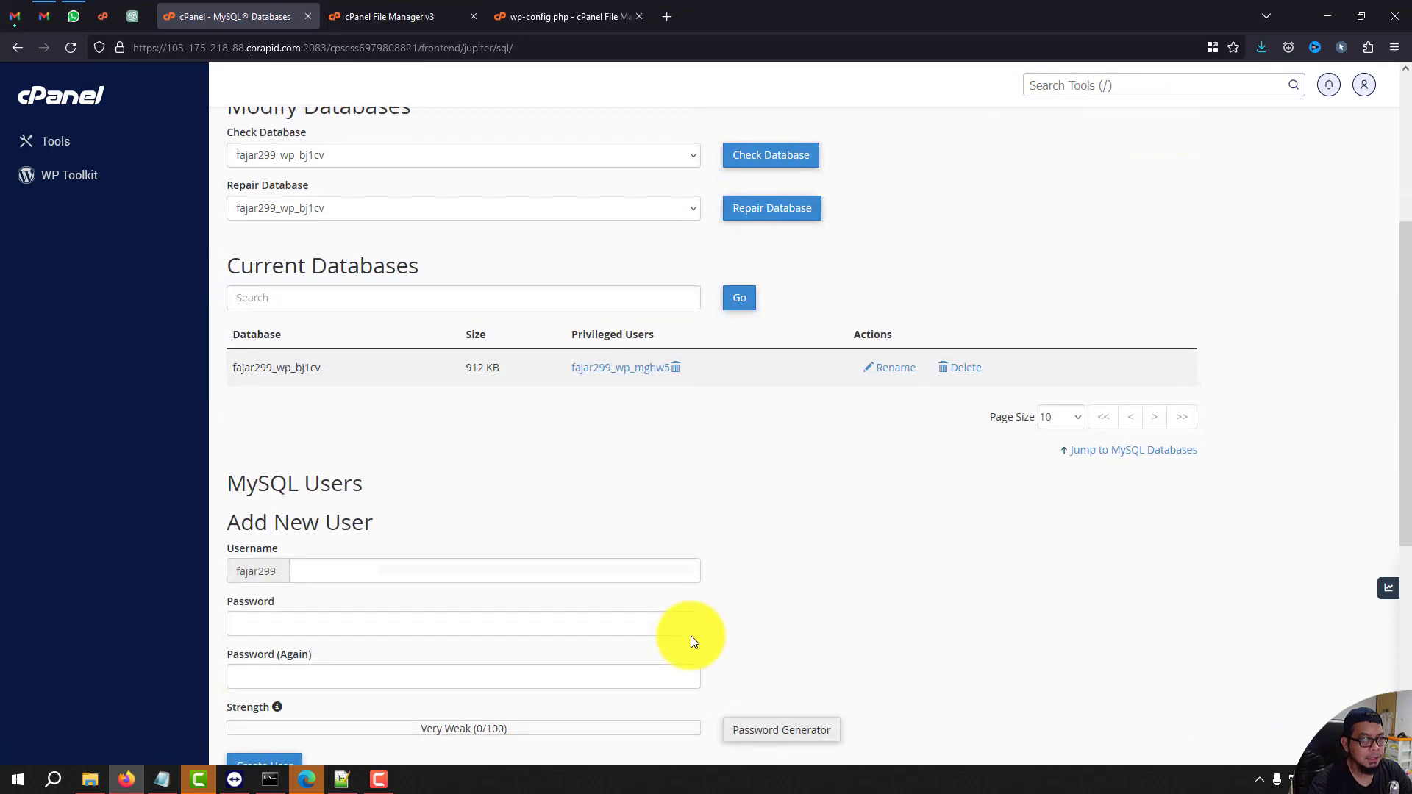
Open kabar.jumpingcrab.com in a new tab and load the post 'Until the services are not current'.
left_click(674, 10)
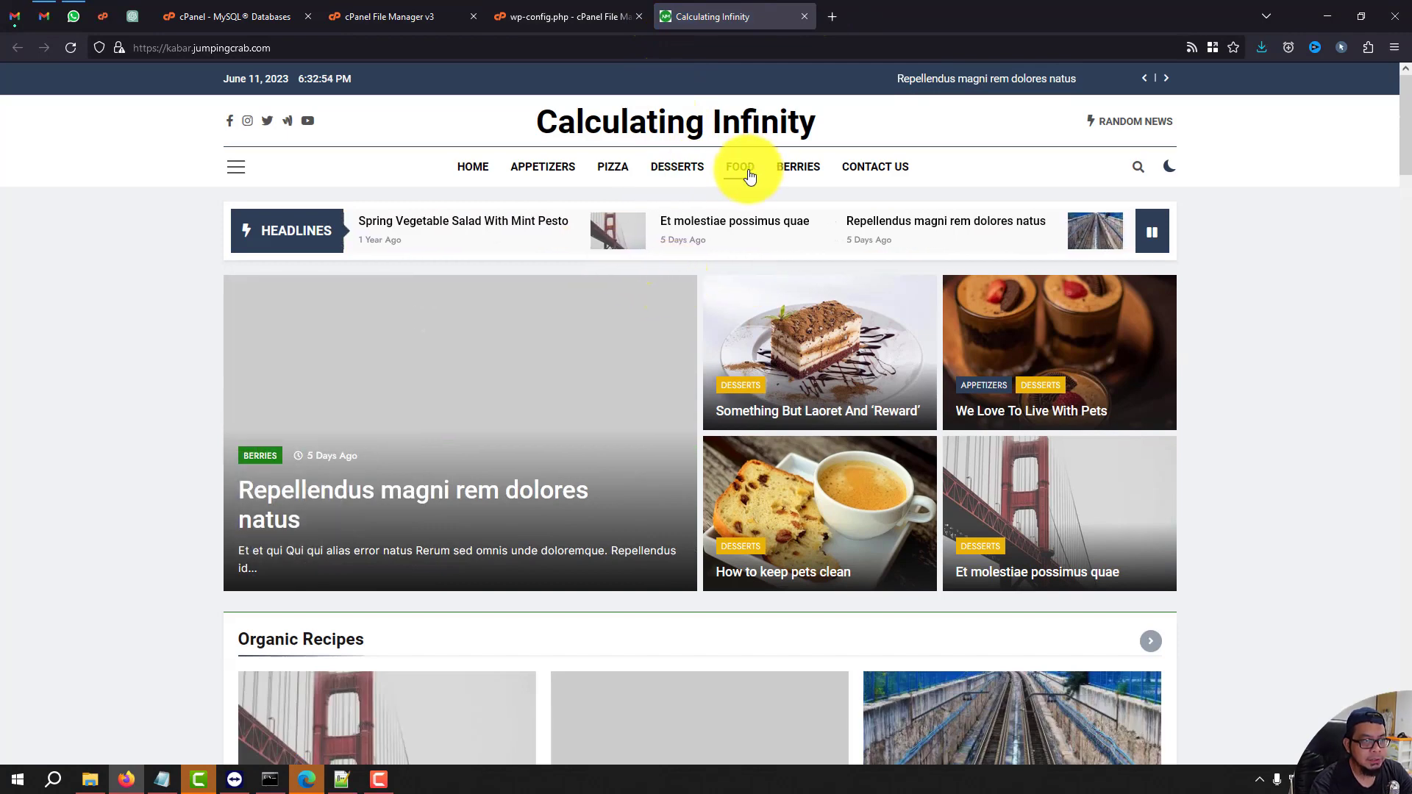
left_click(795, 167)
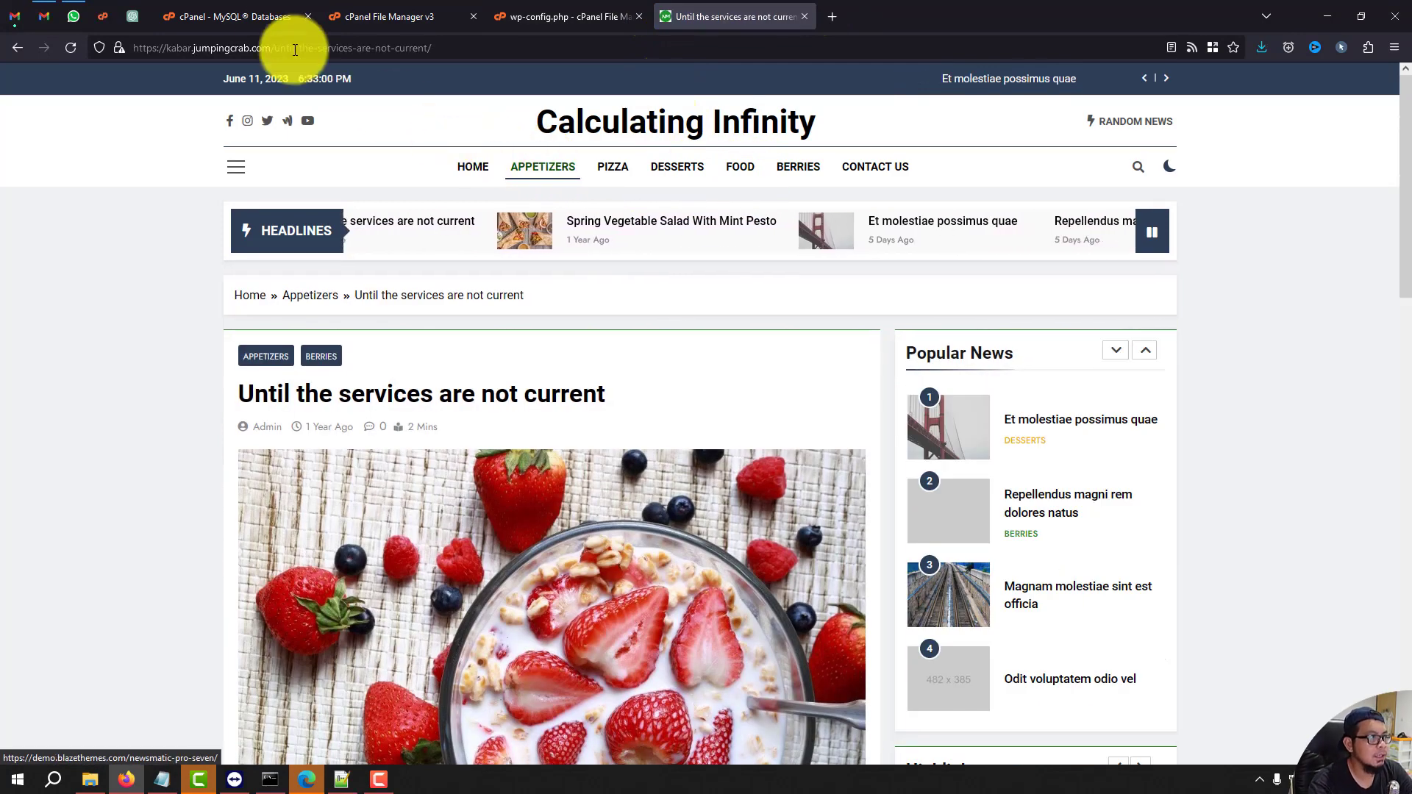
left_click(167, 49)
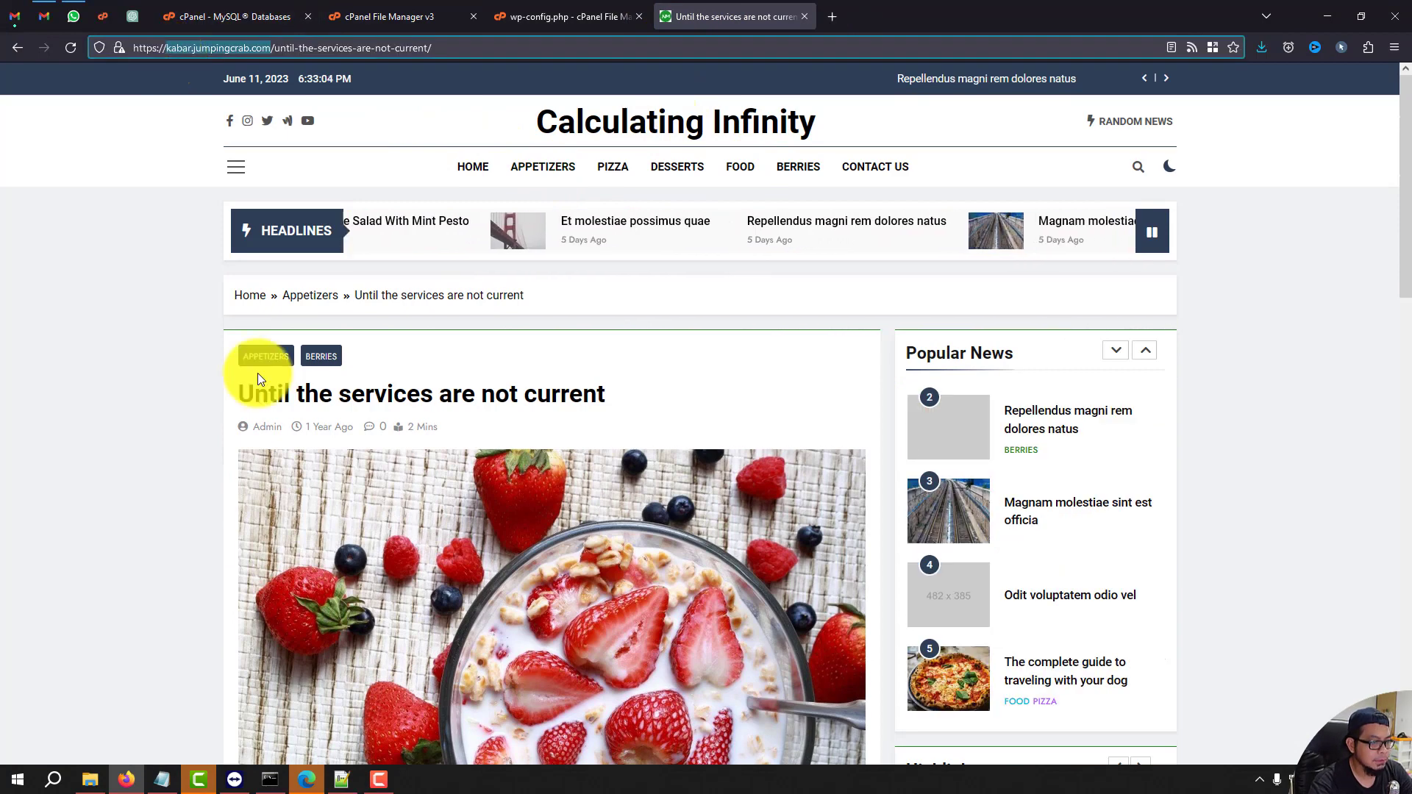
Rerun the ping, then start a continuous ping kabar.jumpingcrab.com -t in a maximized Command Prompt.
left_click(264, 785)
key("Up")
key("Return")
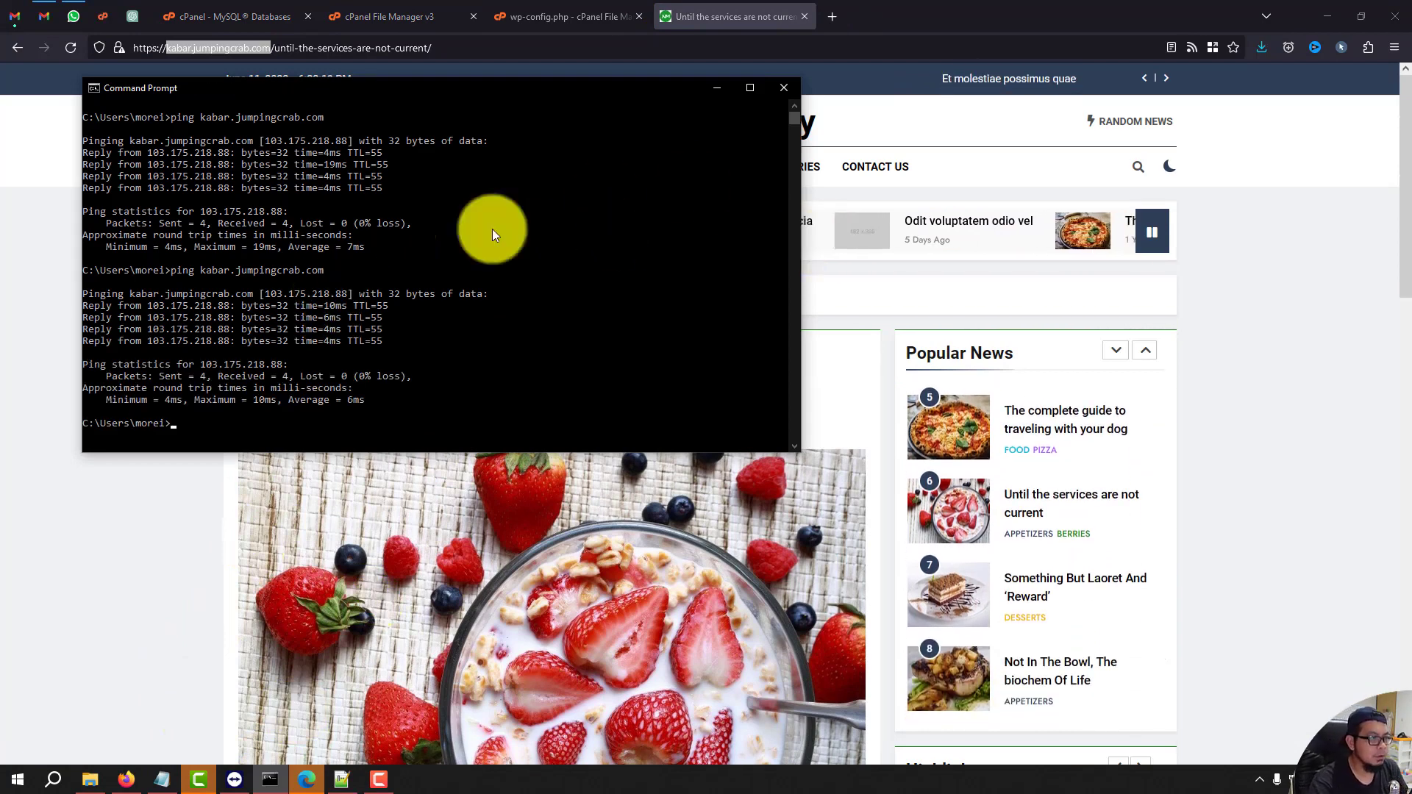
key("Up")
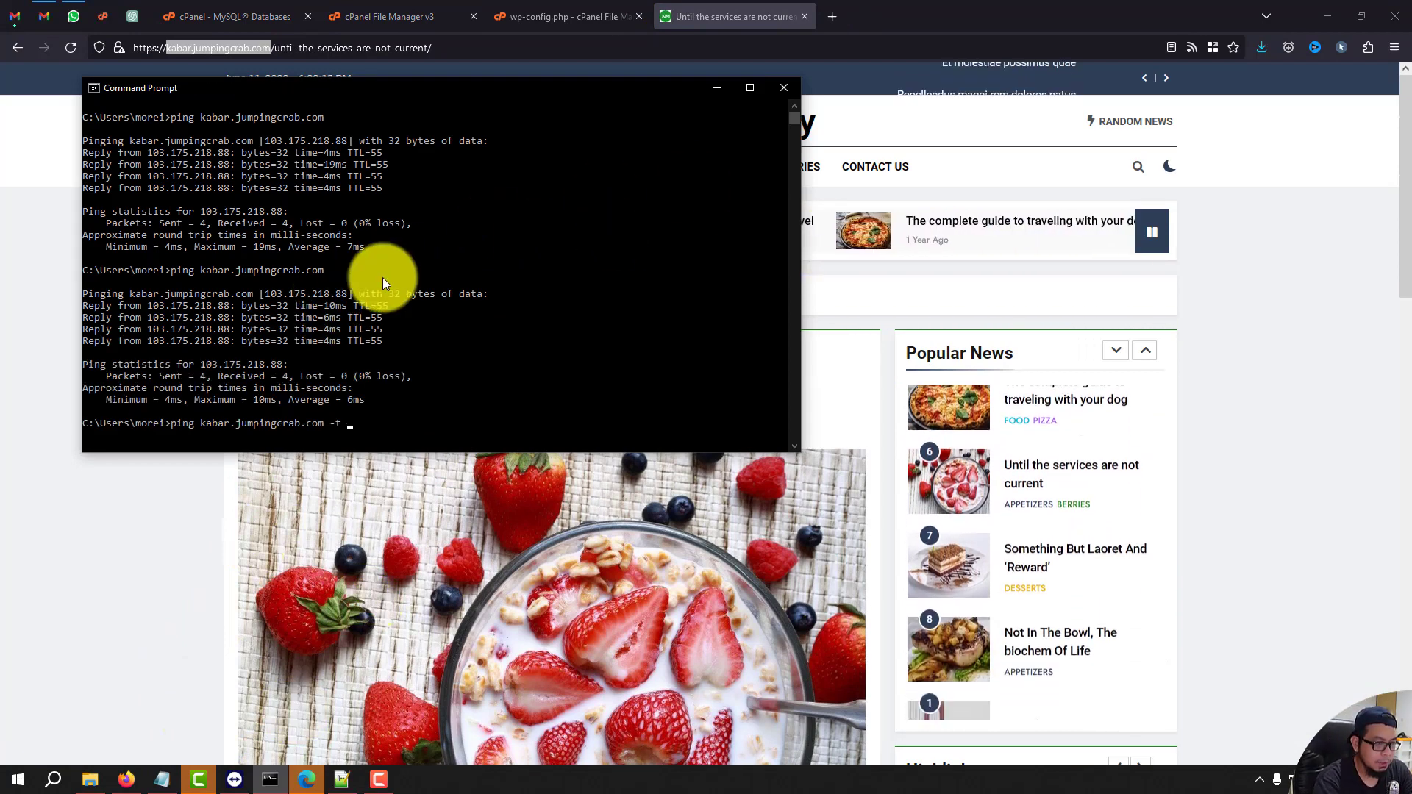
type("-t")
key("Return")
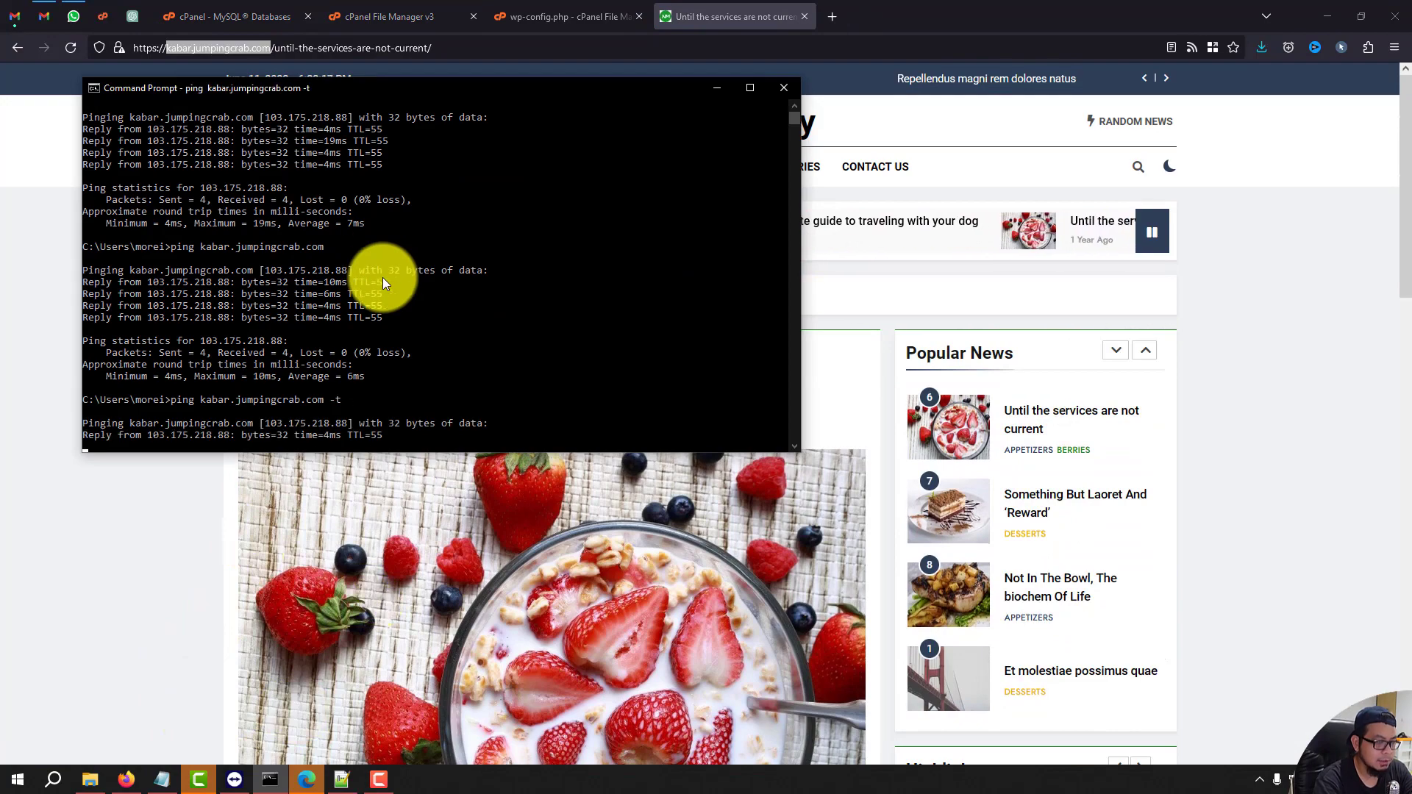
double_click(752, 88)
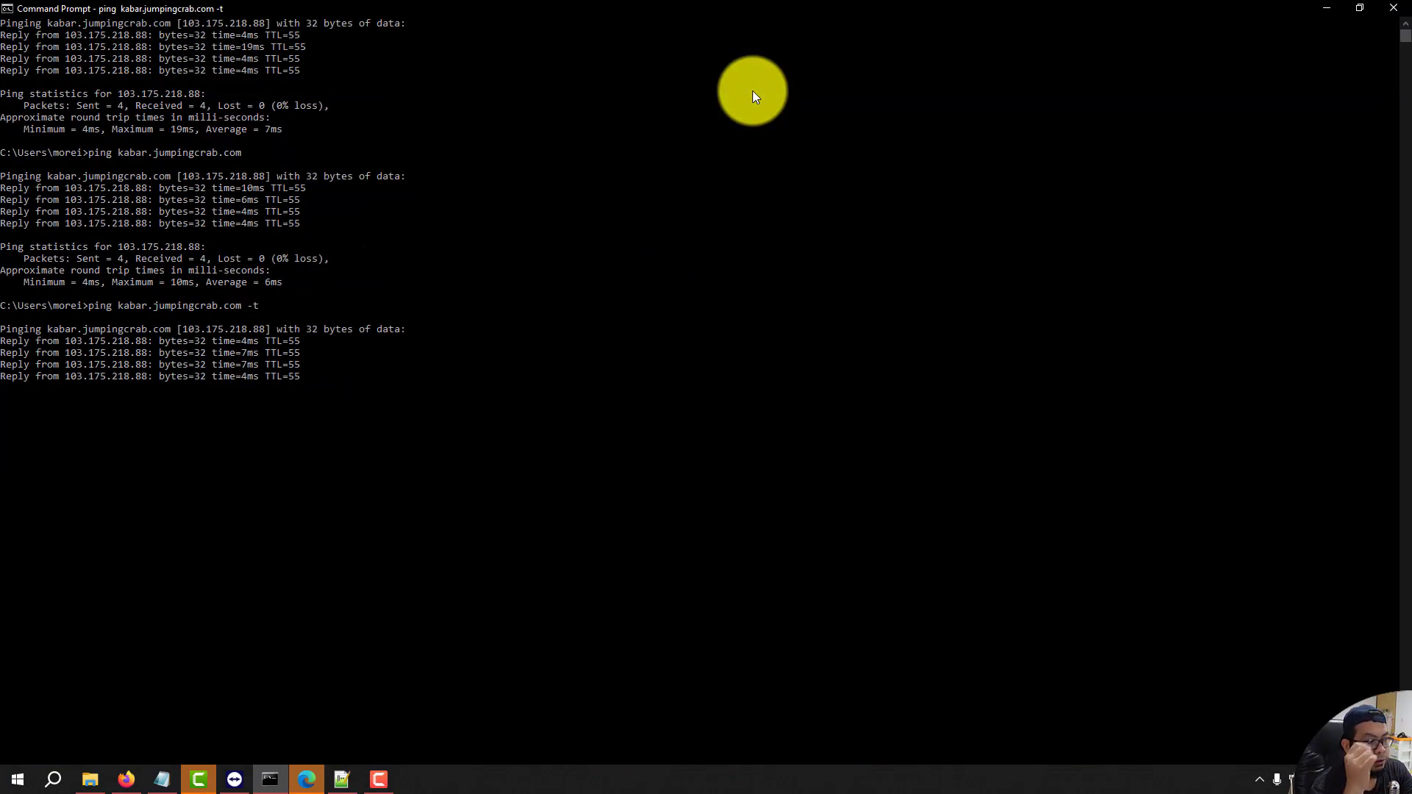